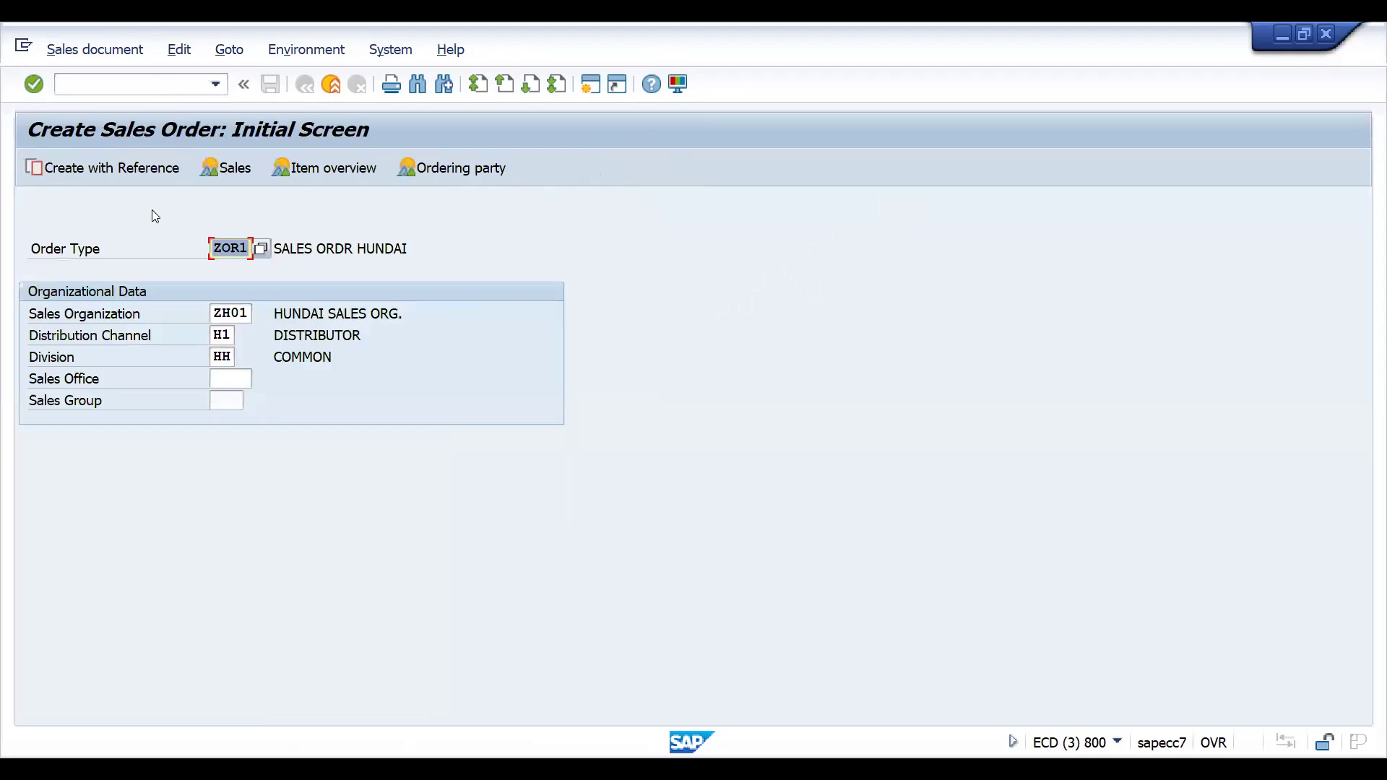
# Start a ZOR1 sales order, enter the sold-to customer from the earlier entries and accept the default partners.
pyautogui.press('Return')
pyautogui.press('space')
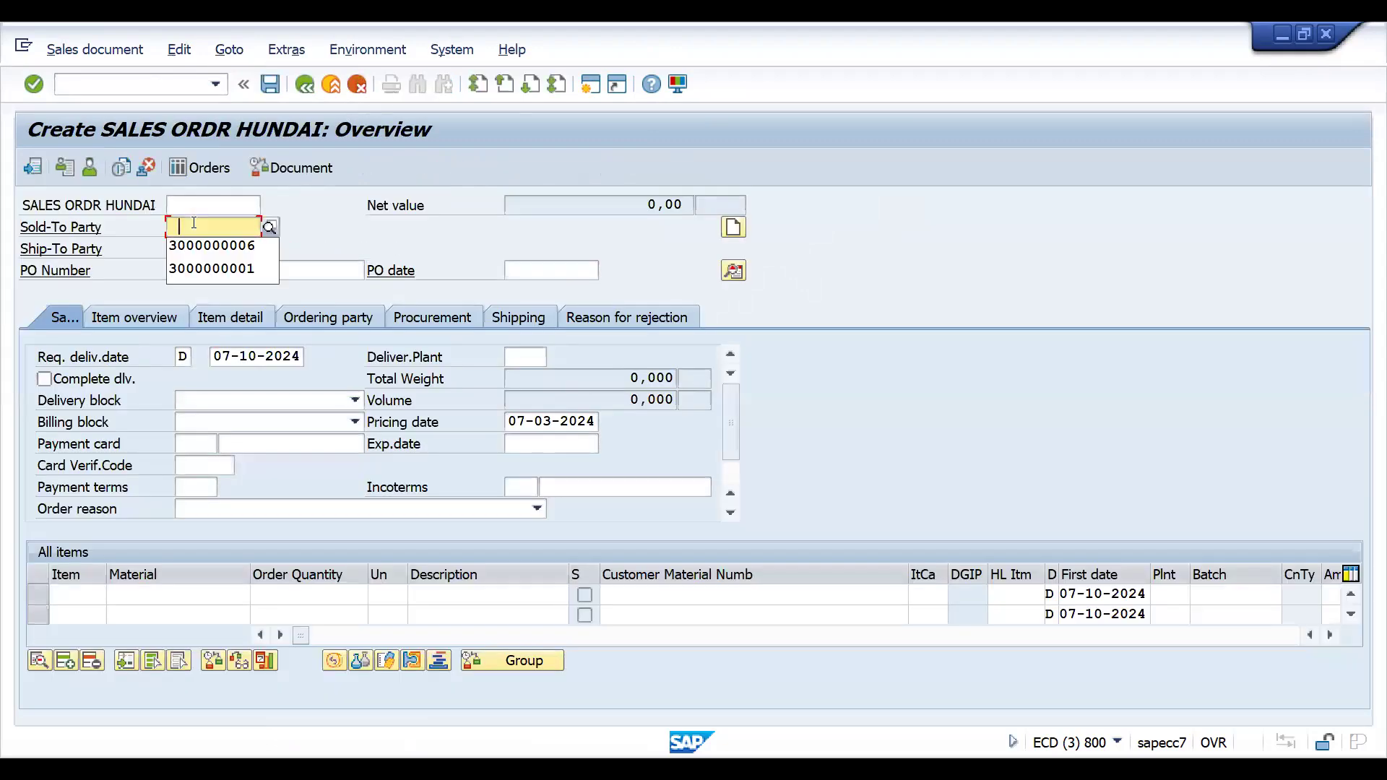
pyautogui.press('Down')
pyautogui.press('Return')
pyautogui.press('Return')
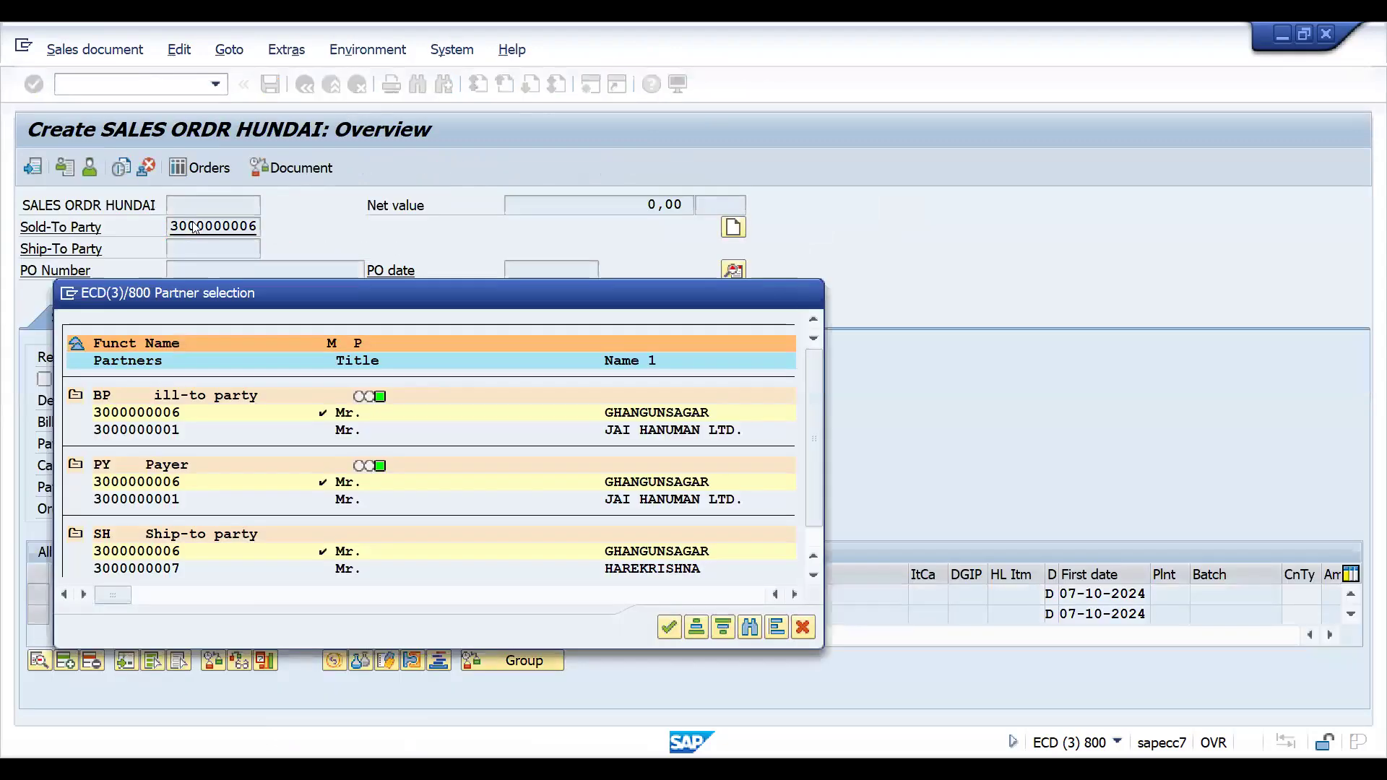
pyautogui.press('Return')
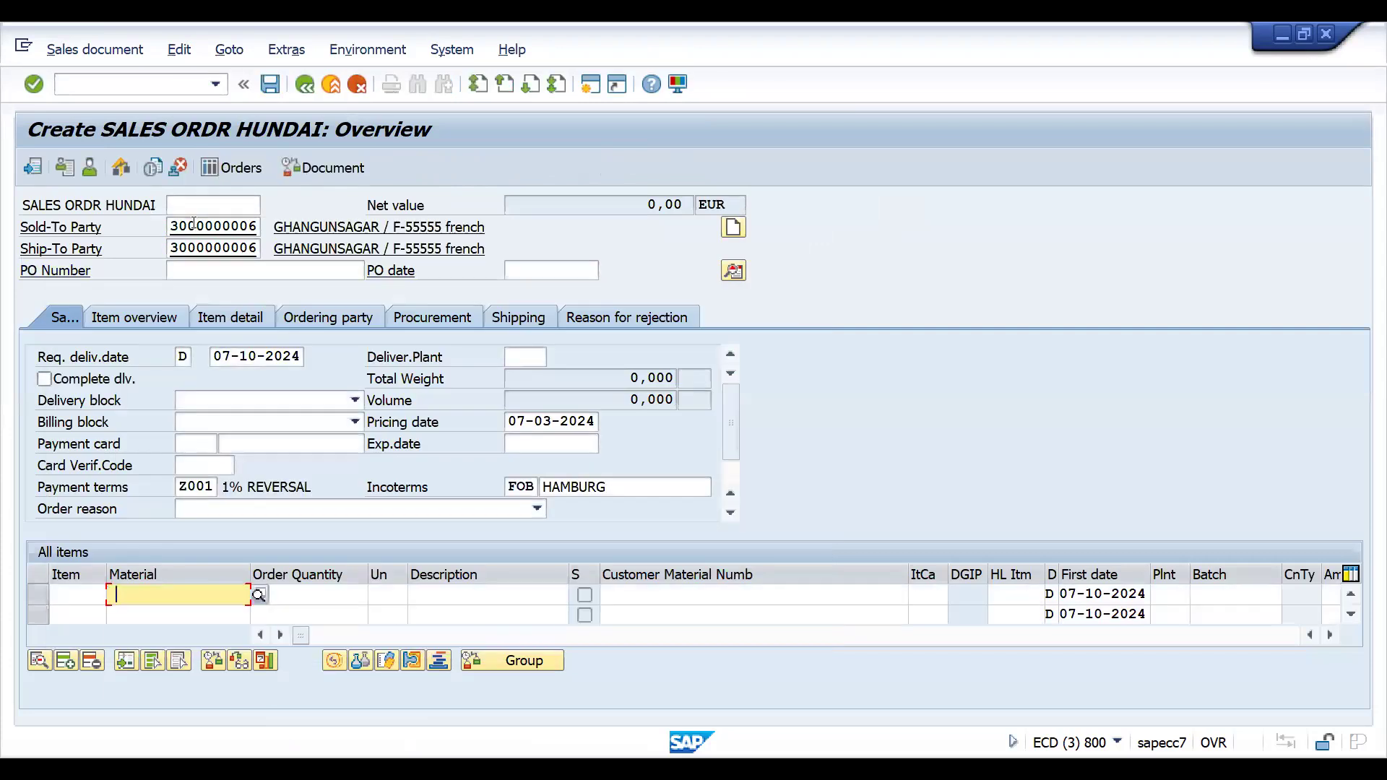
# Add material 50065771 with an order quantity of 2 as the first order item.
pyautogui.press('Down')
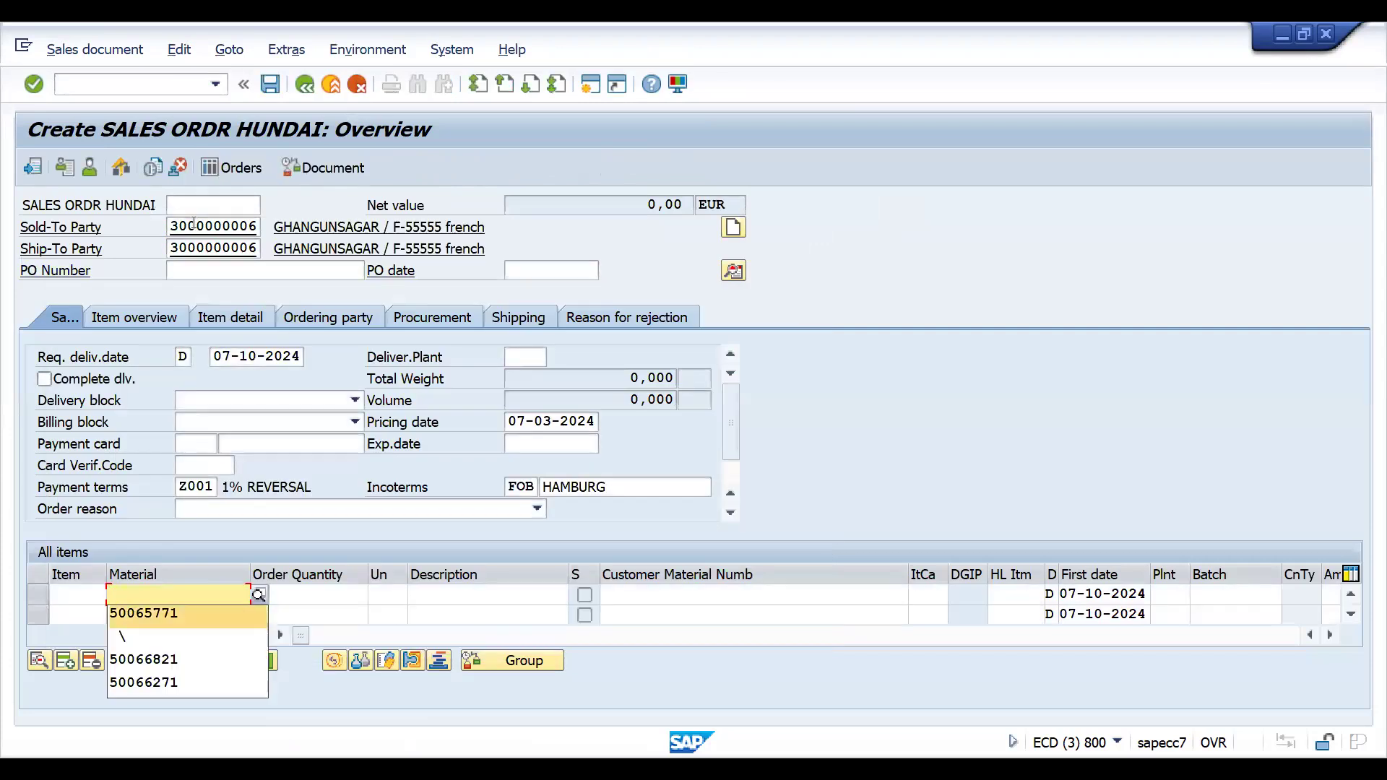
pyautogui.press('Return')
pyautogui.press('Tab')
pyautogui.write('2')
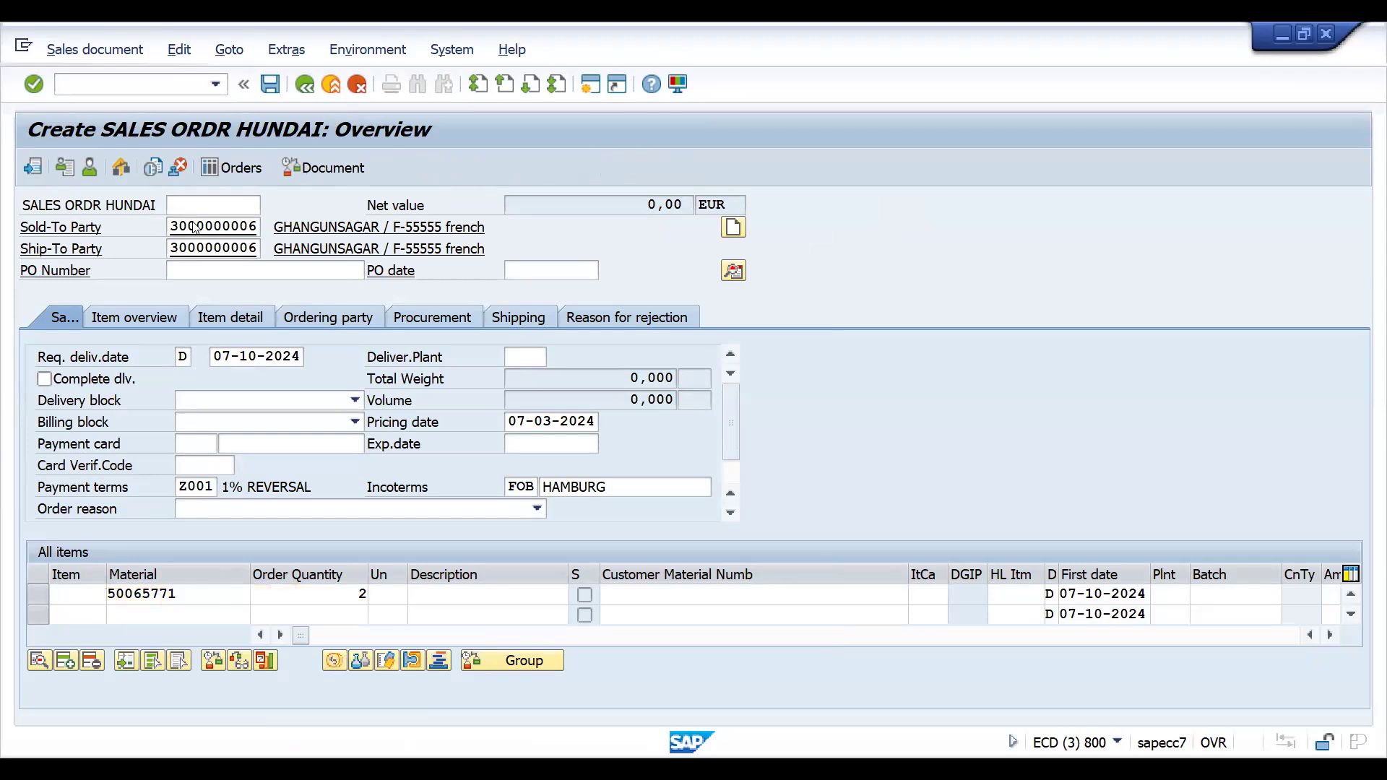
pyautogui.press('Return')
# Set the PR00 price of item 10 to 200 EUR in its pricing conditions and return to the order overview.
pyautogui.doubleClick(621, 592)
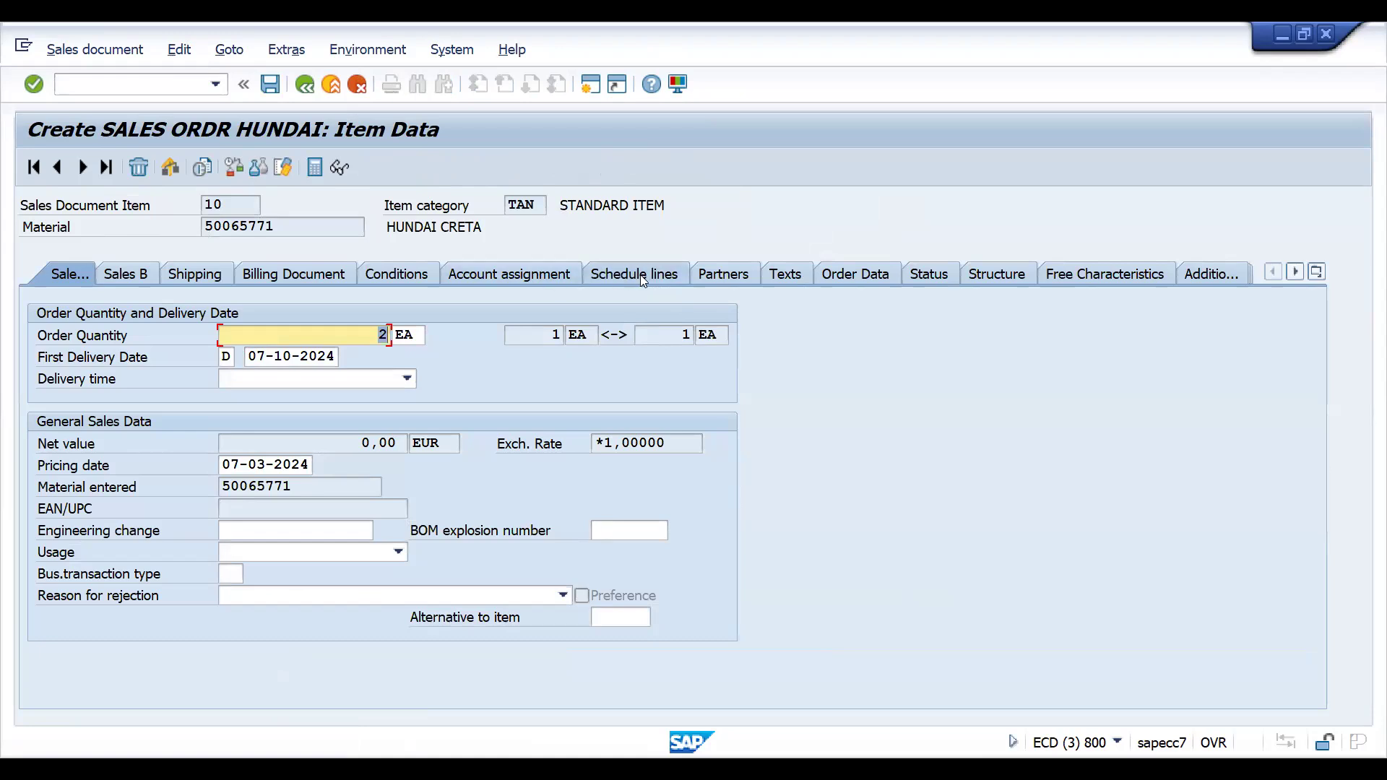
pyautogui.click(401, 276)
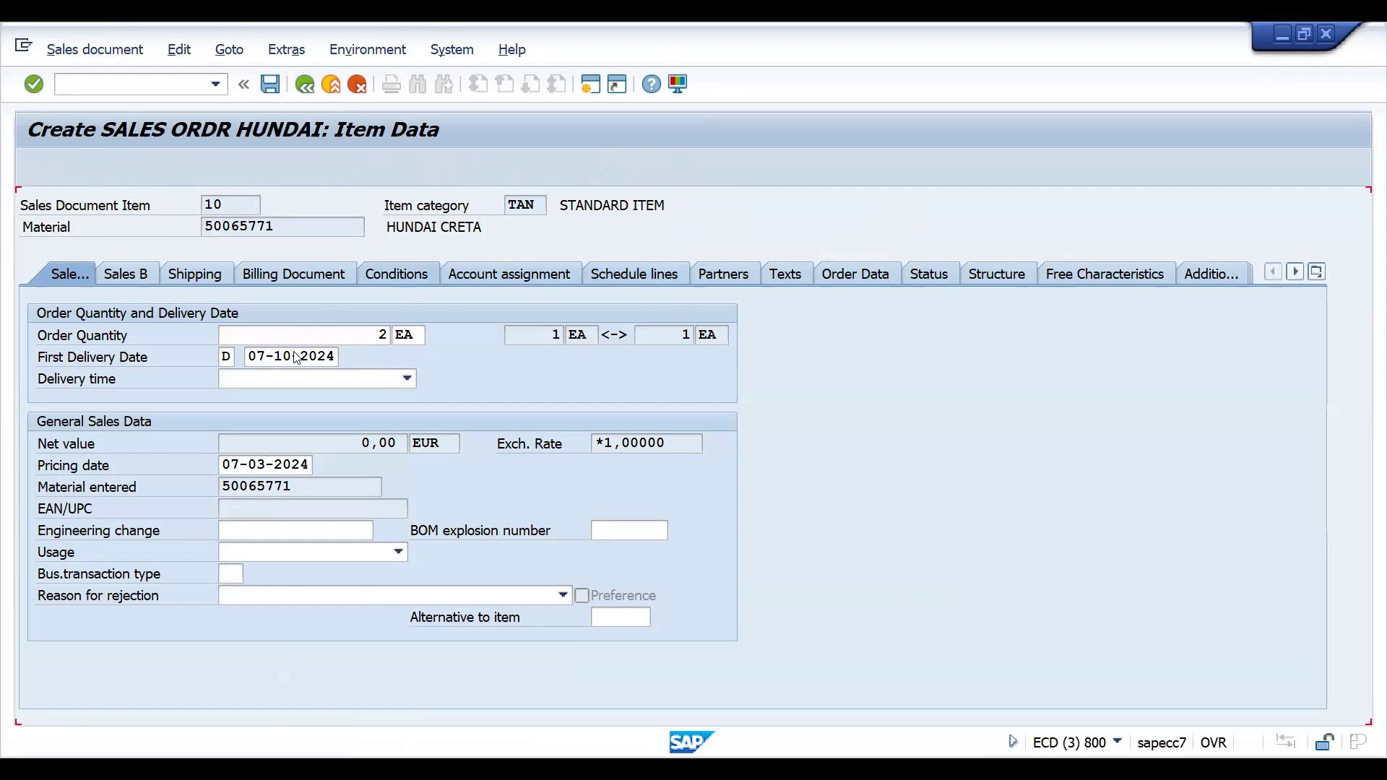
pyautogui.click(368, 421)
pyautogui.write('200')
pyautogui.press('Return')
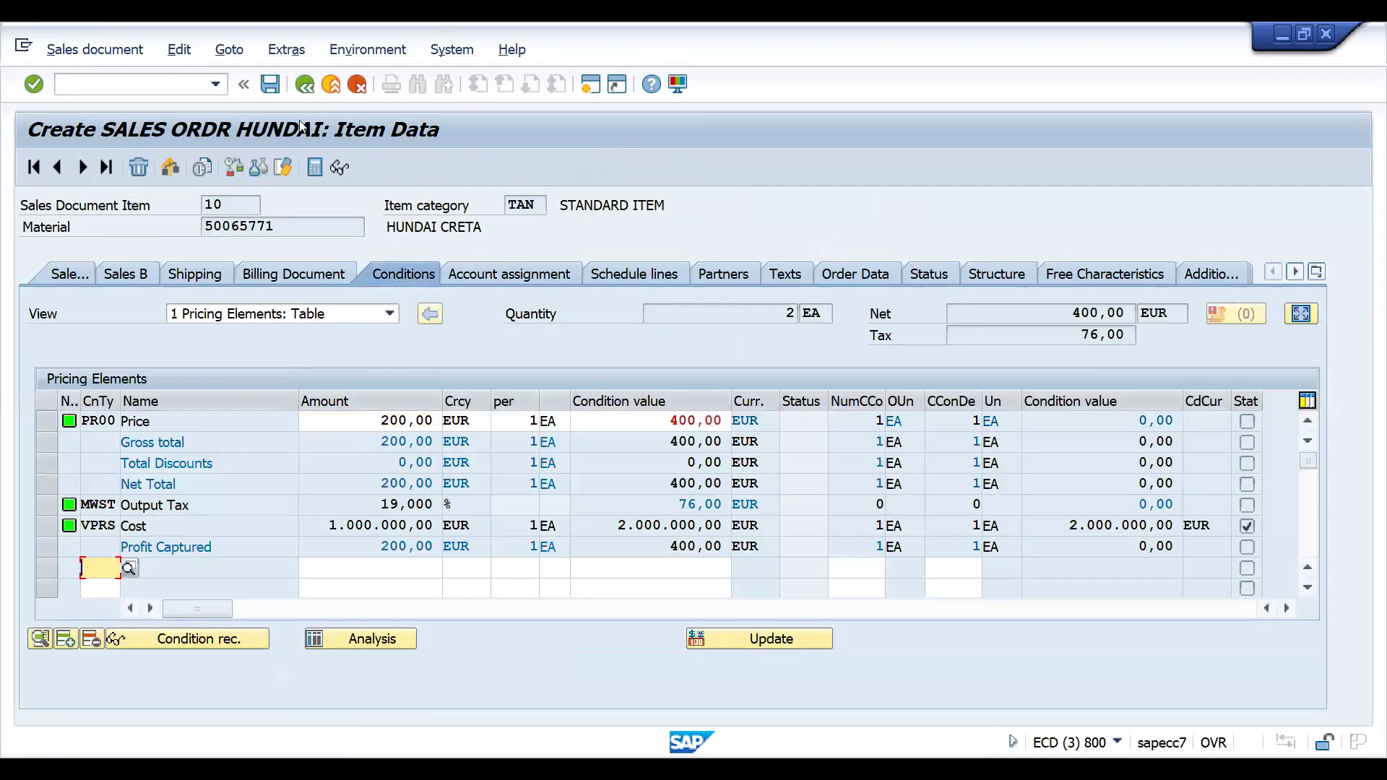
pyautogui.click(306, 86)
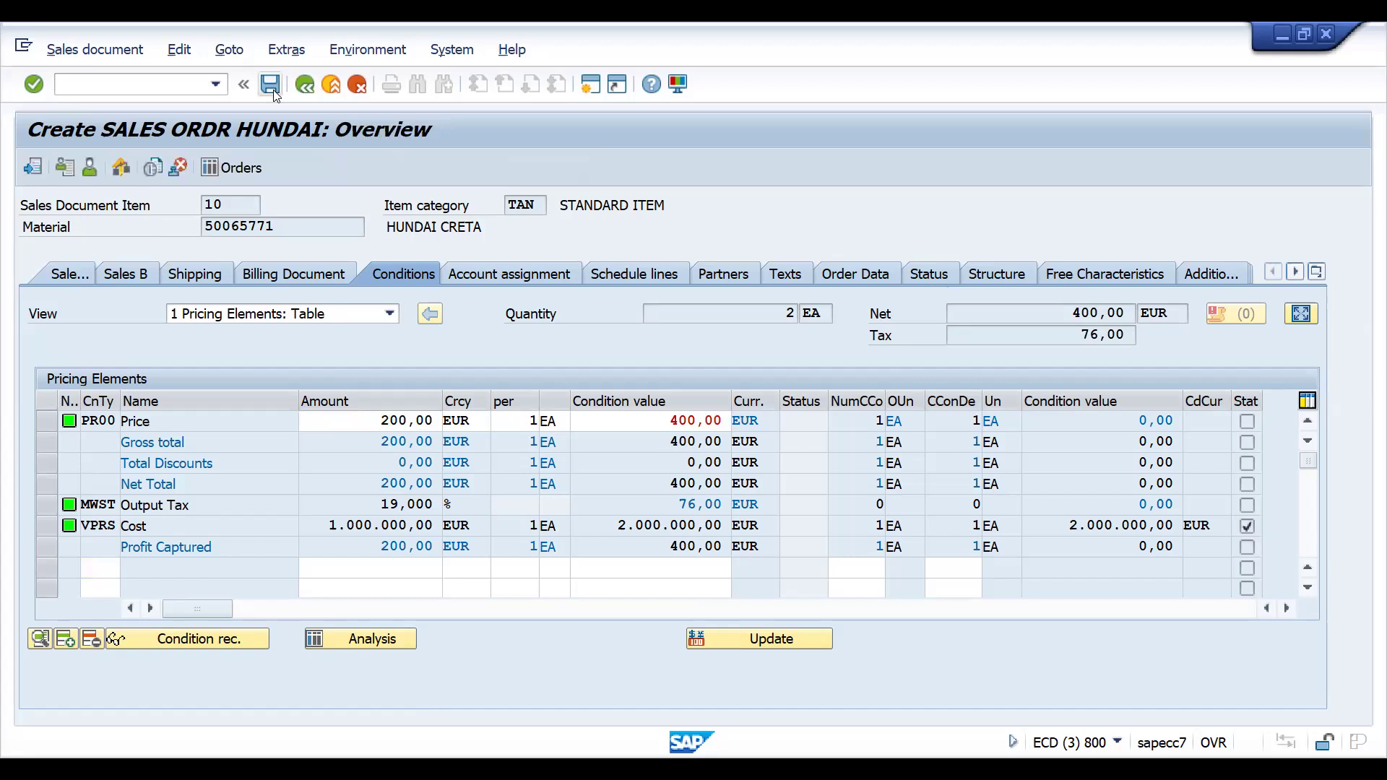
# Enter TST as the PO number and save the sales order.
pyautogui.click(214, 267)
pyautogui.write('TST')
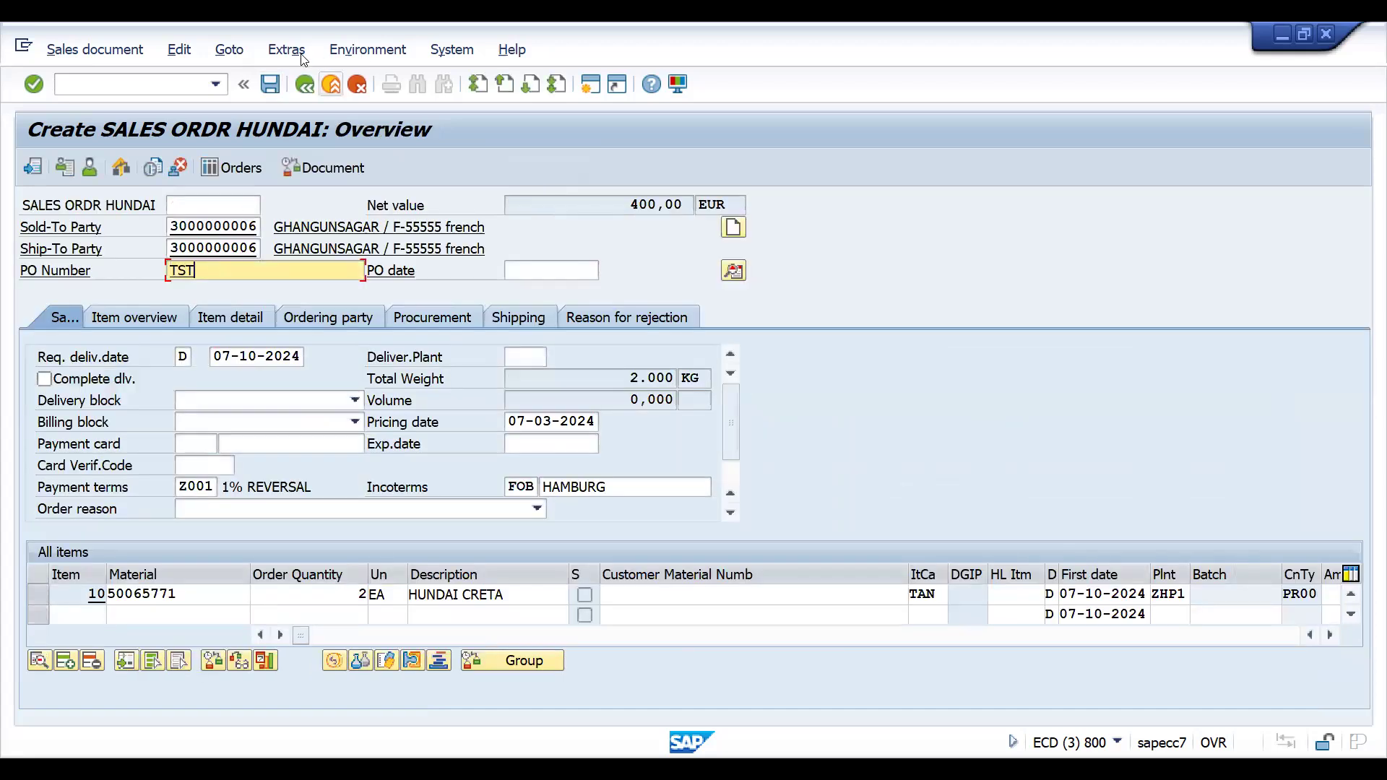
pyautogui.click(270, 84)
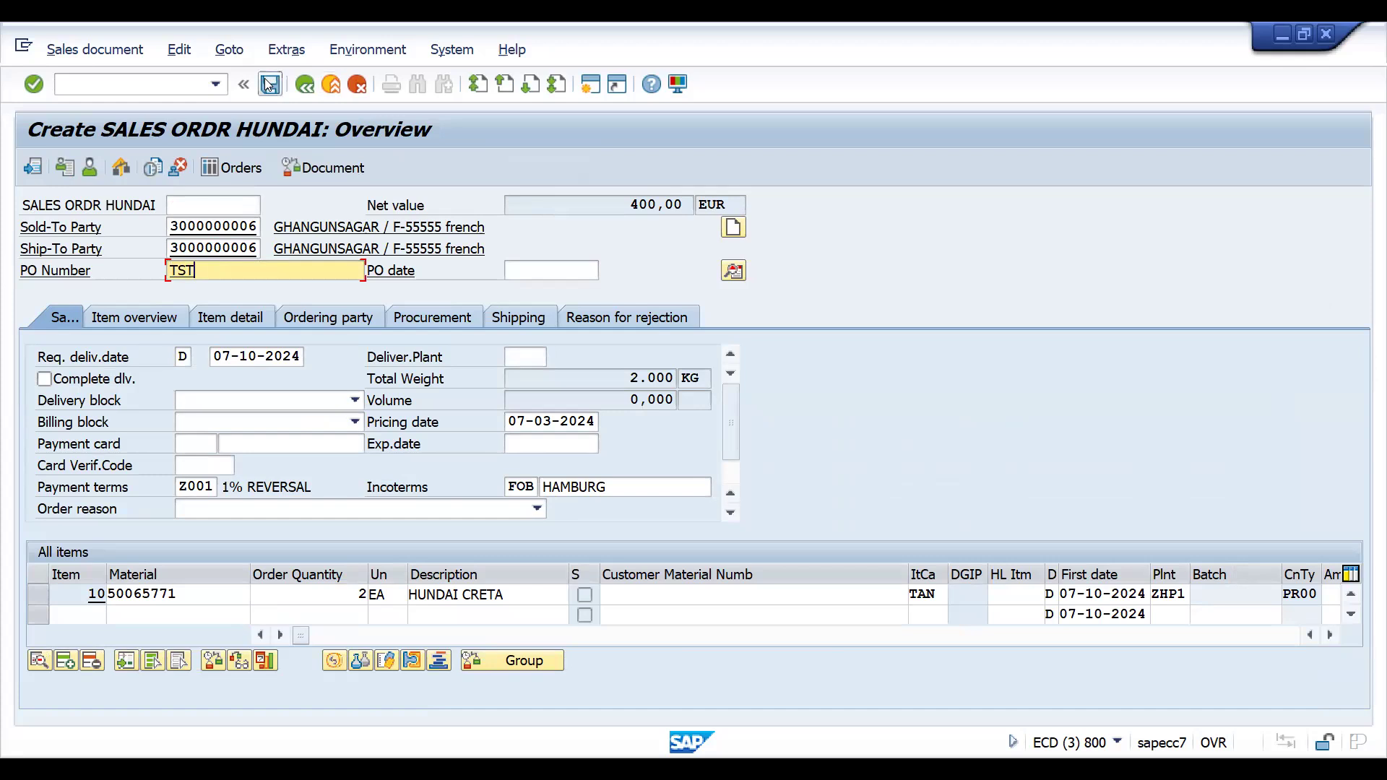
# Start an outbound delivery for the saved sales order at shipping point ZHS1 using transaction VL01N.
pyautogui.click(111, 87)
pyautogui.write('/NVL01')
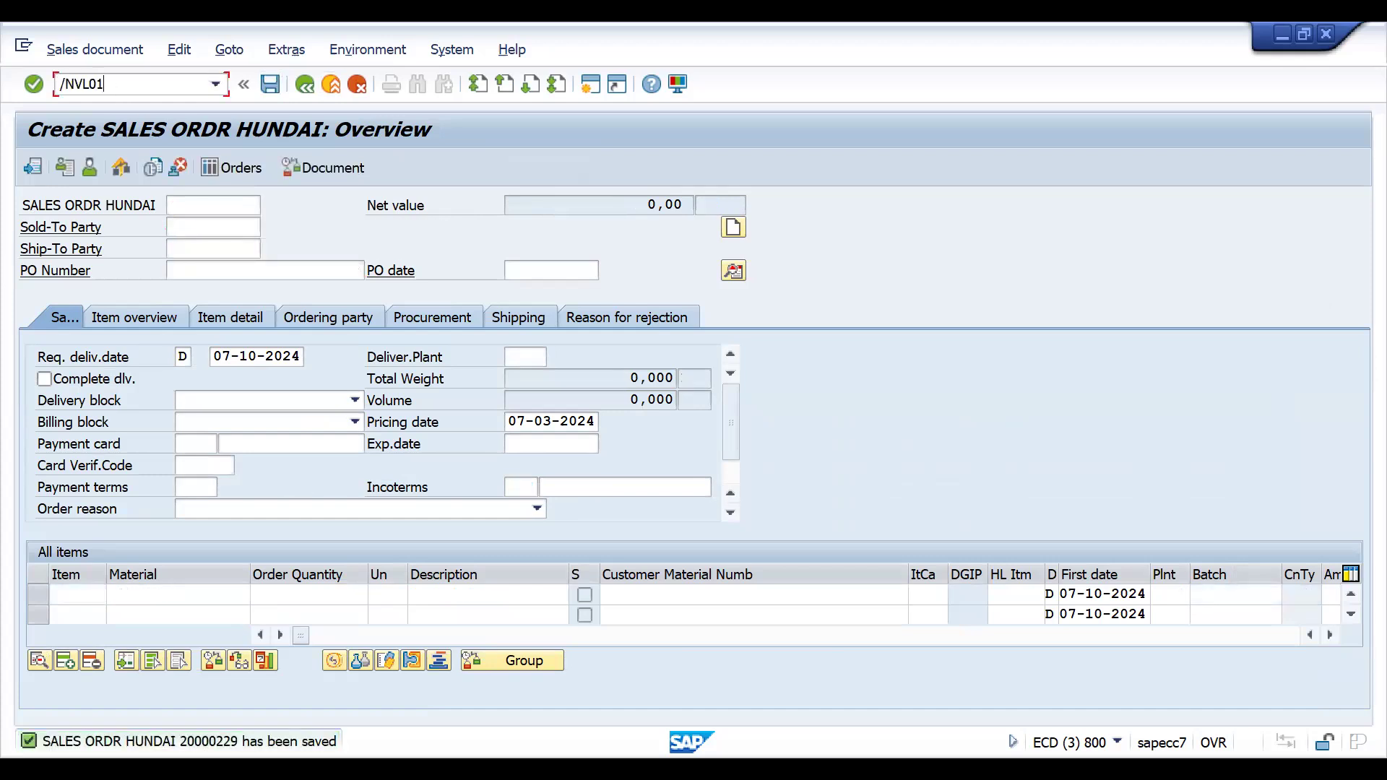
pyautogui.press('Return')
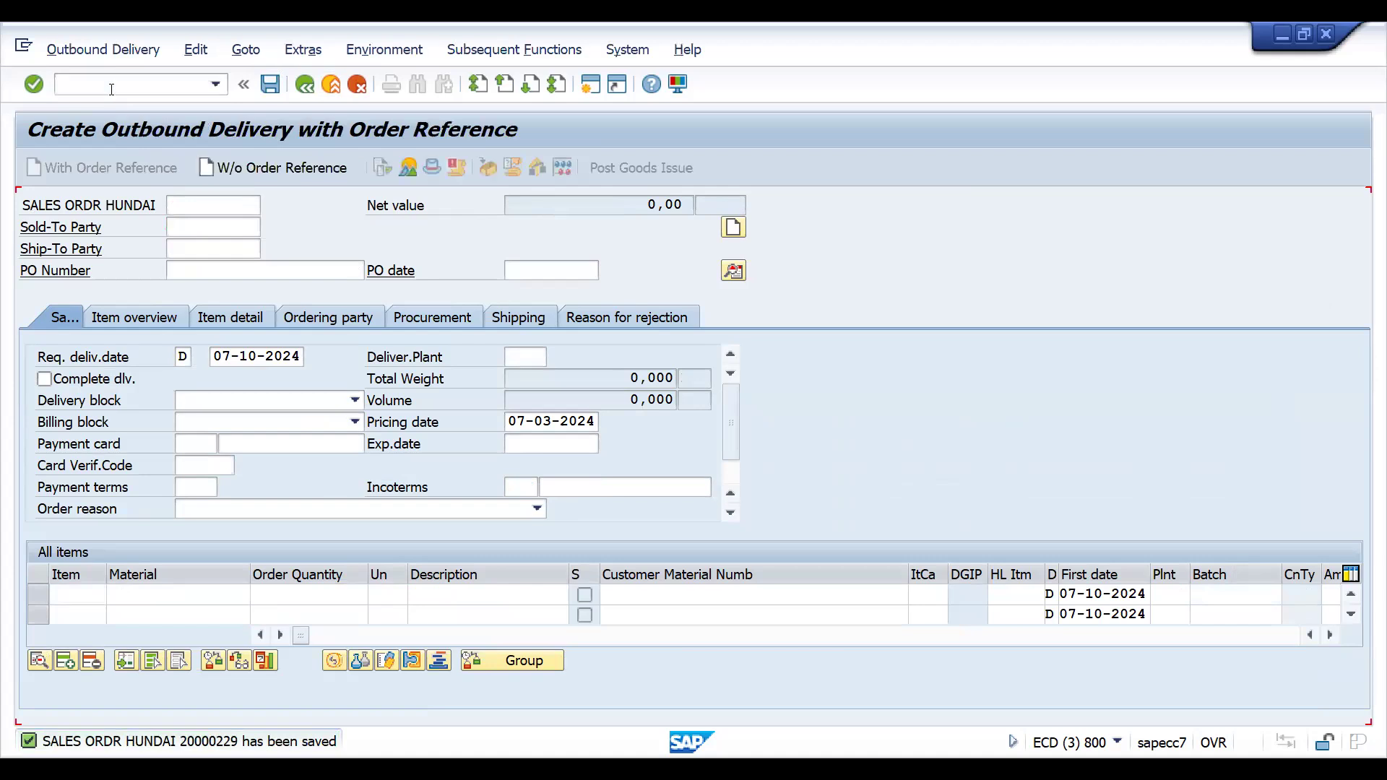
pyautogui.press('Return')
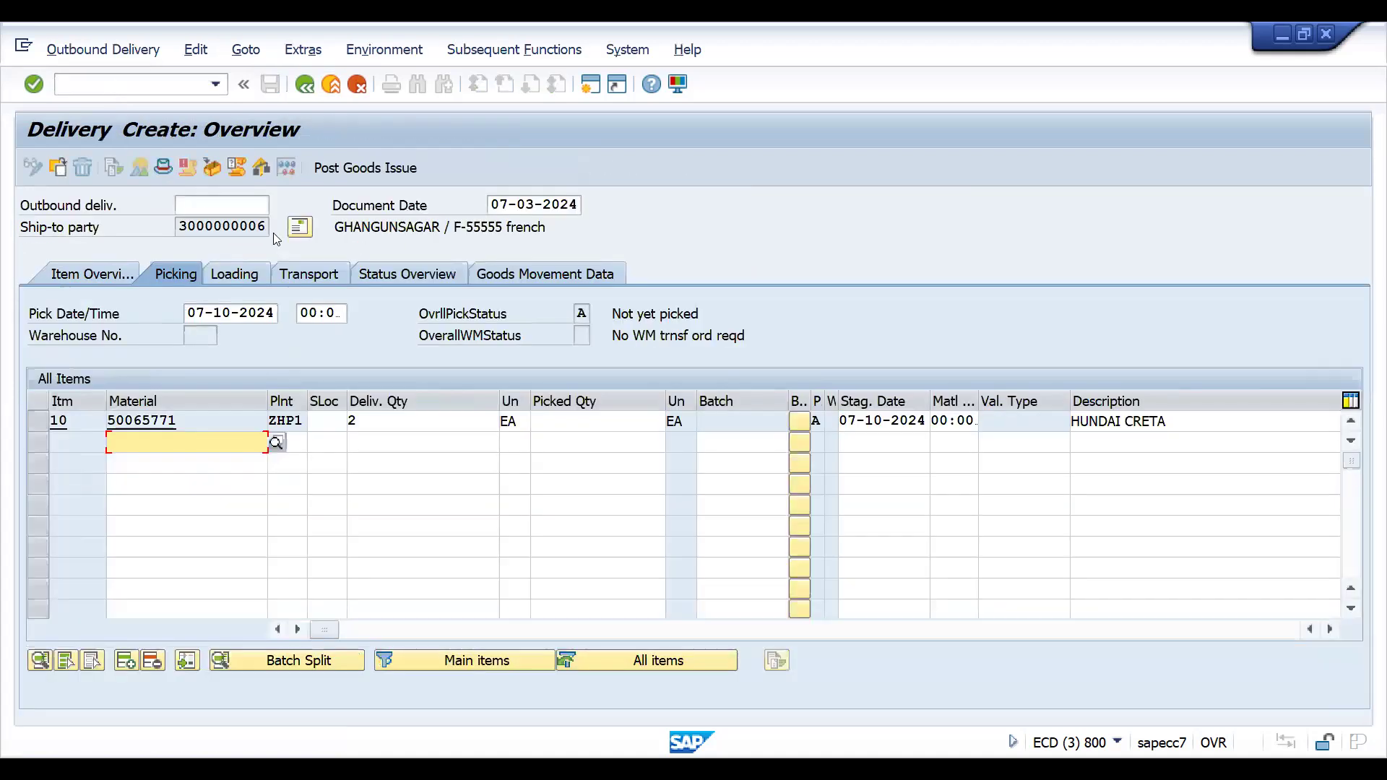
# Set the picked quantity of delivery item 10 to 2, save the delivery and dismiss the print output file prompt.
pyautogui.click(545, 419)
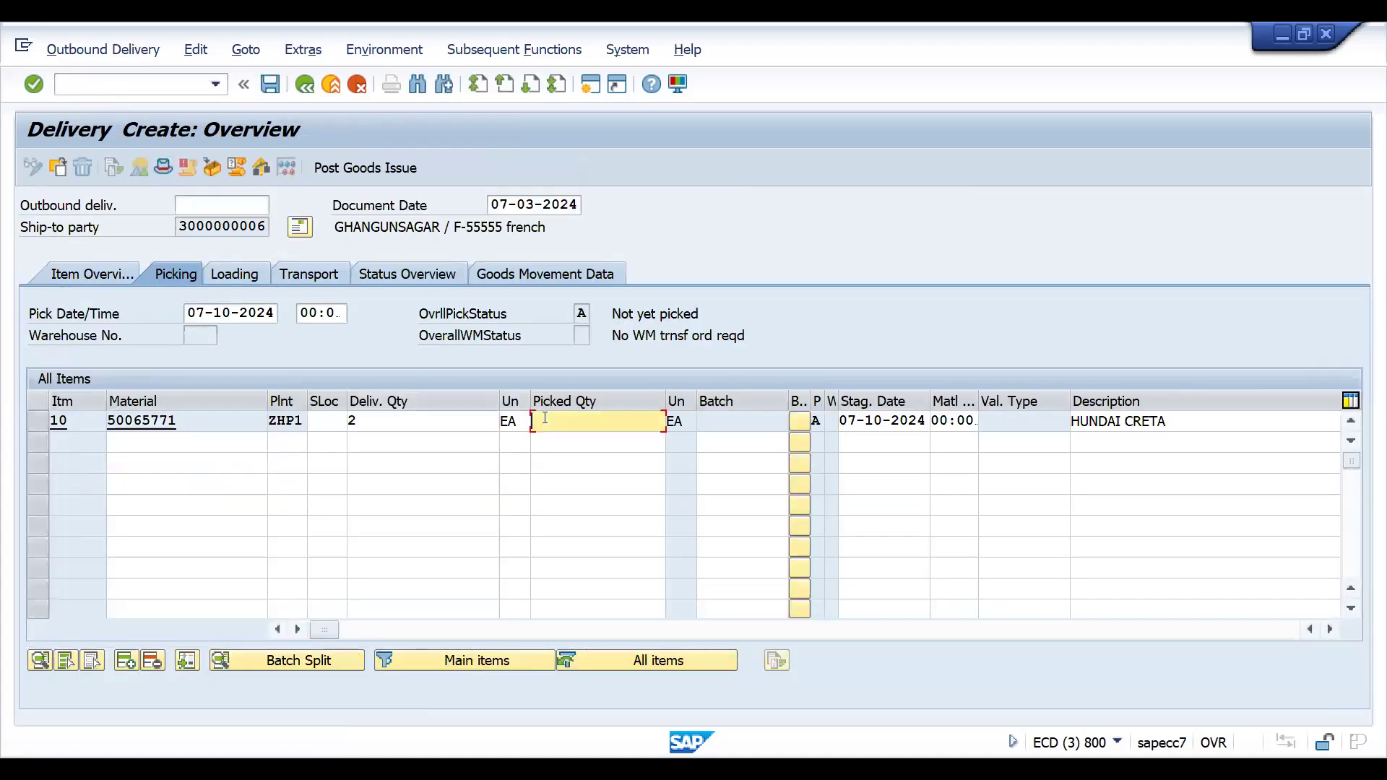
pyautogui.write('2')
pyautogui.press('Return')
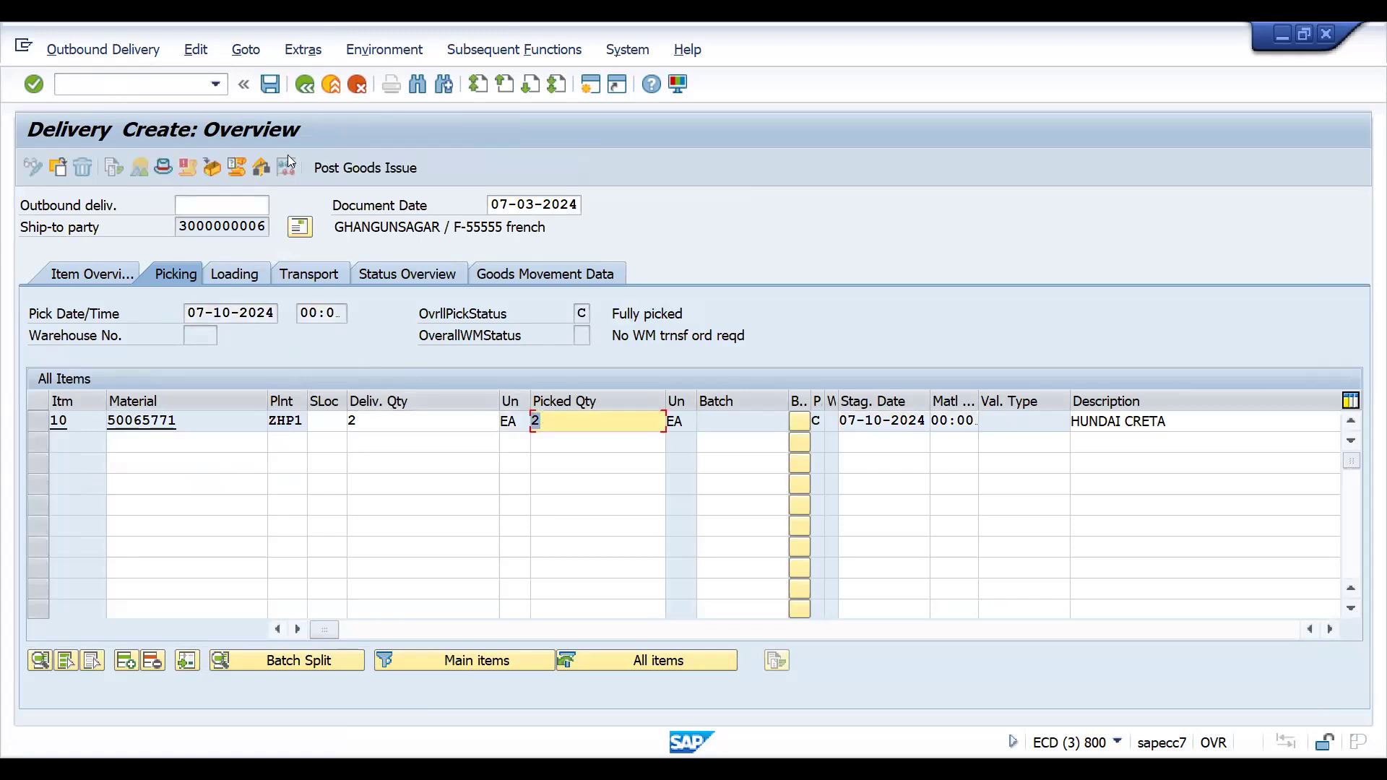
pyautogui.click(271, 85)
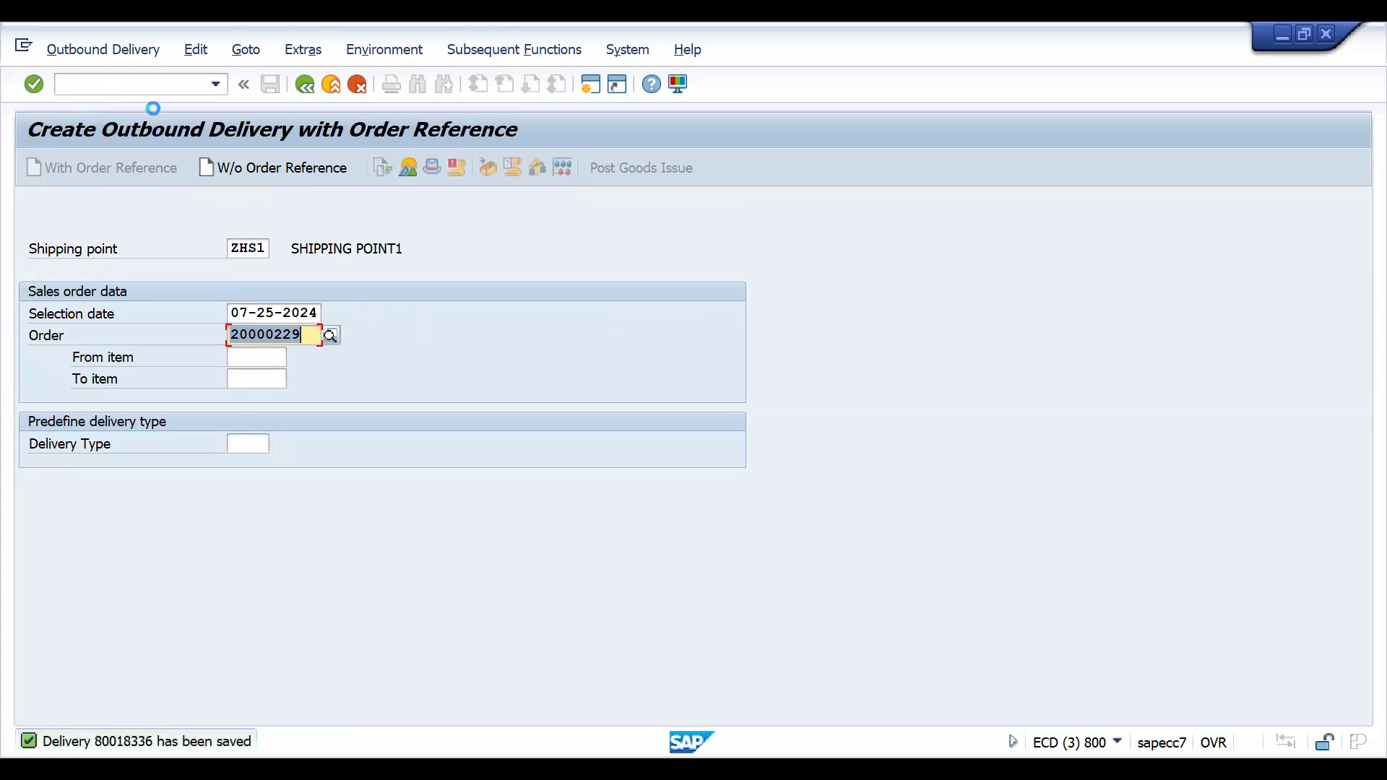
pyautogui.click(637, 474)
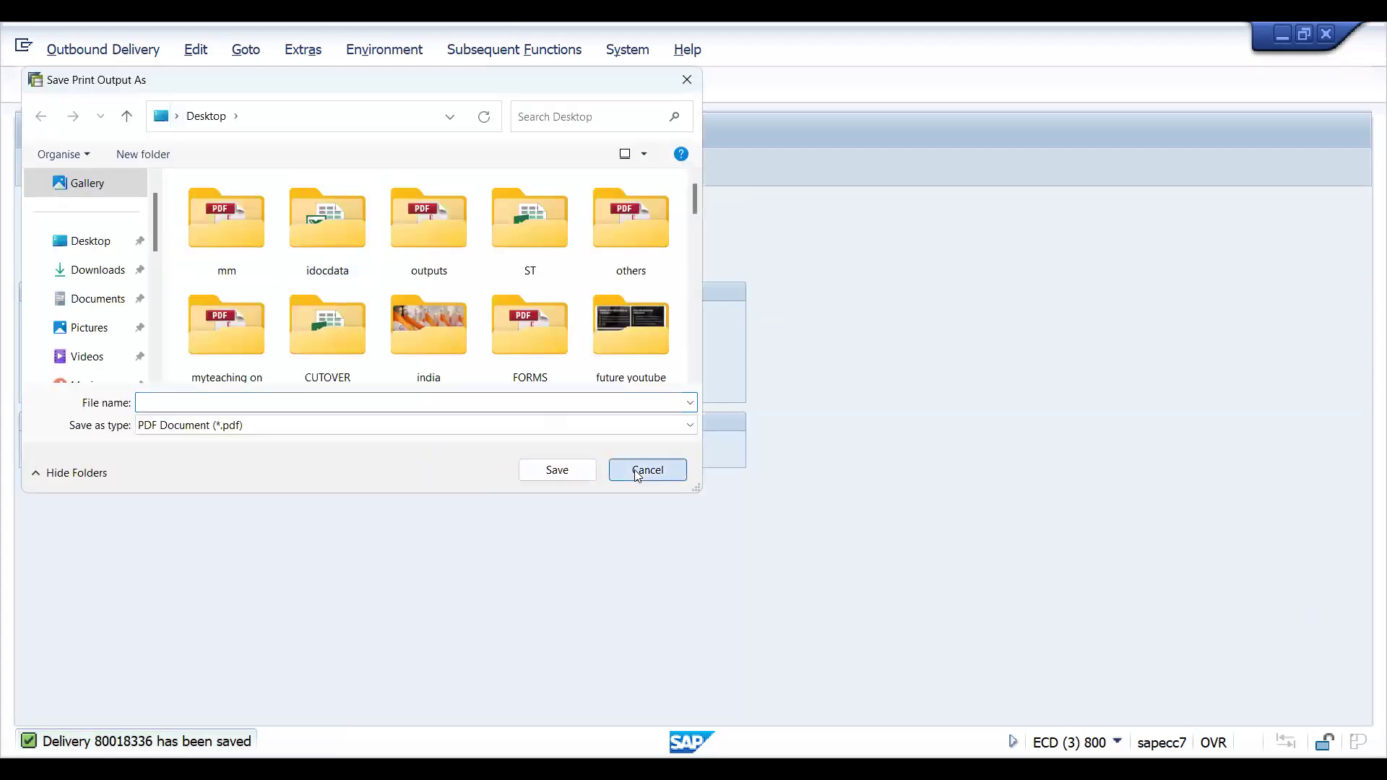
# Open the newly saved outbound delivery for changing with transaction VL02N.
pyautogui.write('/NVL02N')
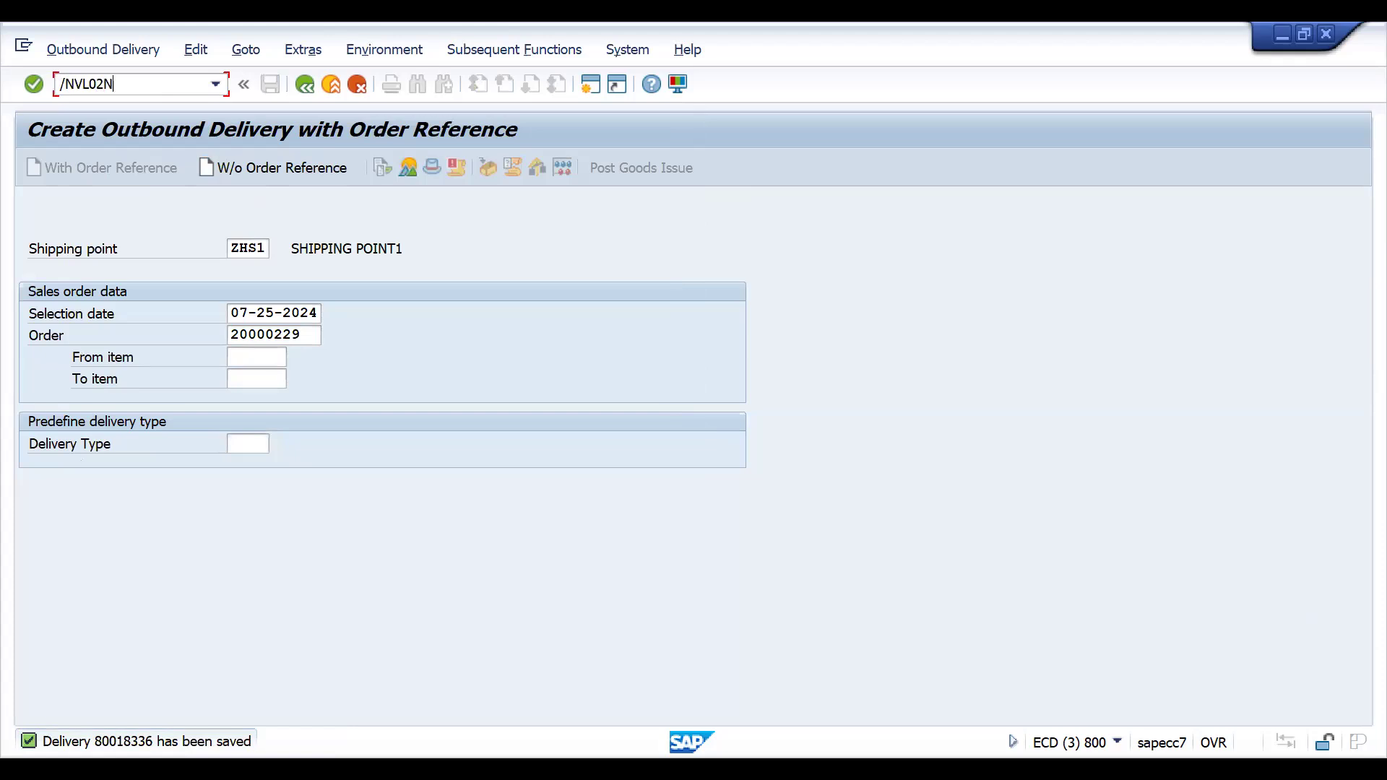
pyautogui.press('Return')
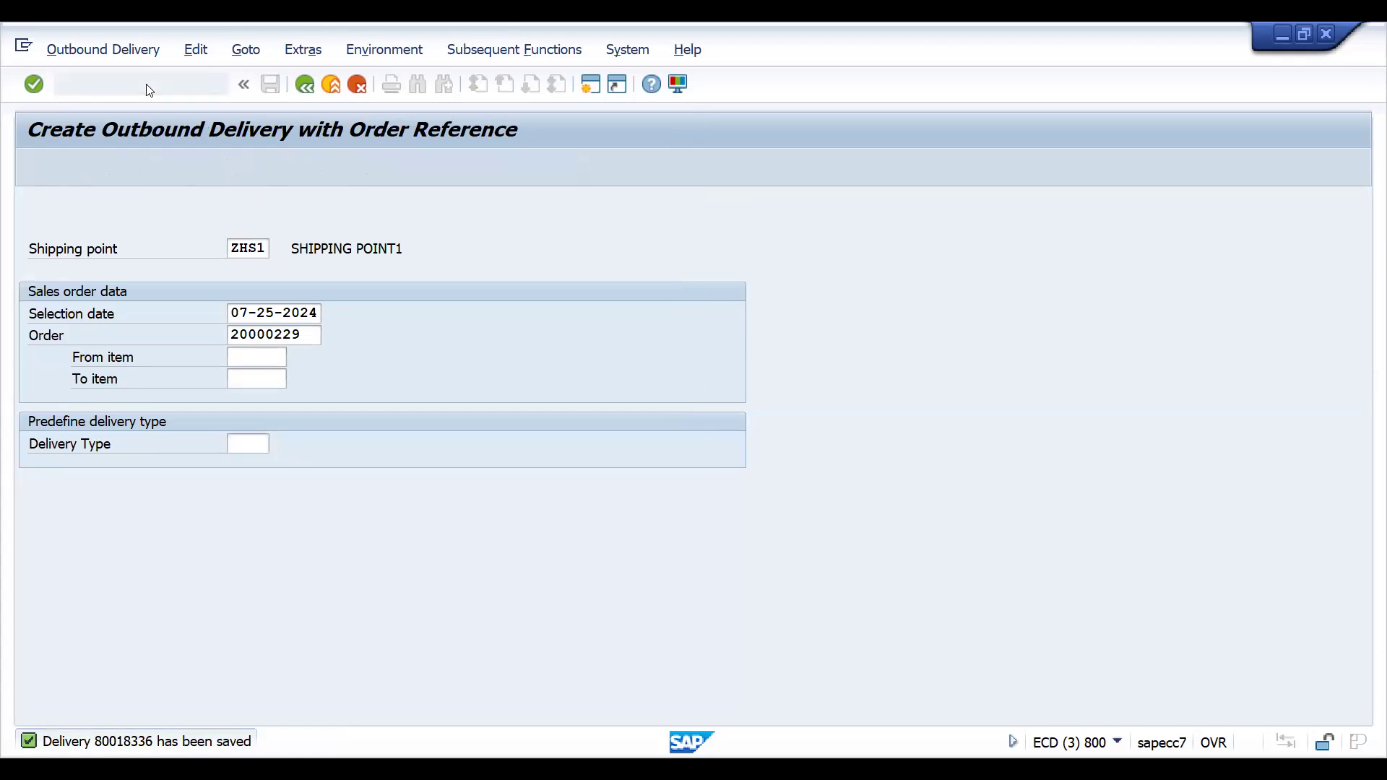
pyautogui.press('Return')
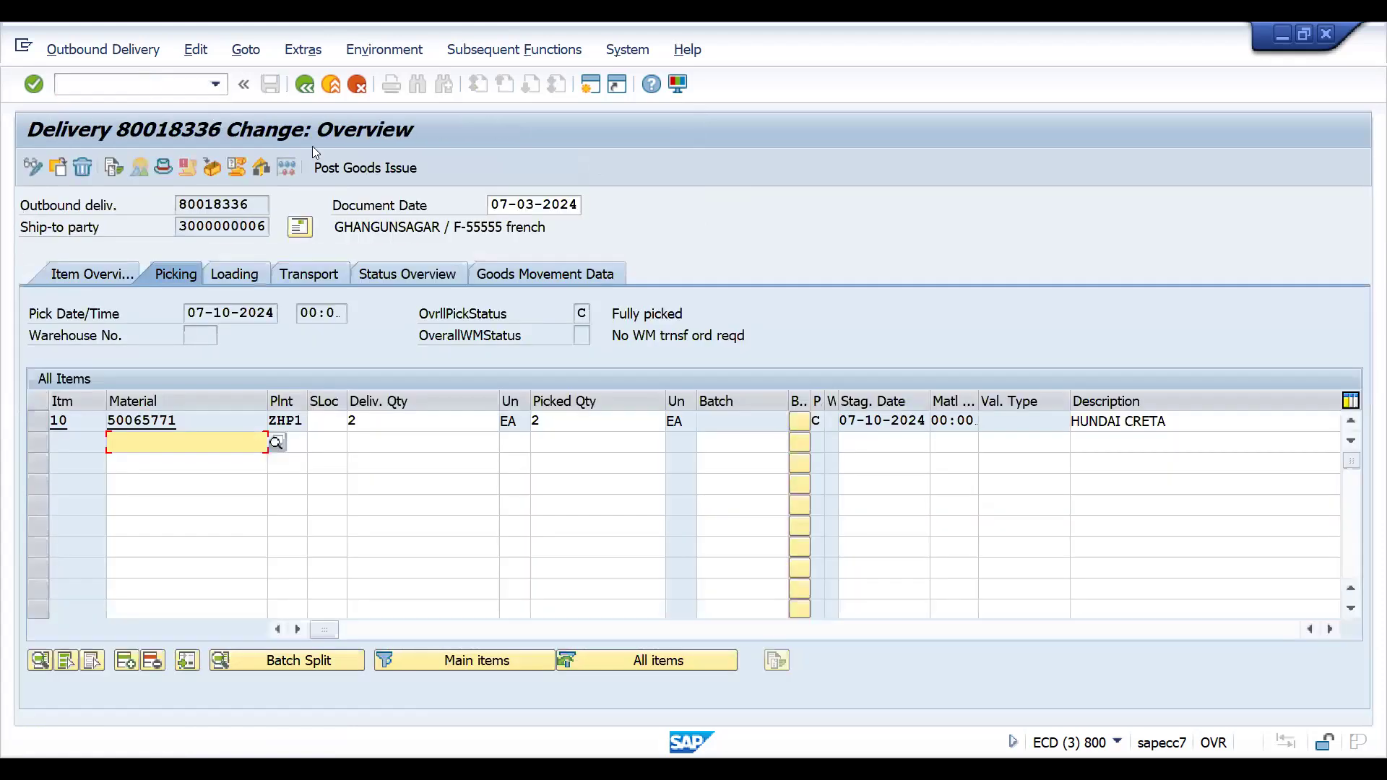
# Check the delivery's incompletion log for missing data and return to the delivery overview.
pyautogui.click(197, 51)
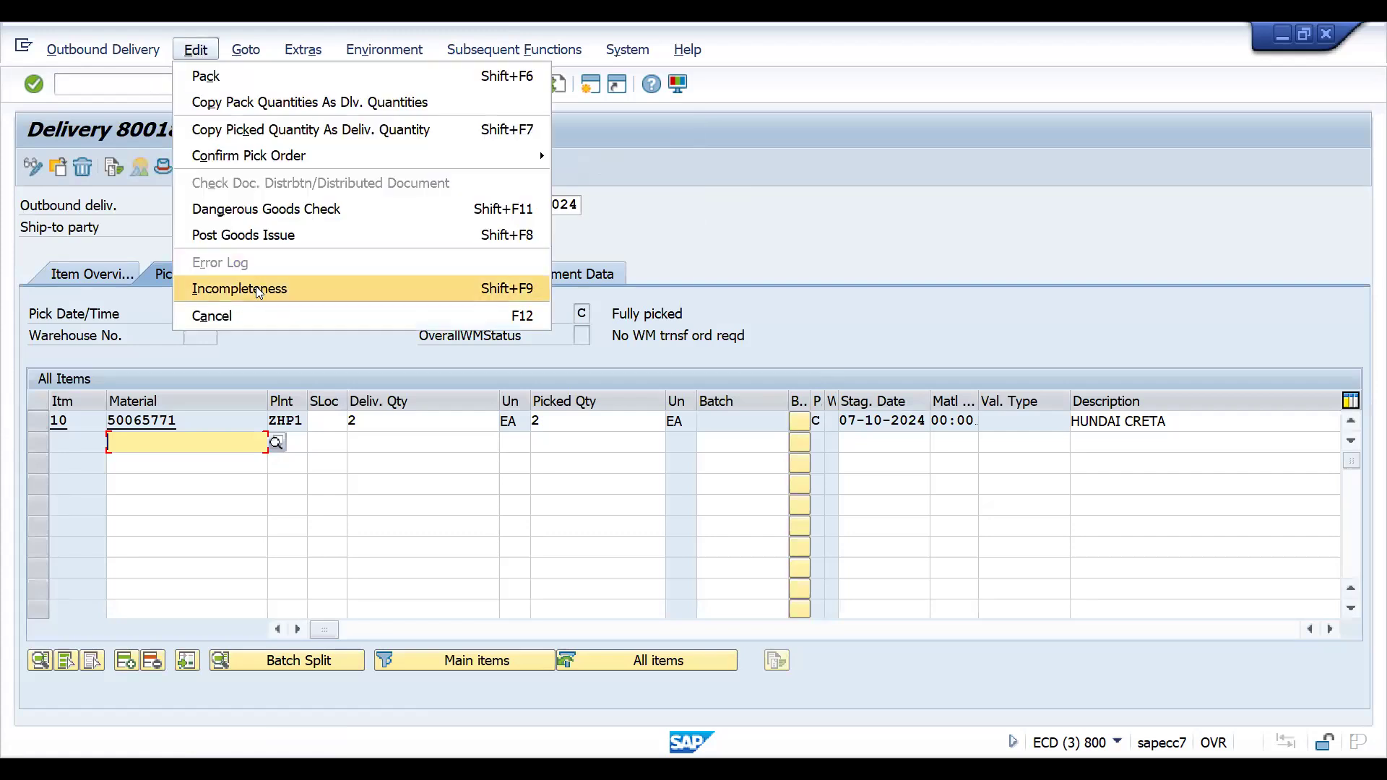
pyautogui.click(258, 289)
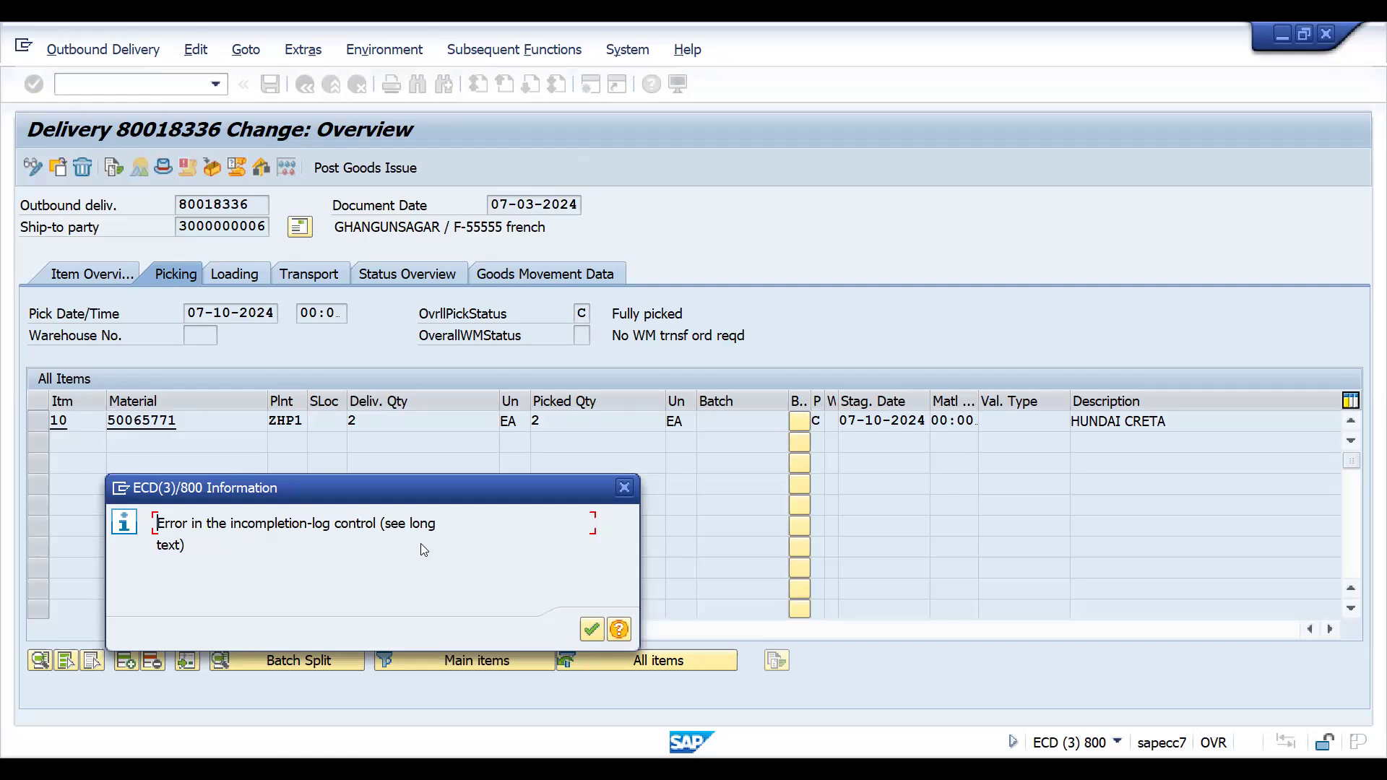
pyautogui.press('Return')
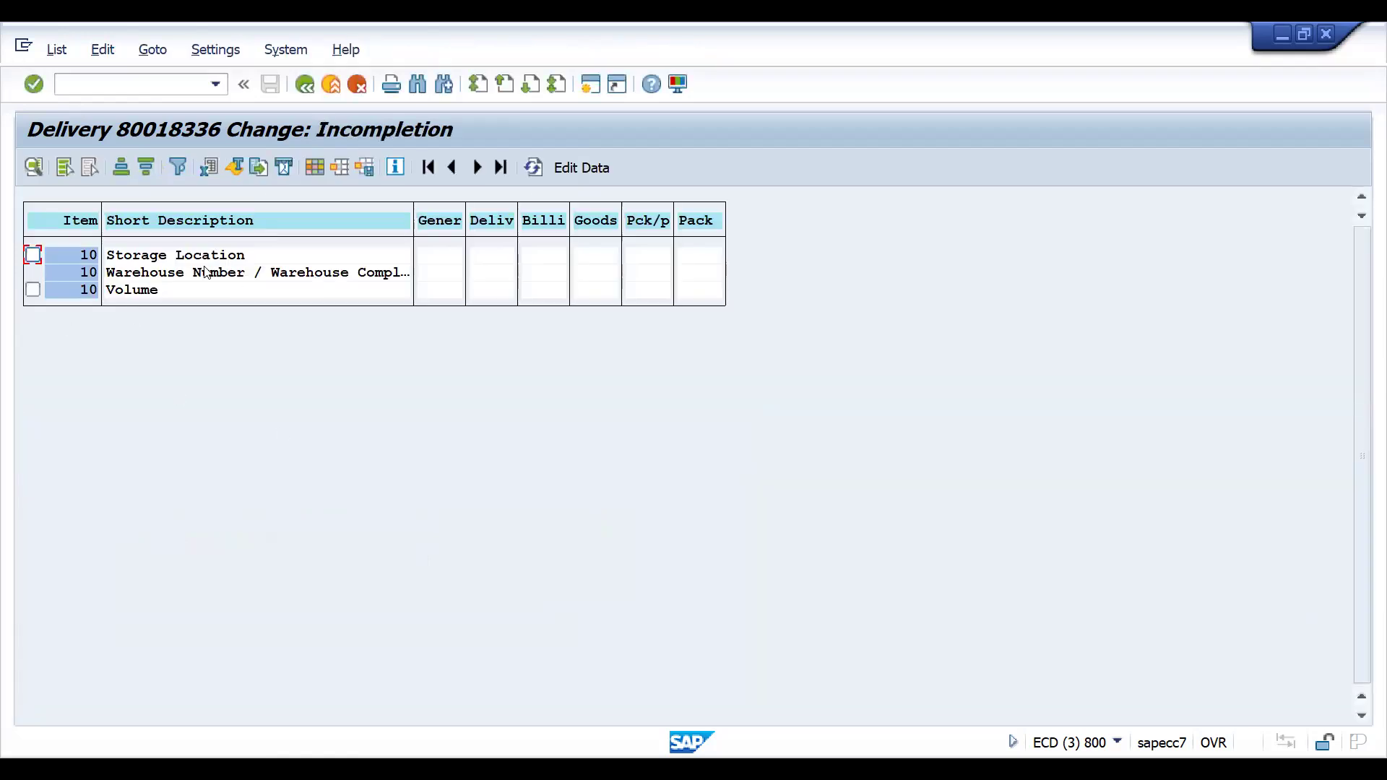
pyautogui.click(303, 89)
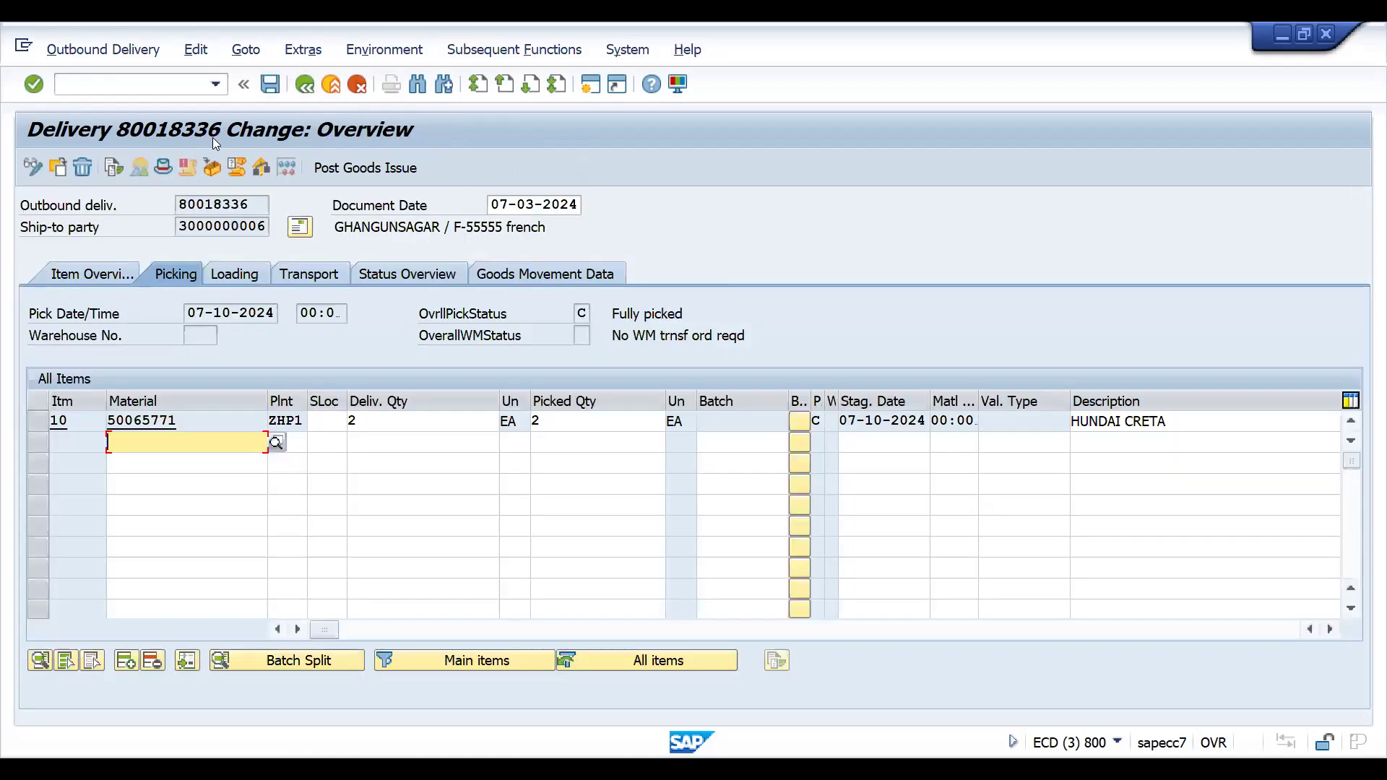
pyautogui.click(117, 85)
pyautogui.write('/NVA01')
pyautogui.press('Return')
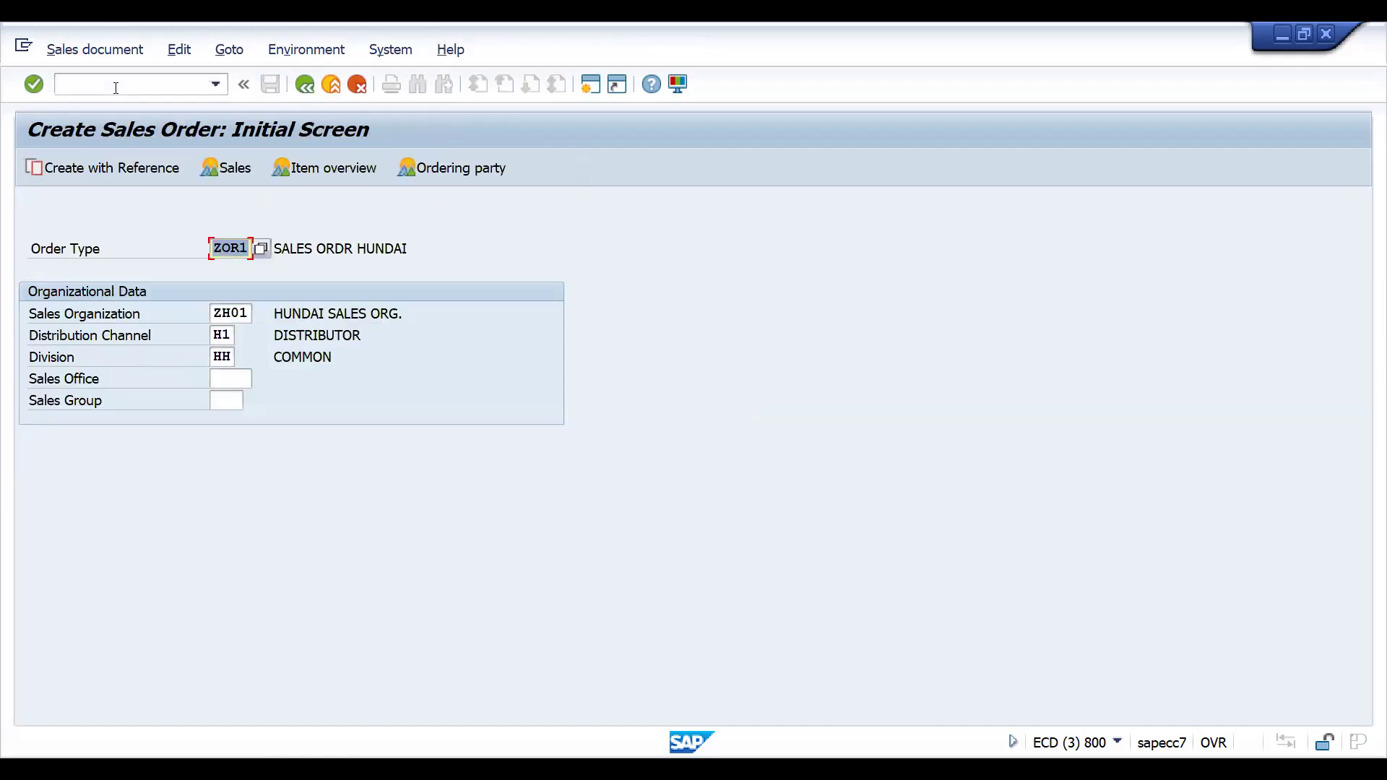
# Open transaction V_UC and run the selection of incomplete SD documents for document category J.
pyautogui.click(84, 87)
pyautogui.write('/')
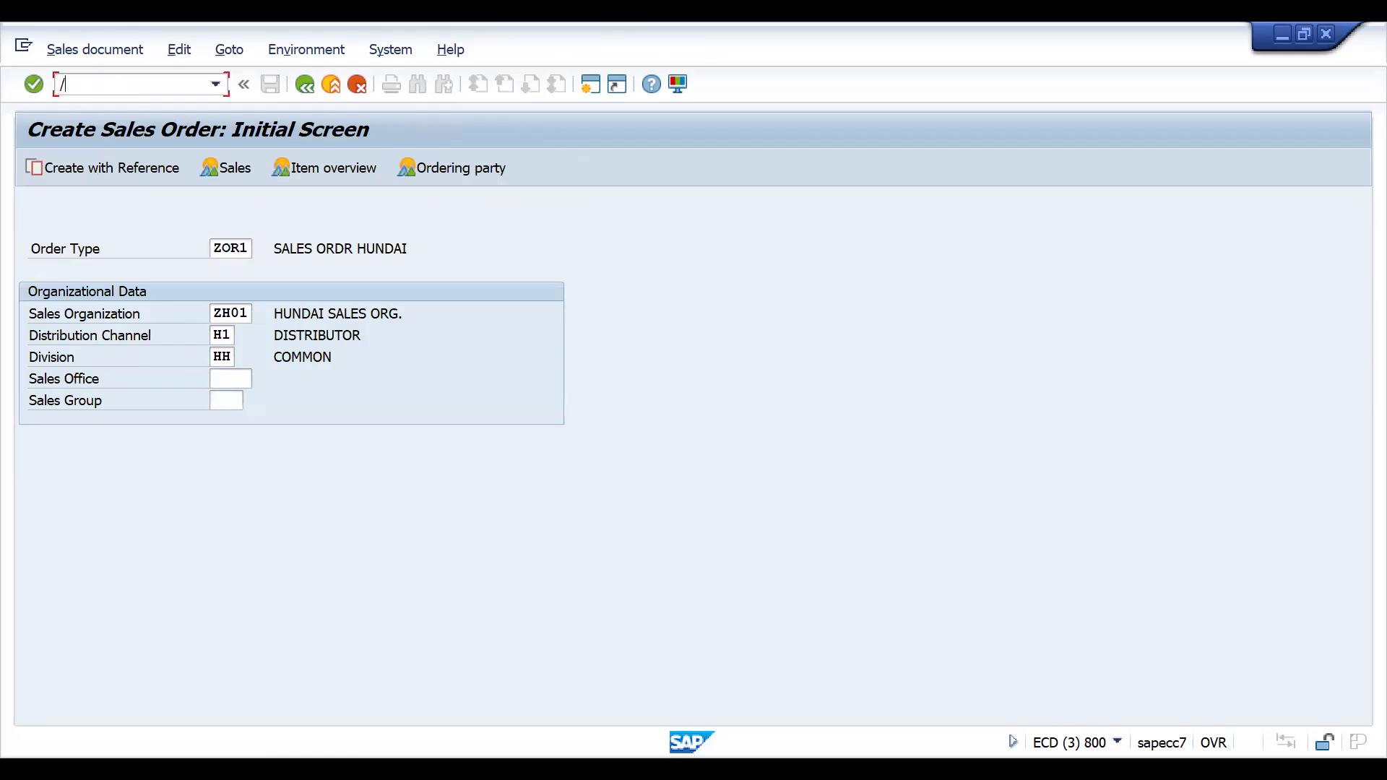
pyautogui.click(217, 85)
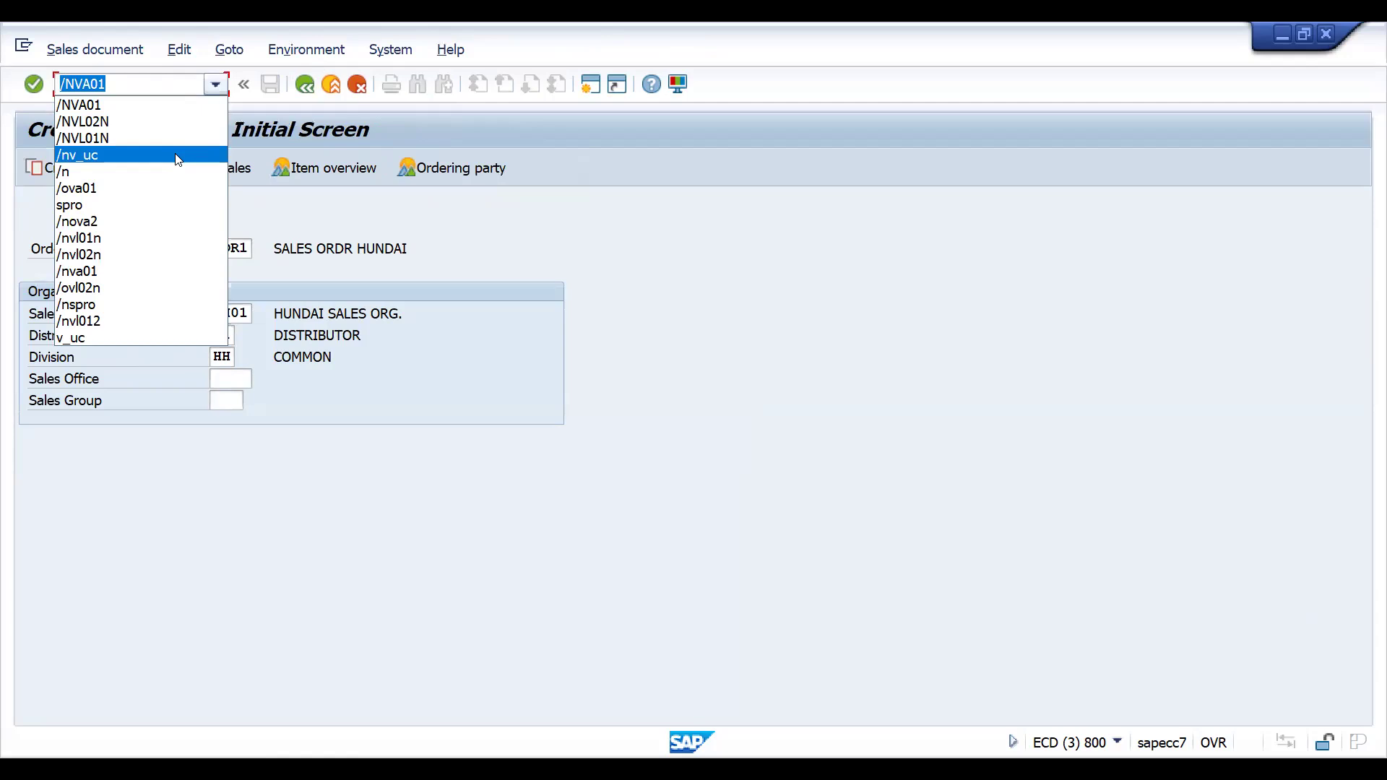
pyautogui.click(178, 157)
pyautogui.press('Return')
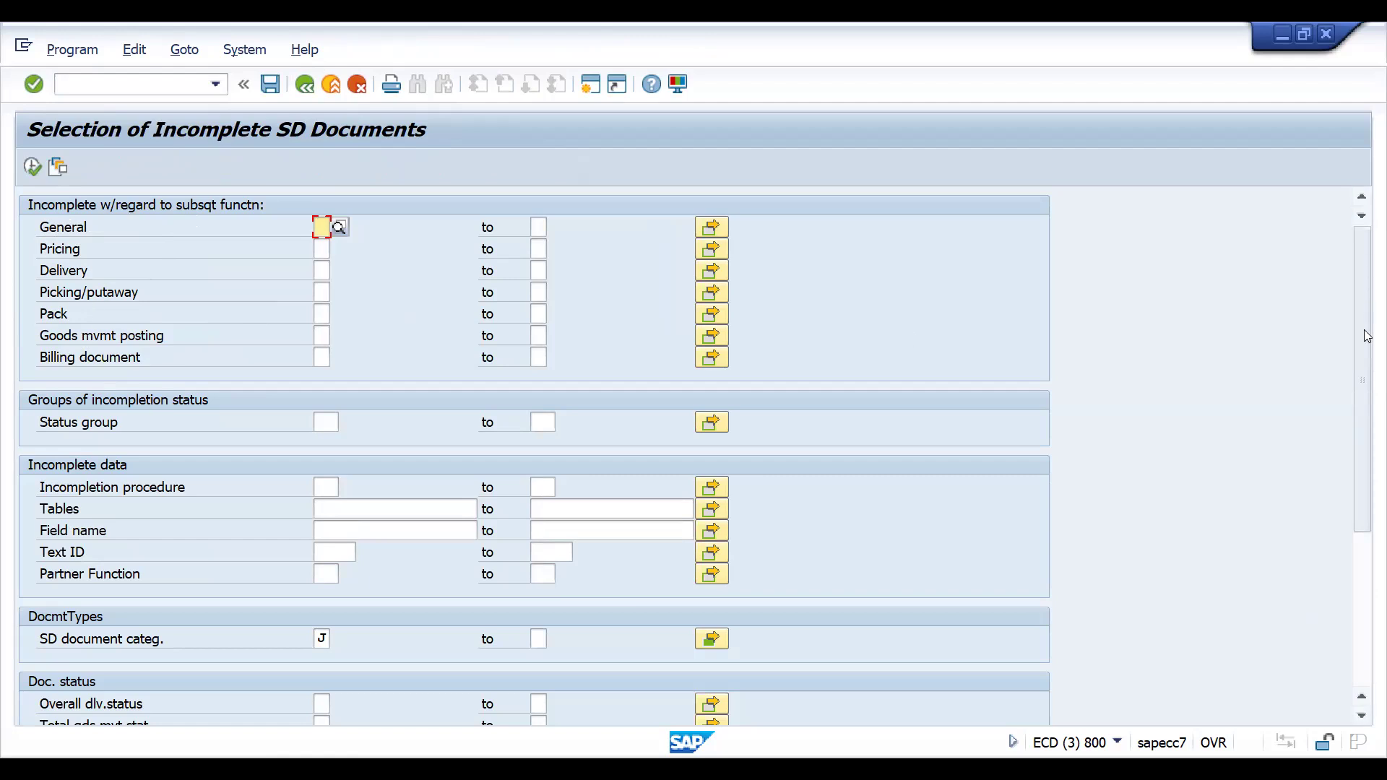
pyautogui.moveTo(1365, 334); pyautogui.dragTo(1364, 413)
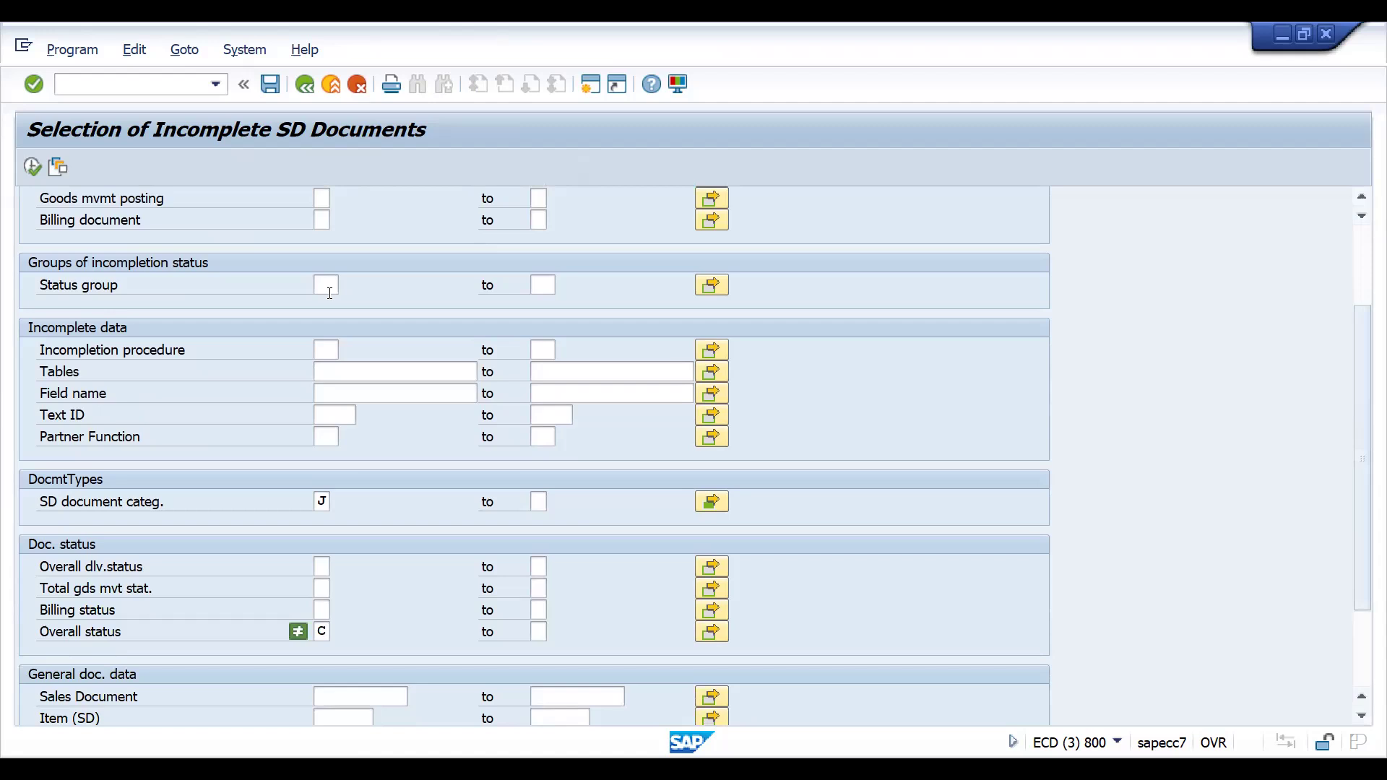
pyautogui.click(328, 355)
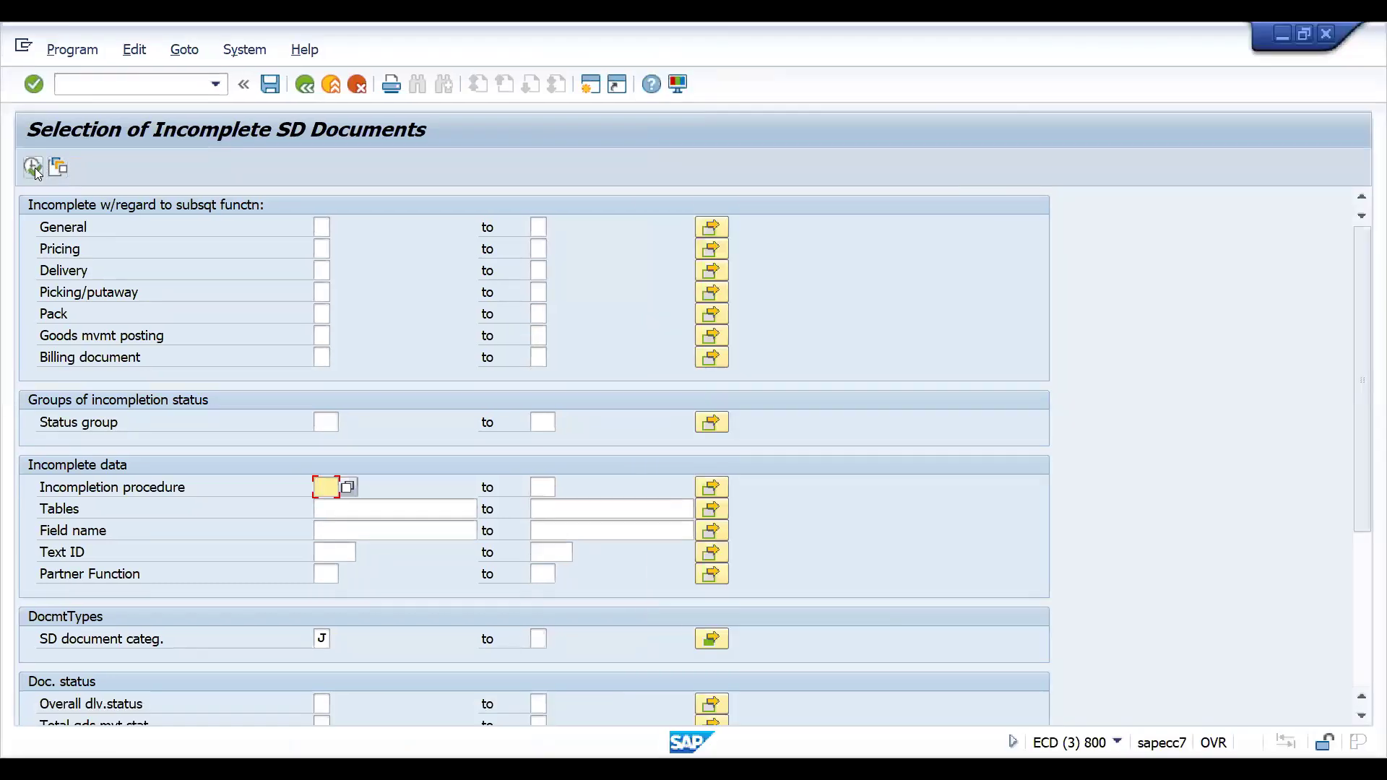
pyautogui.click(33, 167)
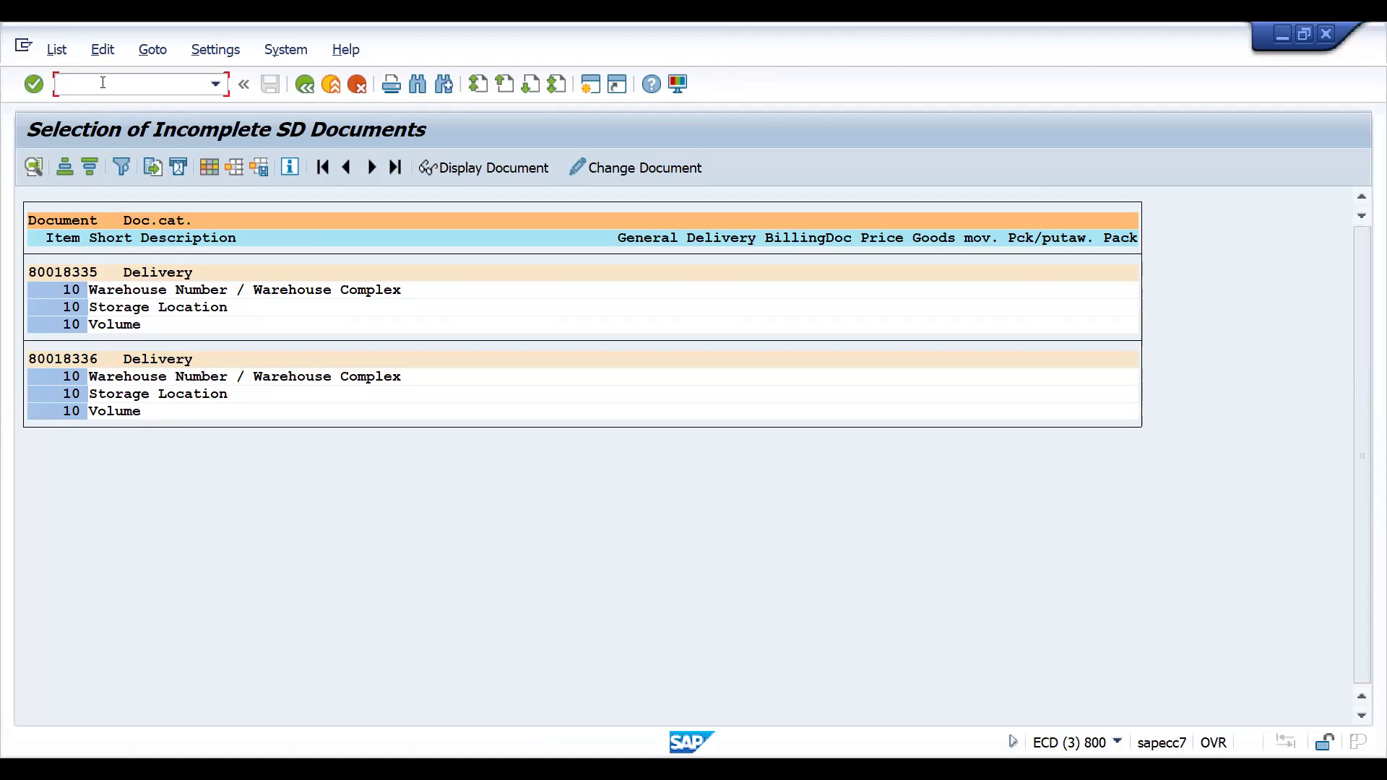
# Reopen the same outbound delivery for changing with transaction VL02N.
pyautogui.write('/nvl02n')
pyautogui.press('Return')
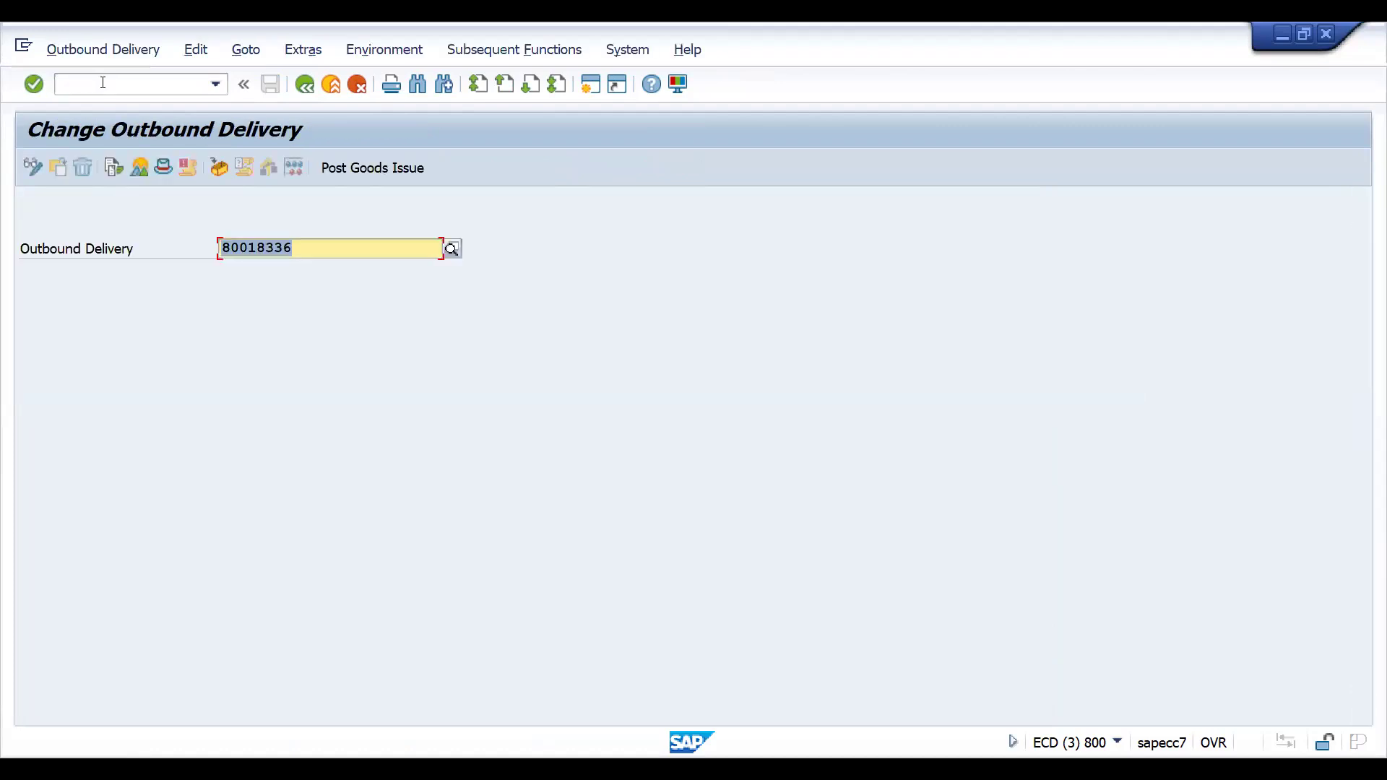
pyautogui.press('Return')
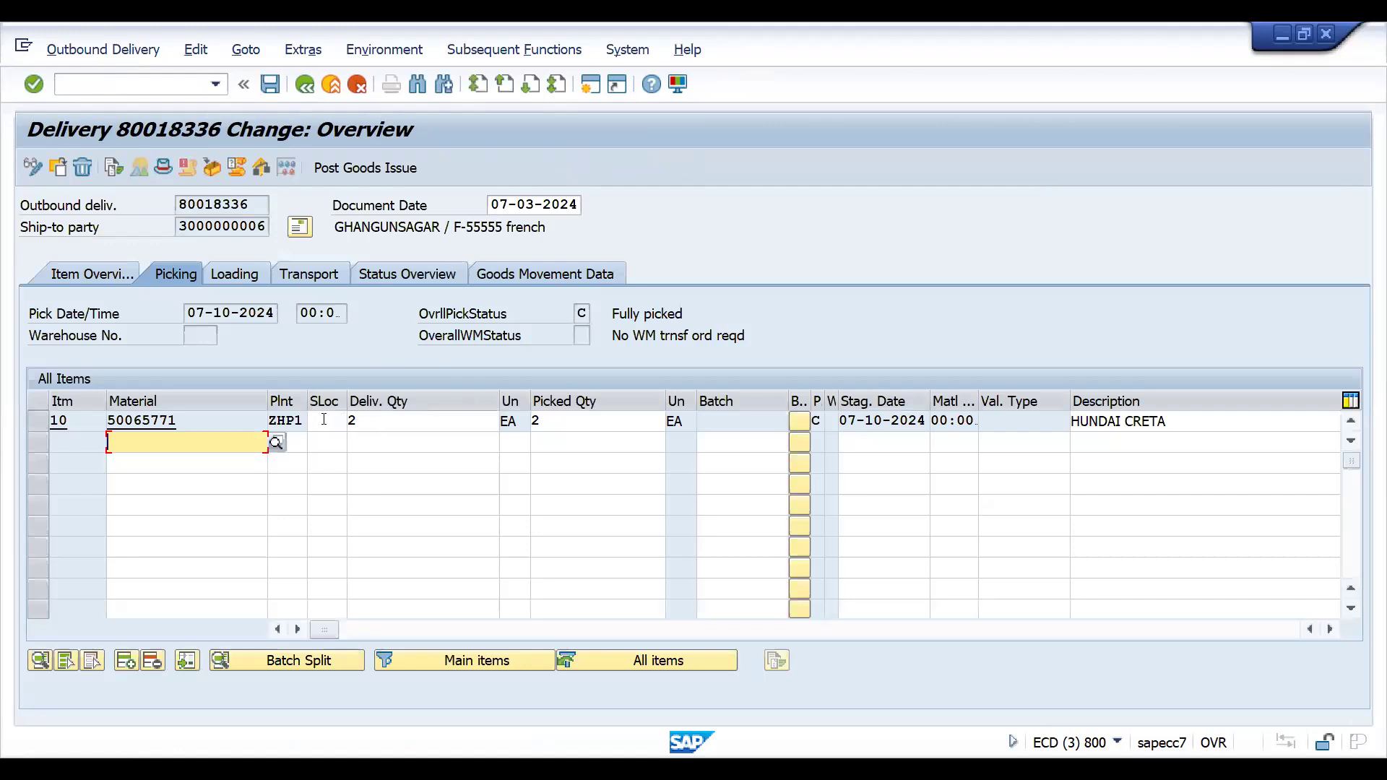
# Set the storage location of delivery item 10 to 0001.
pyautogui.click(324, 419)
pyautogui.press('Down')
pyautogui.press('Return')
pyautogui.press('Return')
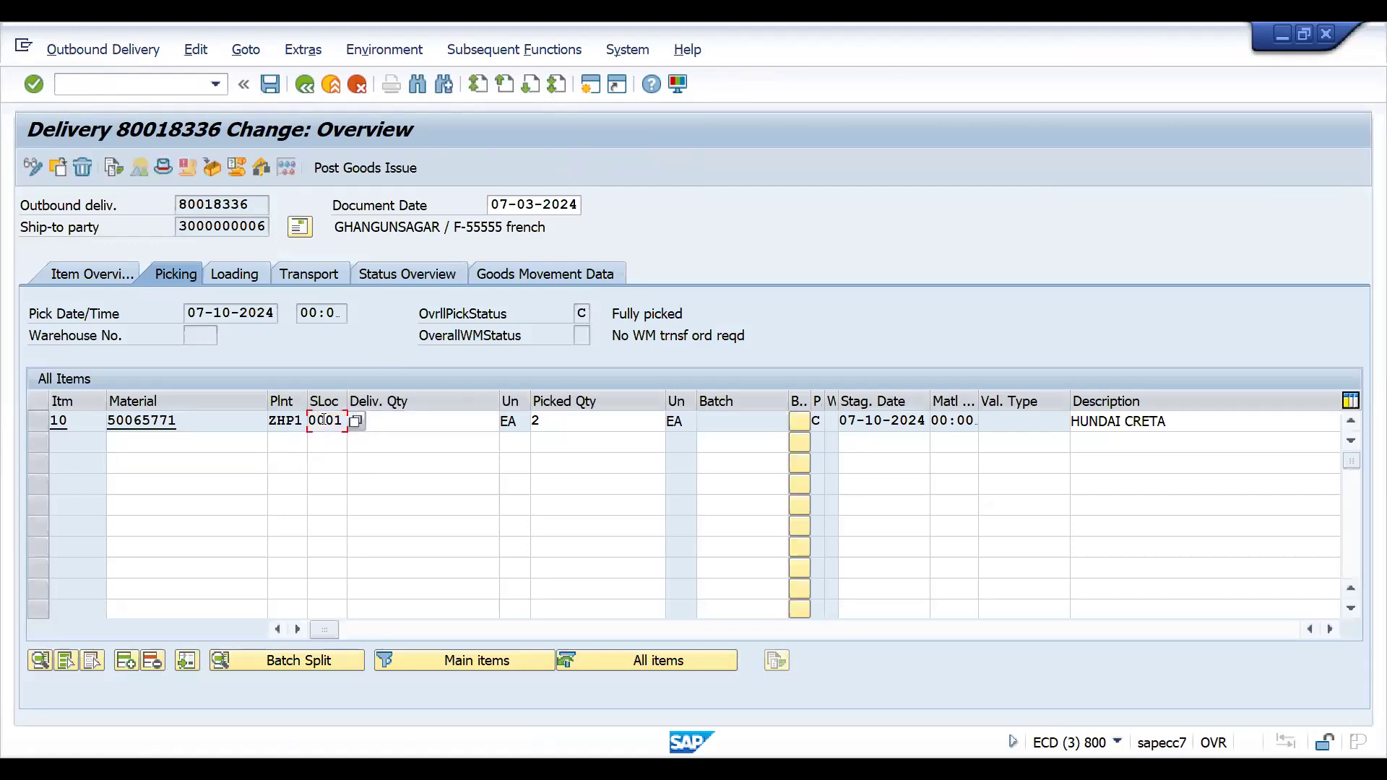
# Try to post the goods issue for the outbound delivery, return to the overview and save the delivery.
pyautogui.click(350, 169)
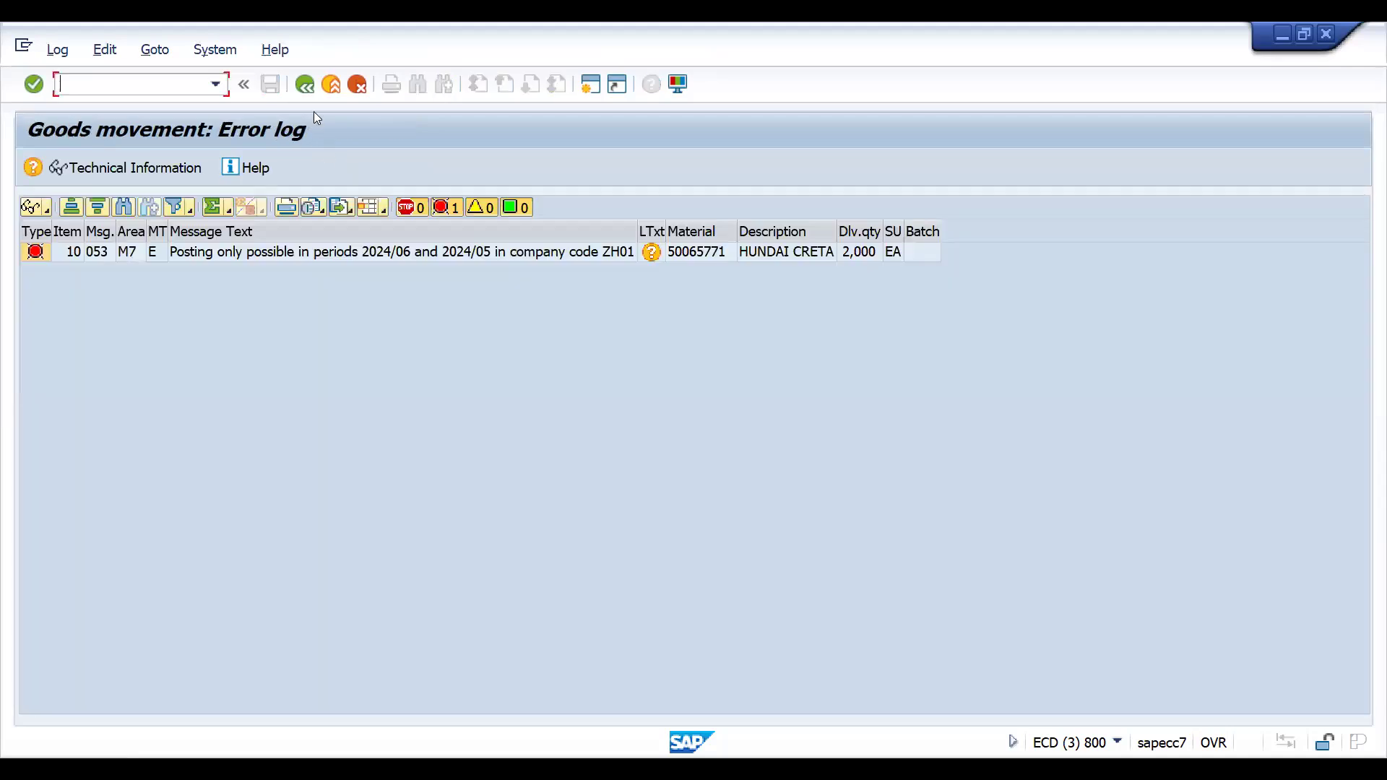
pyautogui.click(305, 84)
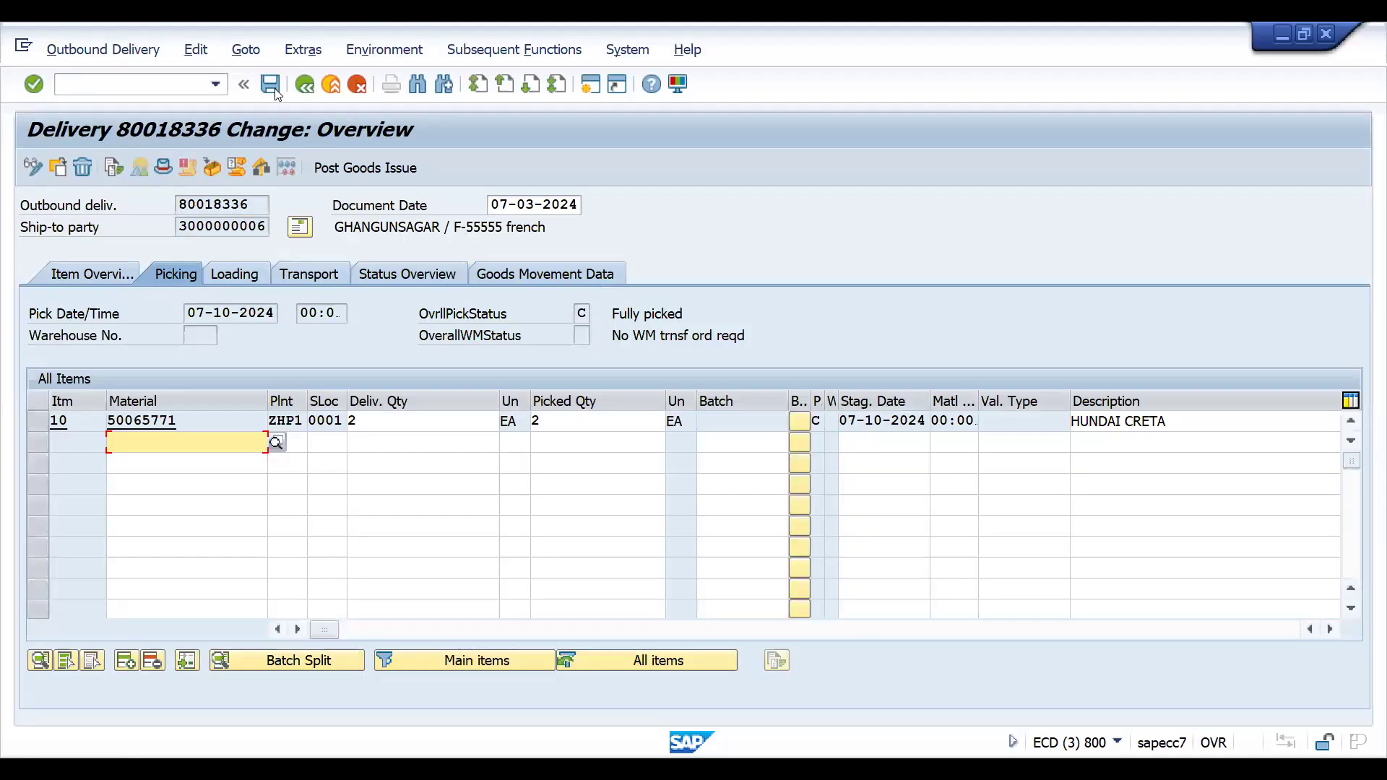
pyautogui.click(272, 85)
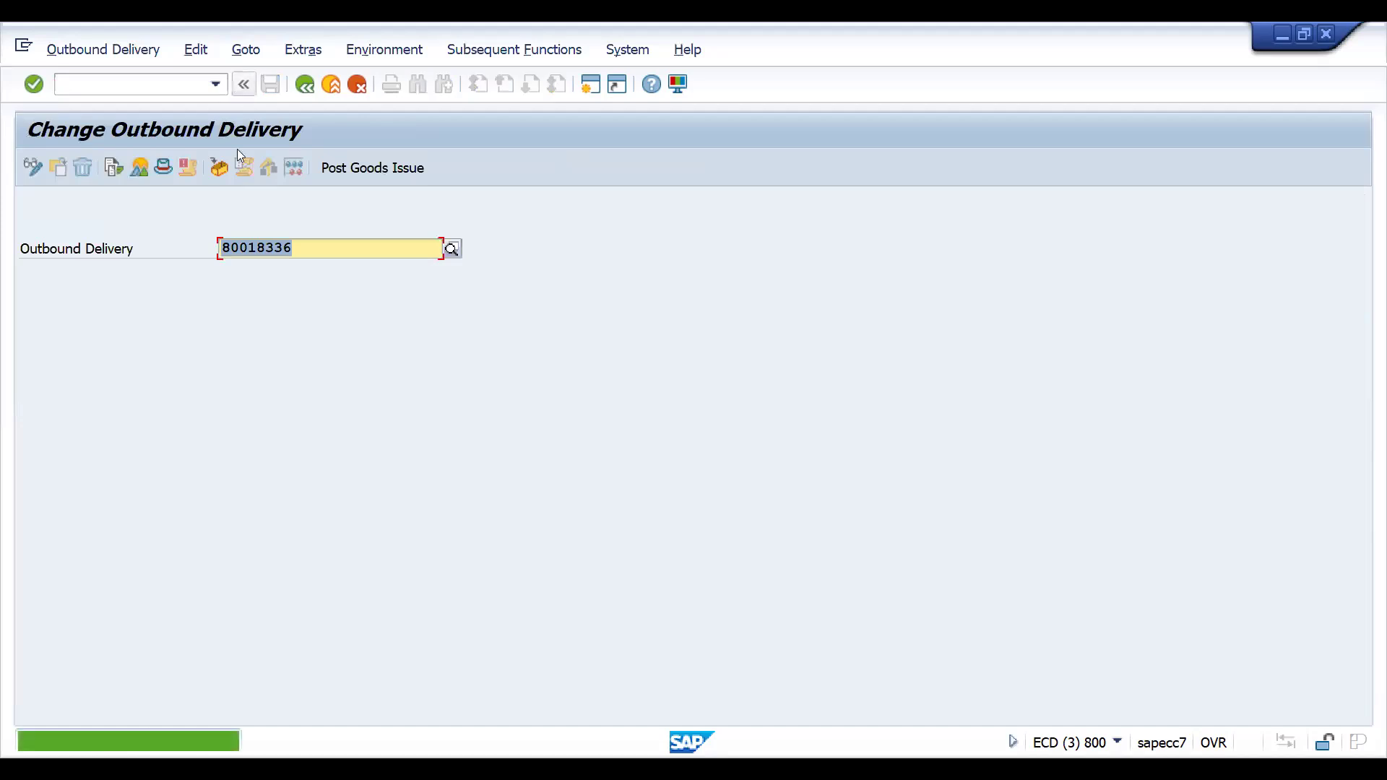
# Reopen the same outbound delivery and check its incompletion log for remaining missing data.
pyautogui.press('Return')
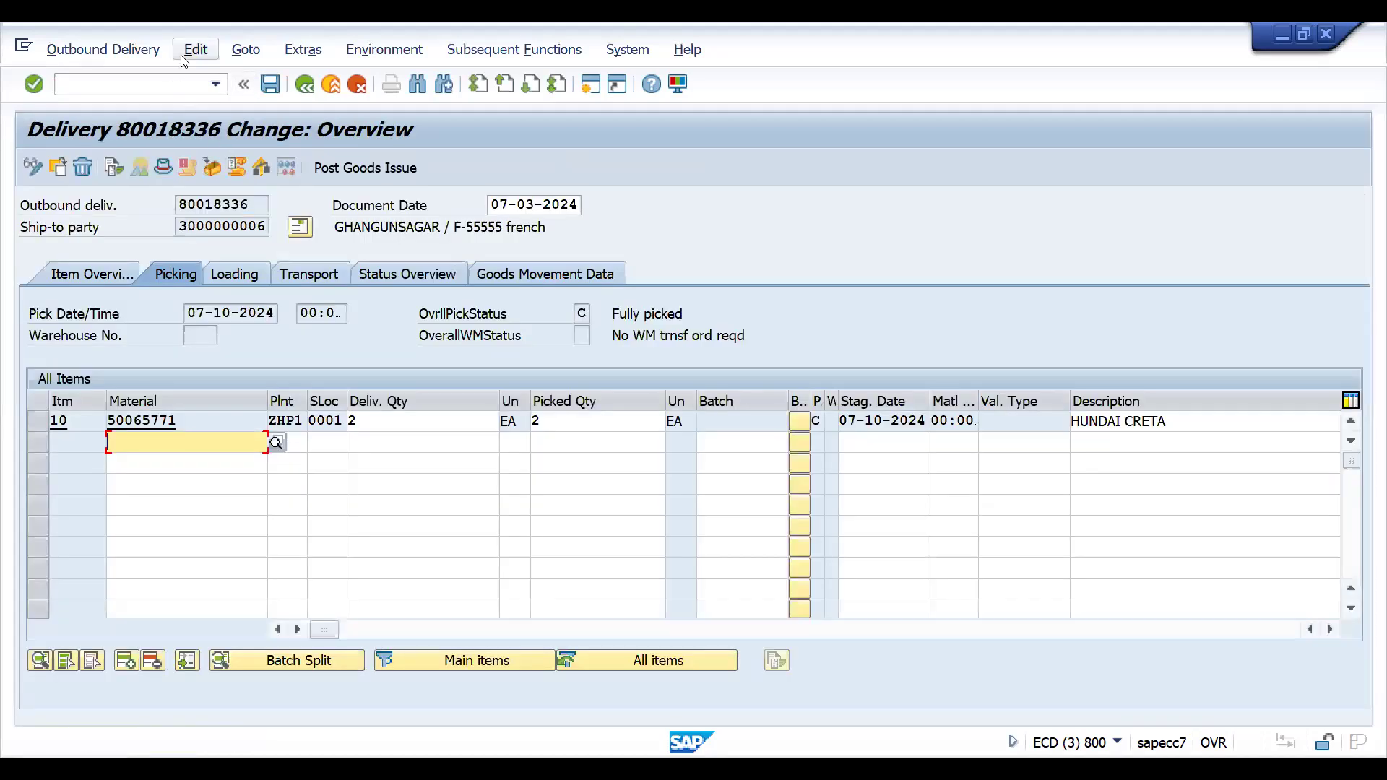
pyautogui.click(180, 55)
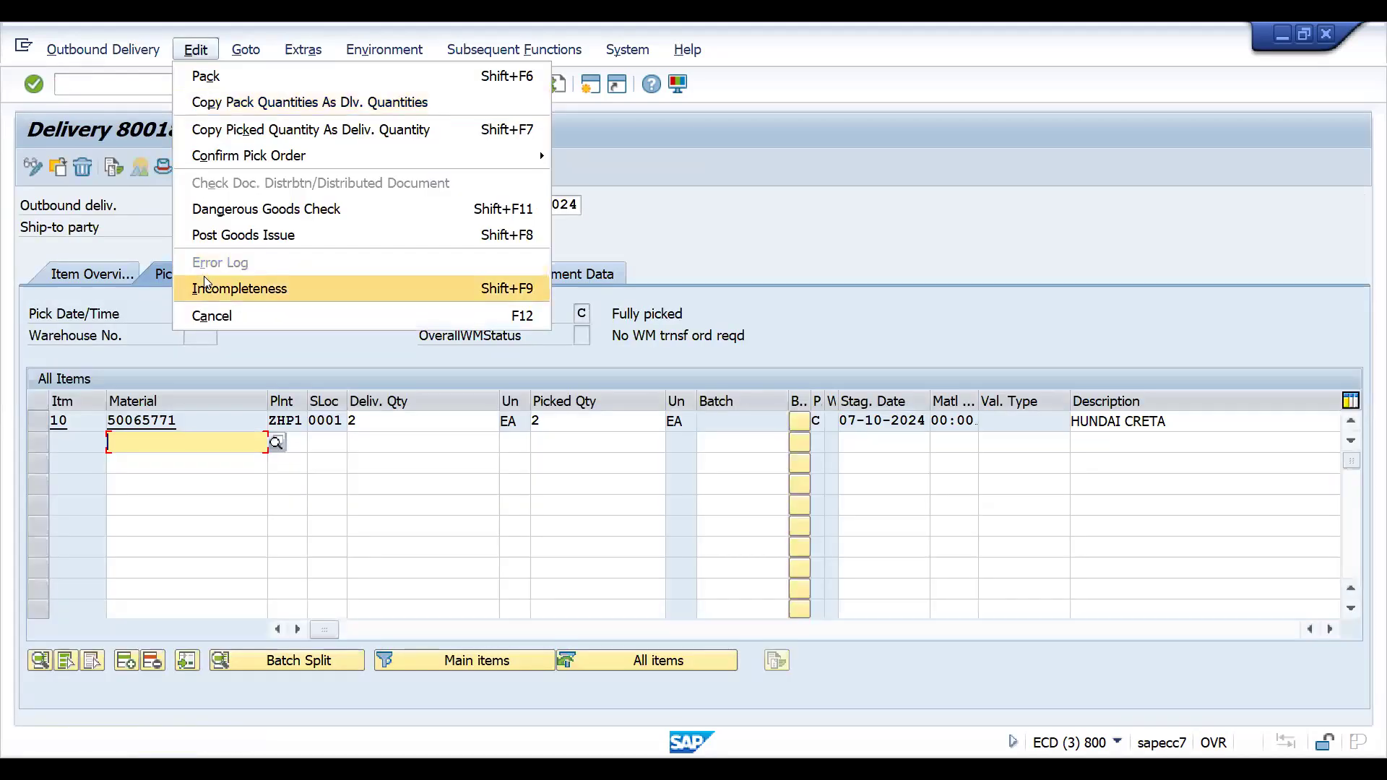
pyautogui.click(205, 288)
pyautogui.press('Return')
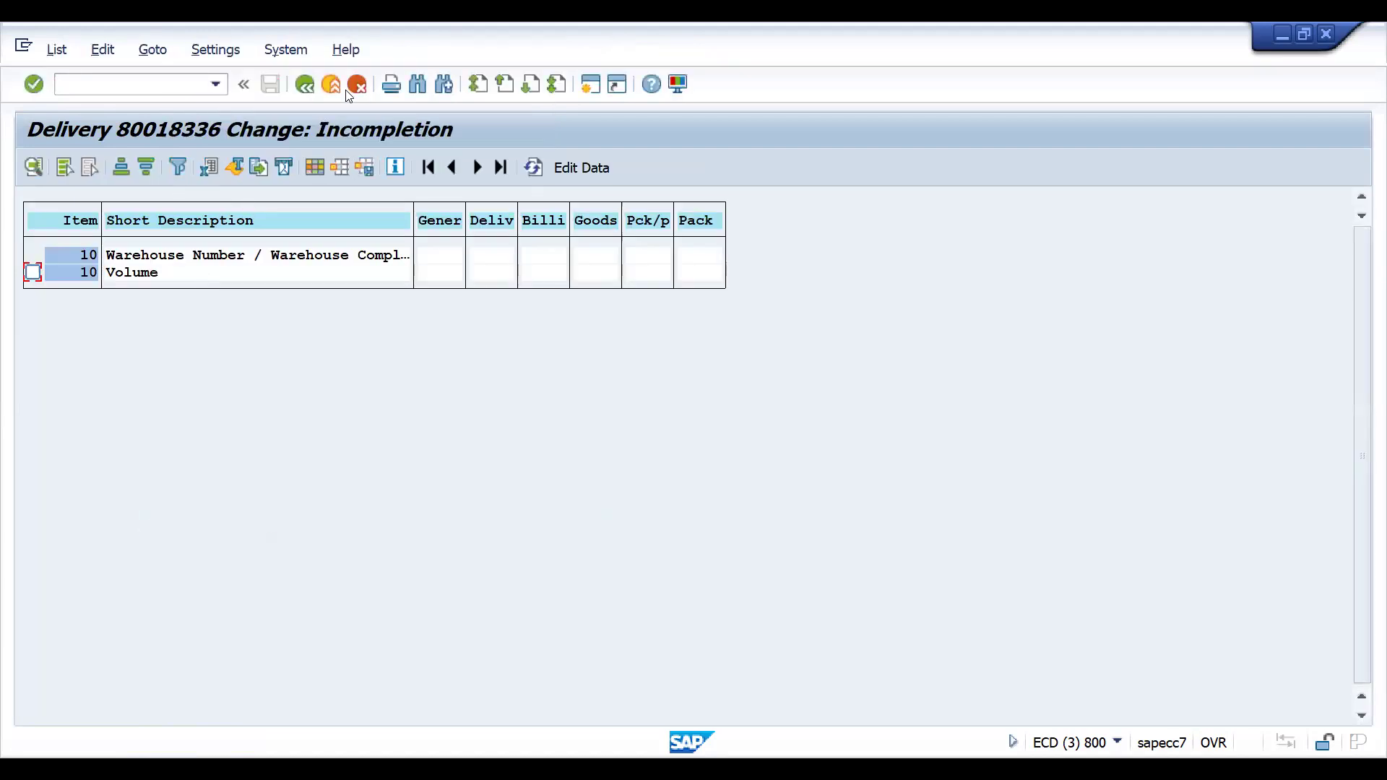
pyautogui.click(304, 85)
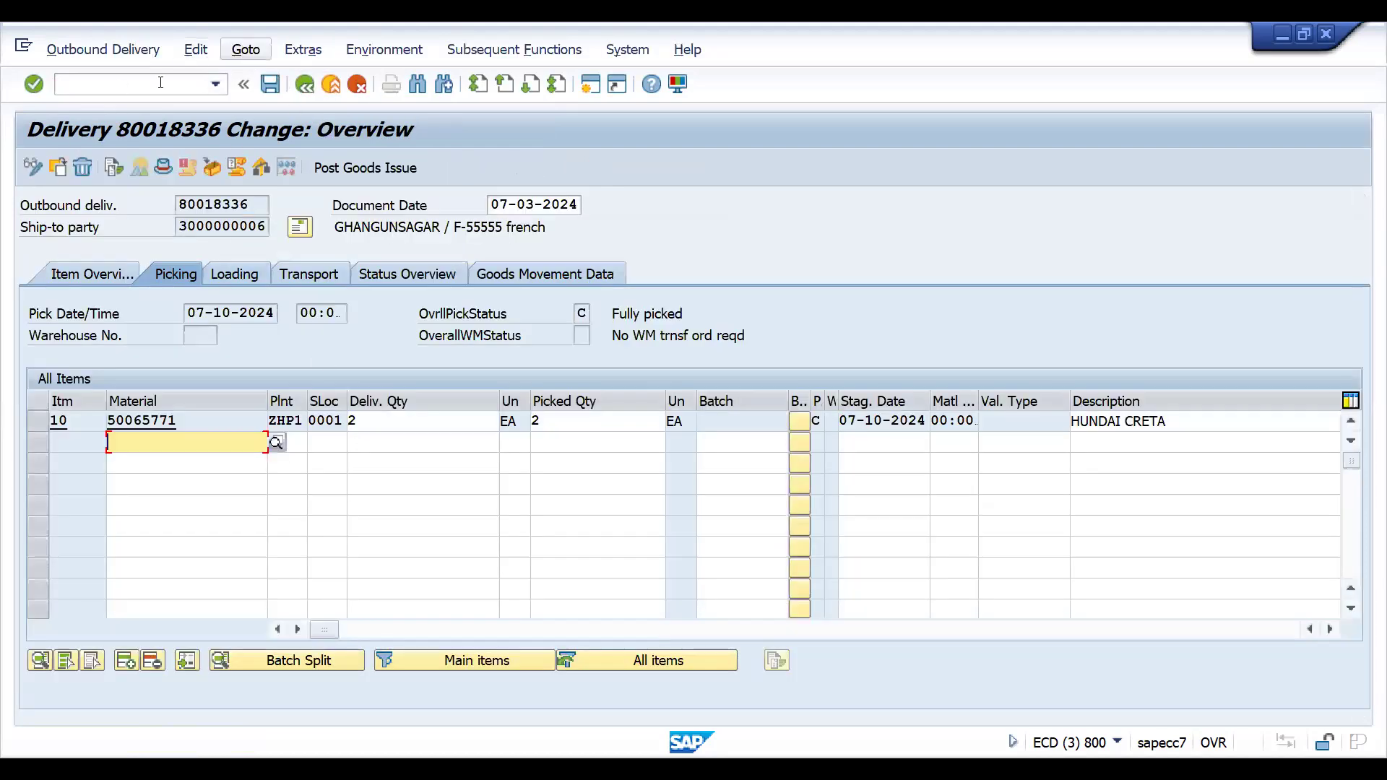
# Start transaction SPRO, display the SAP Reference IMG and expand the Sales and Distribution node.
pyautogui.click(136, 86)
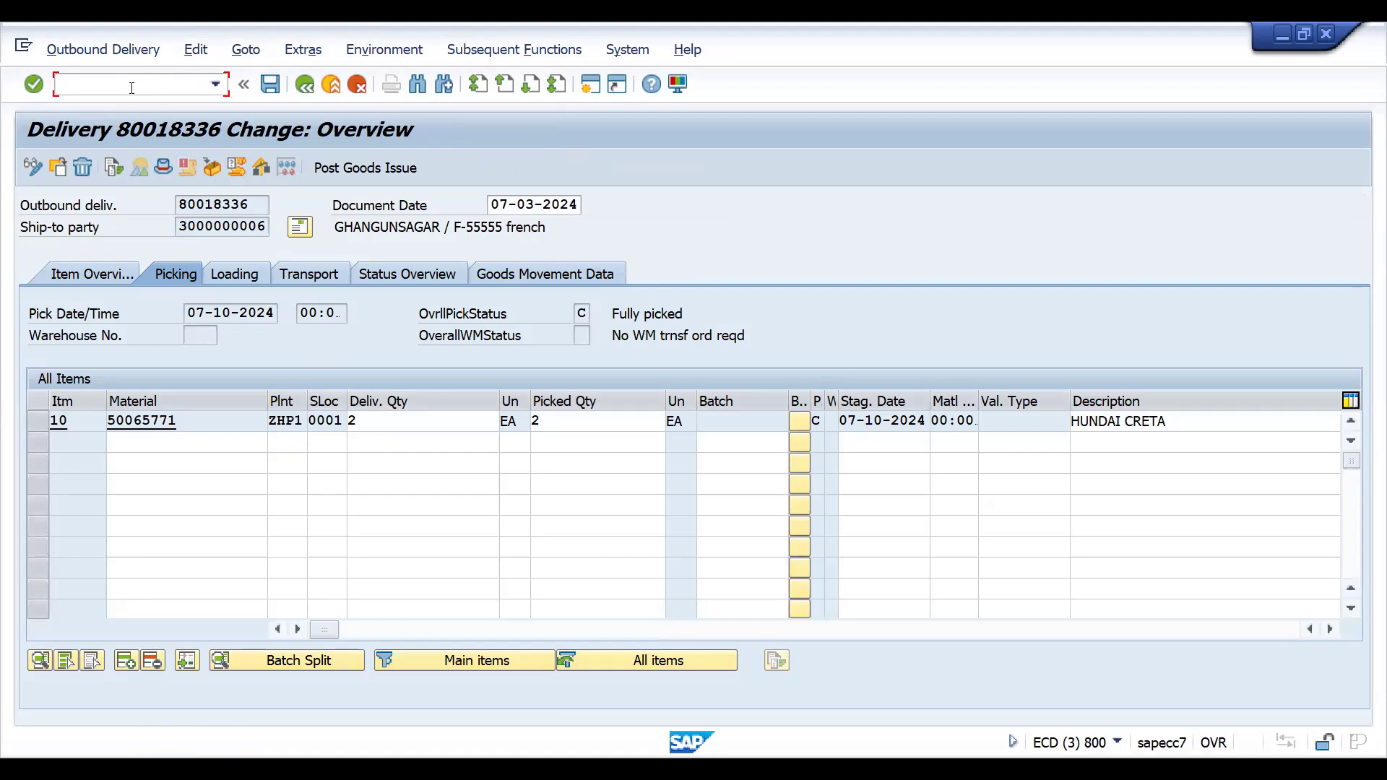
pyautogui.write('/NSPRO')
pyautogui.press('Return')
pyautogui.click(105, 168)
pyautogui.click(139, 558)
pyautogui.press('Down')
pyautogui.press('Down')
pyautogui.press('Down')
pyautogui.press('Down')
pyautogui.press('Down')
pyautogui.press('Down')
pyautogui.press('Down')
pyautogui.press('Down')
pyautogui.press('Down')
pyautogui.press('Down')
pyautogui.press('Down')
pyautogui.press('Down')
pyautogui.press('Down')
pyautogui.press('Down')
pyautogui.press('Down')
pyautogui.press('Down')
pyautogui.press('Down')
pyautogui.press('Down')
pyautogui.press('Up')
pyautogui.press('Up')
pyautogui.press('Up')
pyautogui.press('Up')
pyautogui.press('Up')
pyautogui.press('Up')
pyautogui.press('Up')
pyautogui.press('Down')
pyautogui.press('Down')
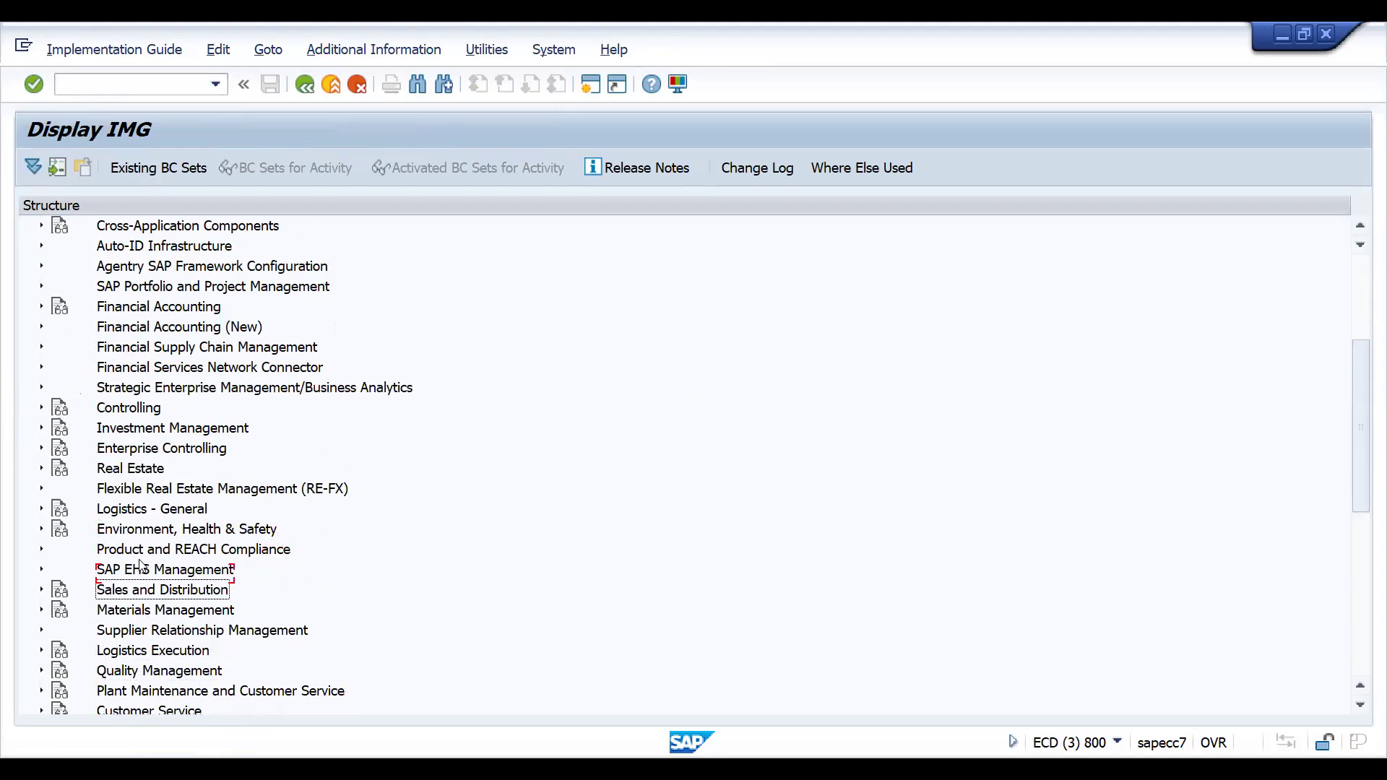
pyautogui.press('Right')
# Expand the Basic Functions node under Sales and Distribution.
pyautogui.press('Down')
pyautogui.press('Down')
pyautogui.press('Down')
pyautogui.press('Up')
pyautogui.press('Down')
pyautogui.press('Down')
pyautogui.press('Down')
pyautogui.press('Down')
pyautogui.press('Down')
pyautogui.press('Down')
pyautogui.press('Down')
pyautogui.press('Down')
pyautogui.press('Down')
pyautogui.press('Down')
pyautogui.press('Down')
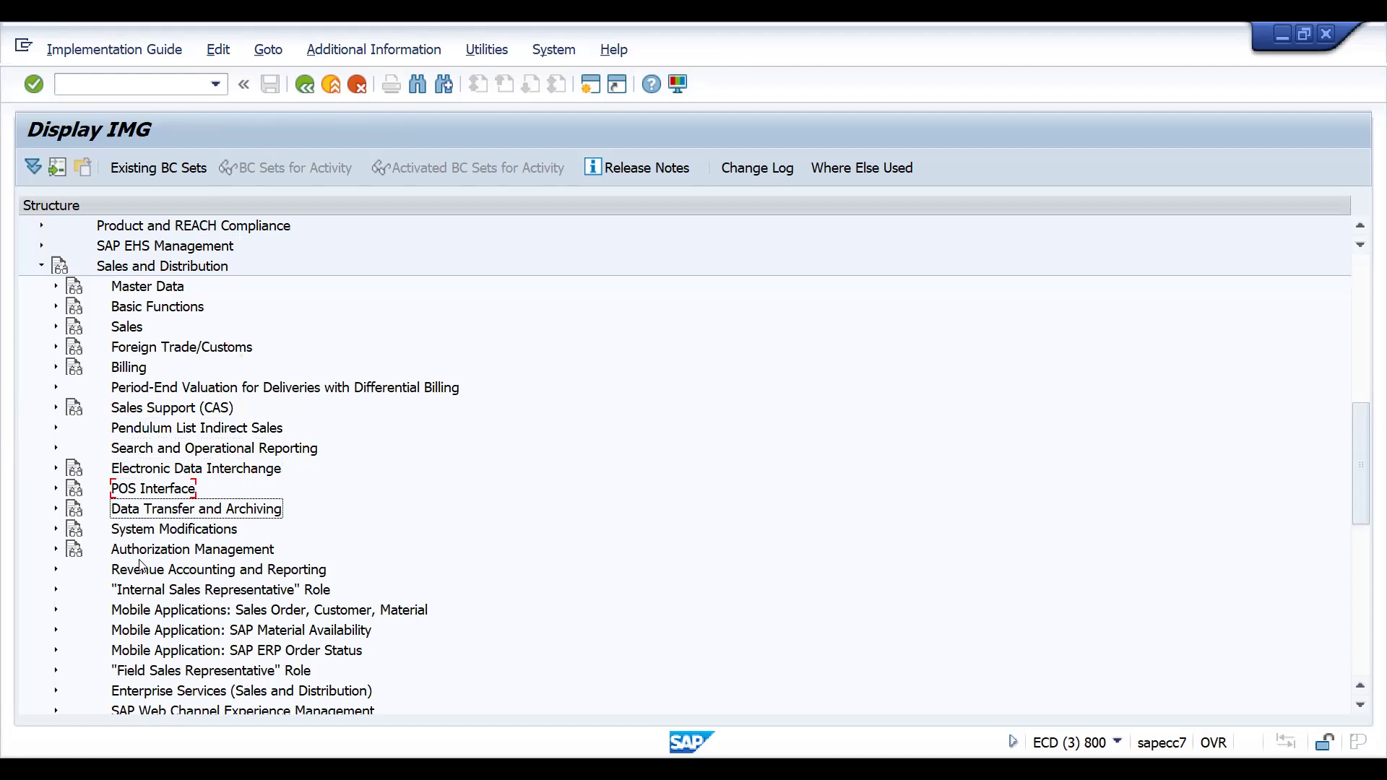
pyautogui.press('Up')
pyautogui.press('Up')
pyautogui.press('Up')
pyautogui.press('Up')
pyautogui.press('Up')
pyautogui.press('Up')
pyautogui.press('Up')
pyautogui.press('Up')
pyautogui.press('Up')
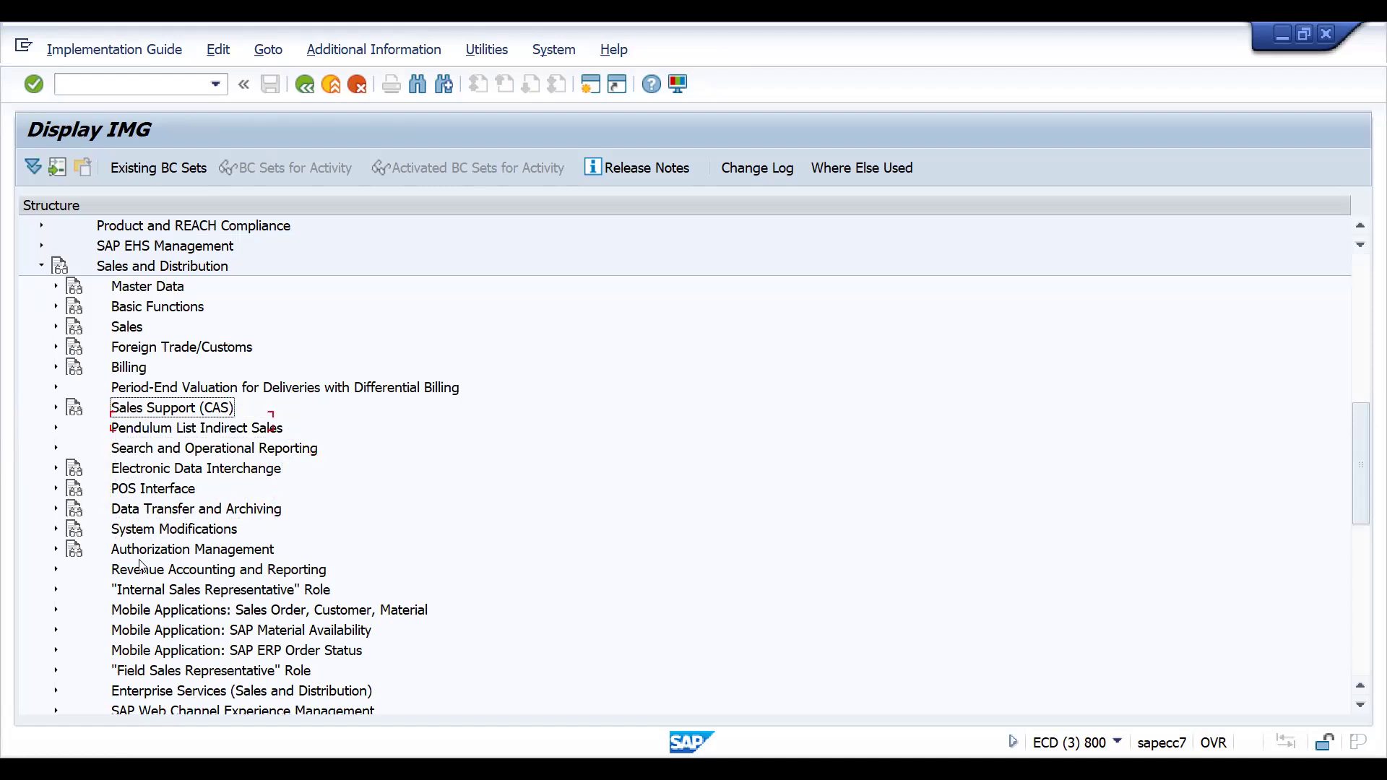
pyautogui.press('Down')
pyautogui.press('Up')
pyautogui.press('Up')
pyautogui.press('Up')
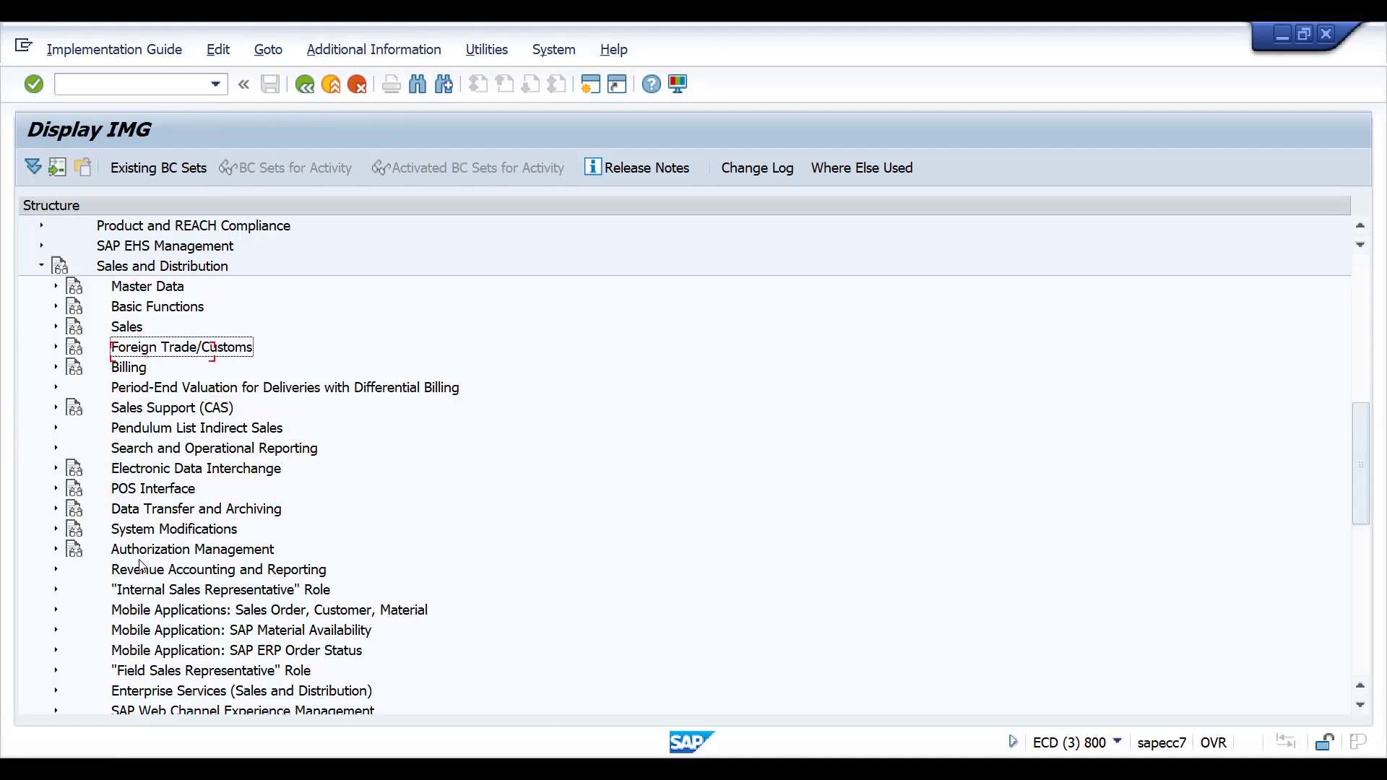
pyautogui.press('Right')
# Expand the Log of Incomplete Items node under Basic Functions.
pyautogui.press('Down')
pyautogui.press('Down')
pyautogui.press('Down')
pyautogui.press('Down')
pyautogui.press('Down')
pyautogui.press('Down')
pyautogui.press('Down')
pyautogui.press('Down')
pyautogui.press('Down')
pyautogui.press('Down')
pyautogui.press('Down')
pyautogui.press('Down')
pyautogui.press('Down')
pyautogui.press('Down')
pyautogui.press('Down')
pyautogui.press('Down')
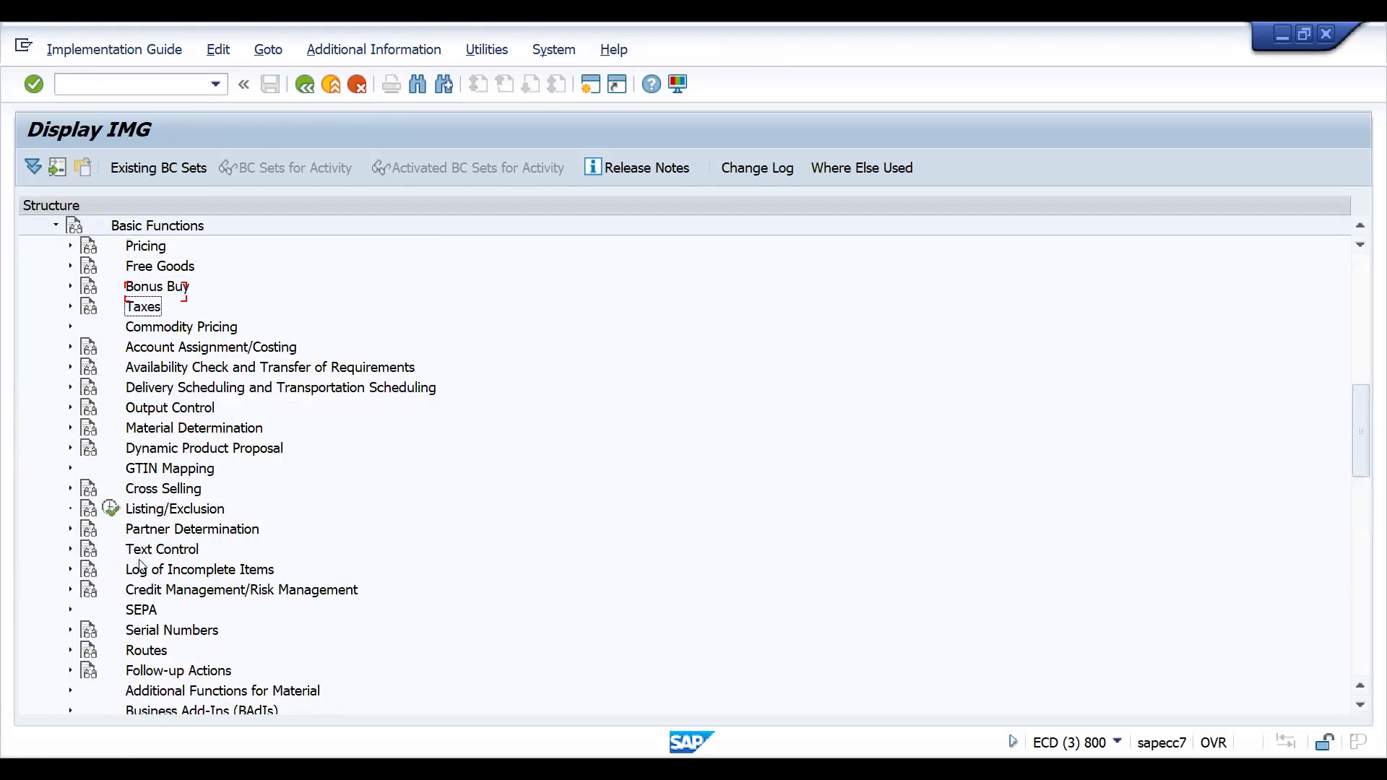
pyautogui.press('Right')
pyautogui.press('Down')
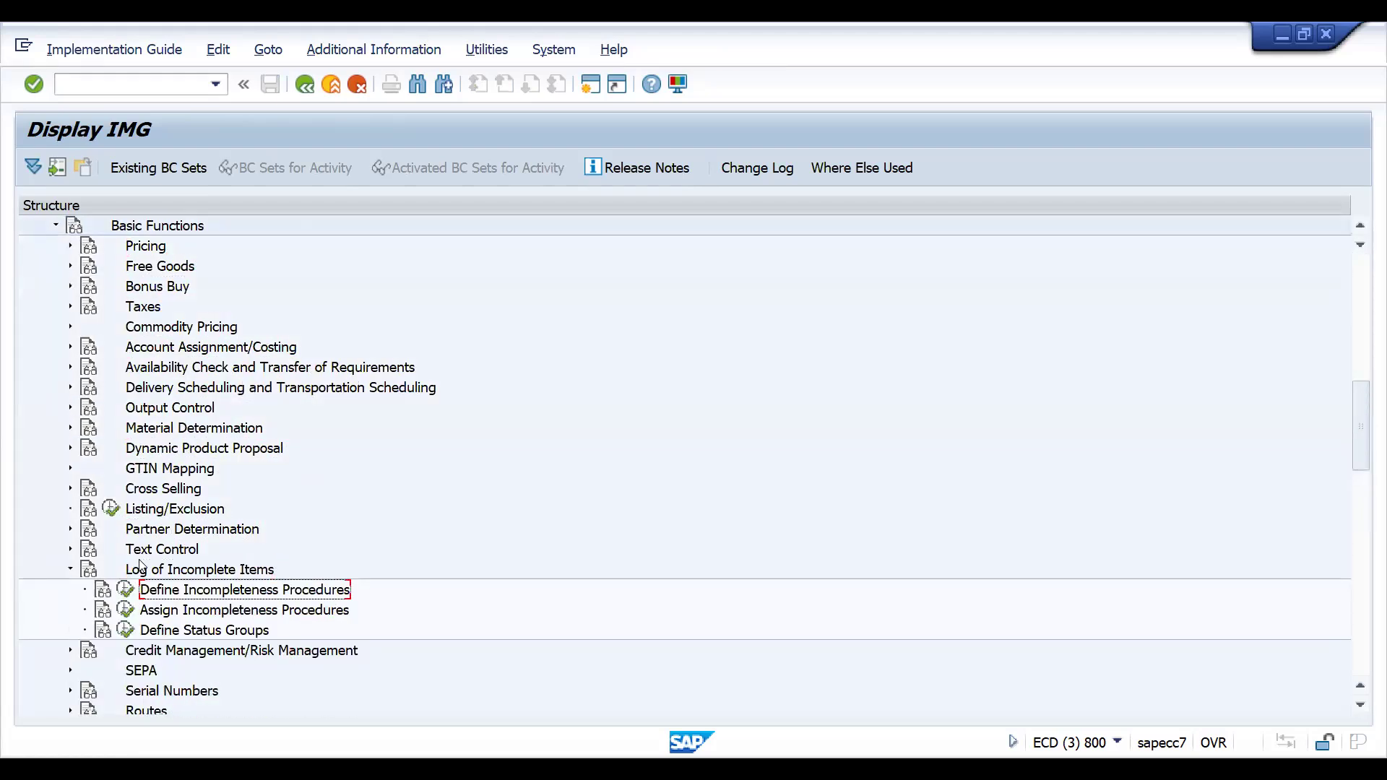
# Review which incompleteness procedures are assigned to the delivery item types, and return to the IMG structure.
pyautogui.click(127, 613)
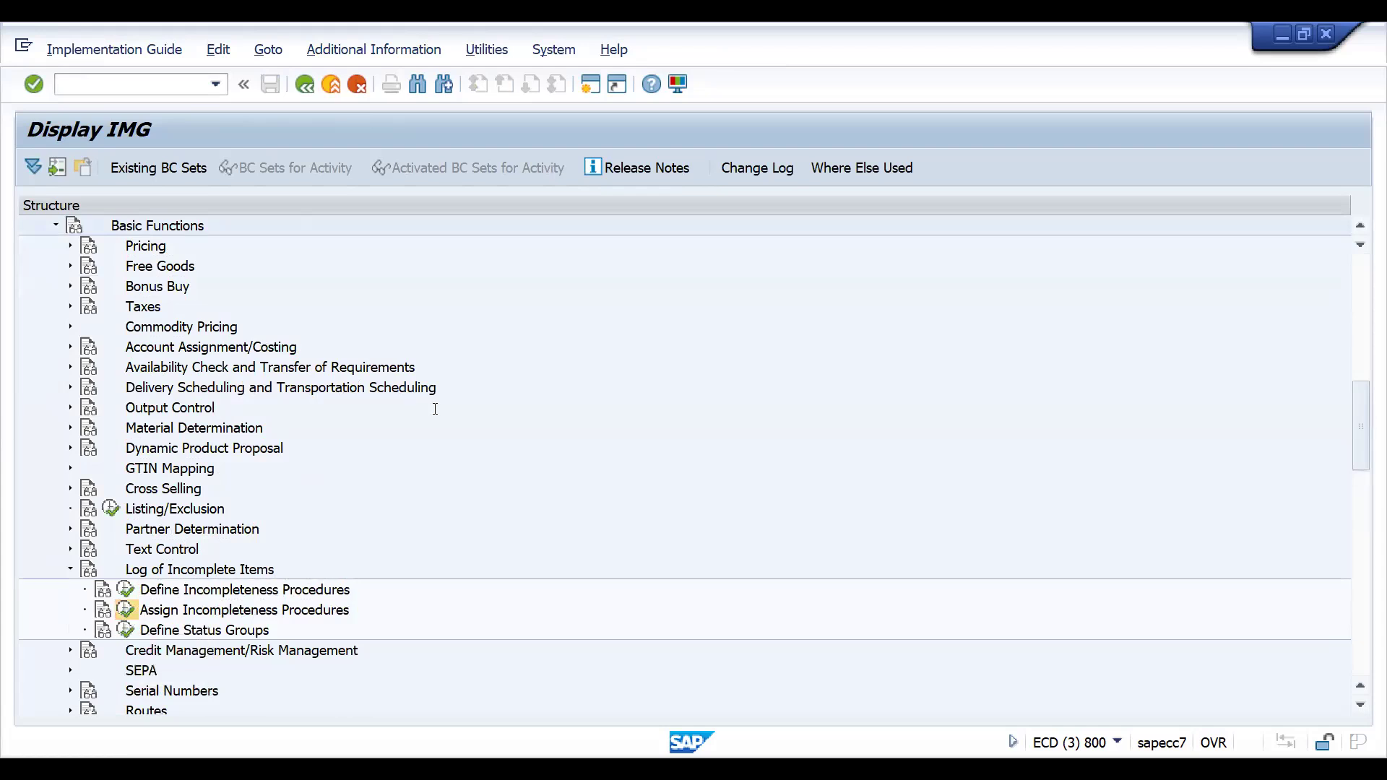
pyautogui.doubleClick(282, 412)
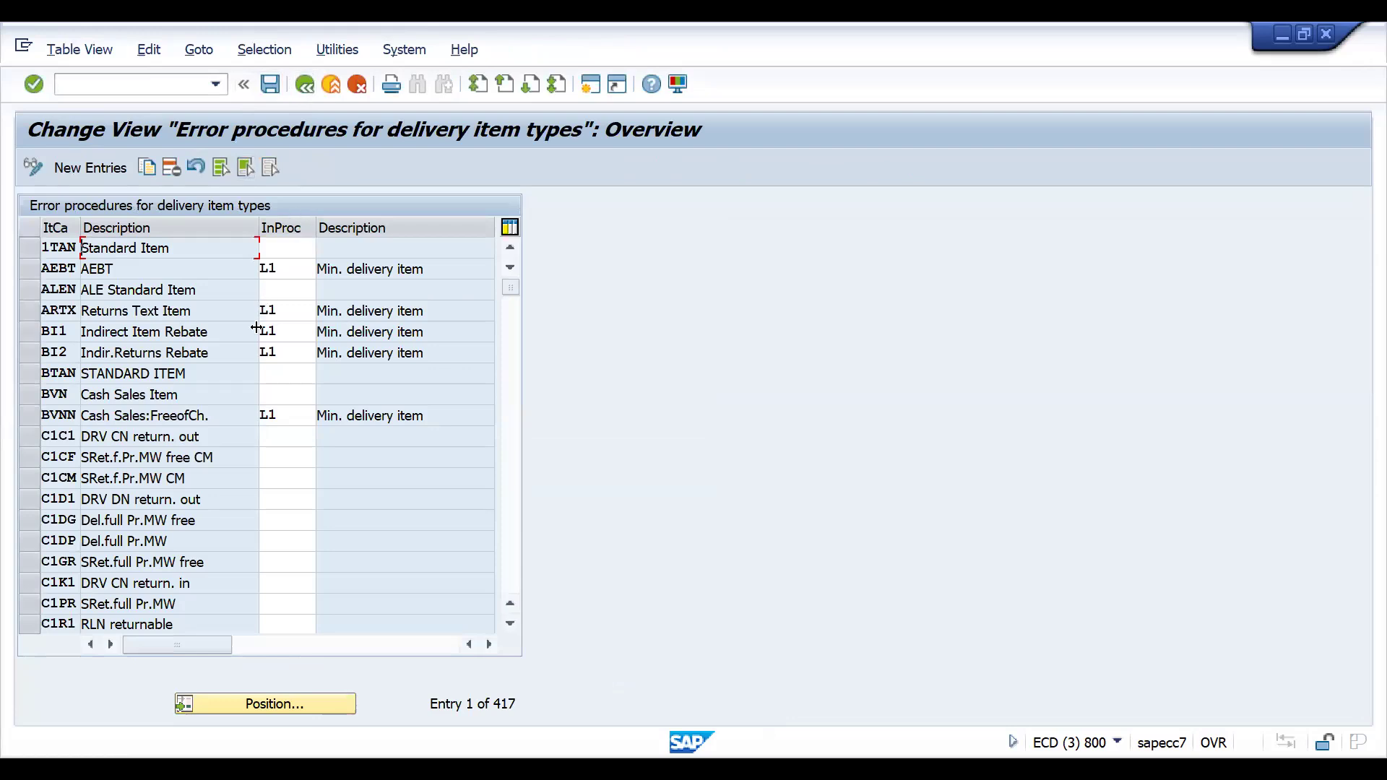
pyautogui.click(304, 84)
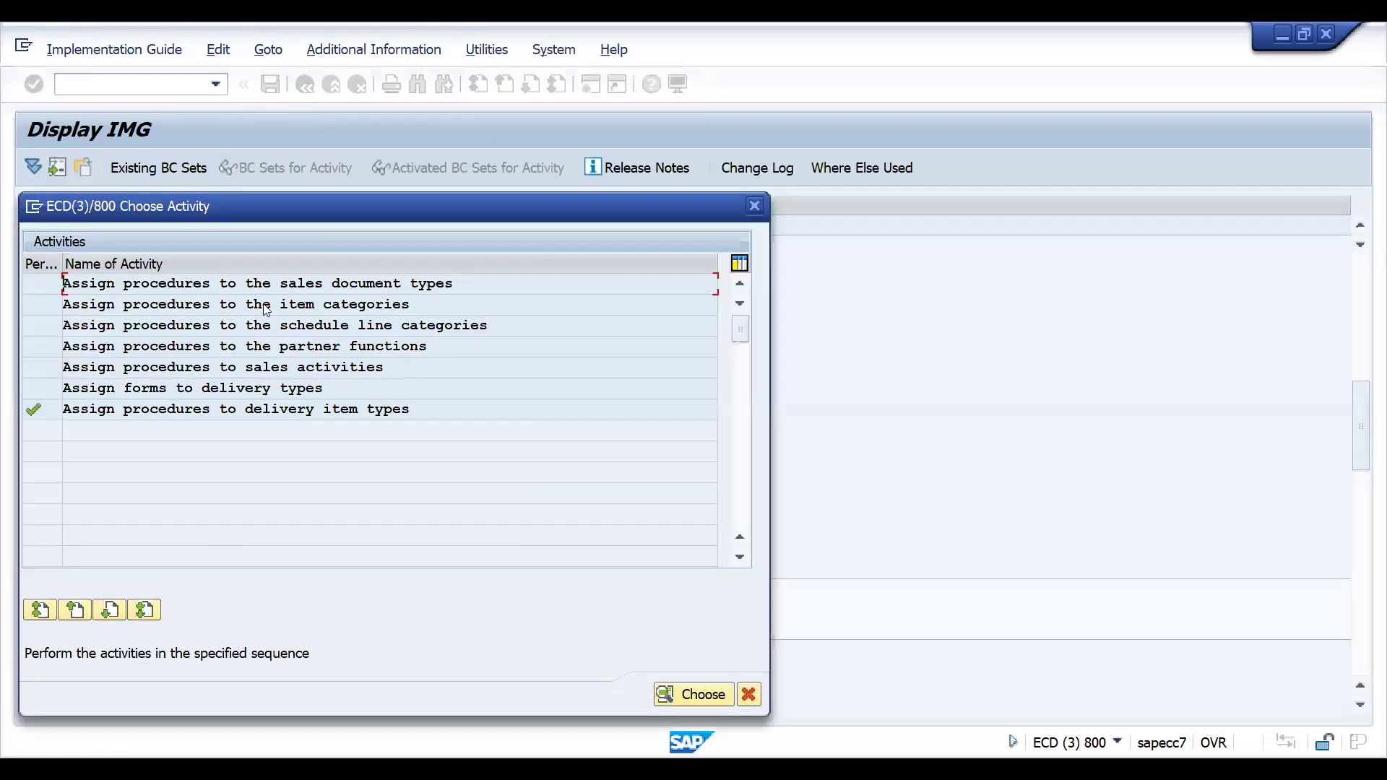
pyautogui.press('Escape')
# In Define Incompleteness Procedures, open the fields of procedure L0 for group H Delivery item and switch to change mode.
pyautogui.click(125, 591)
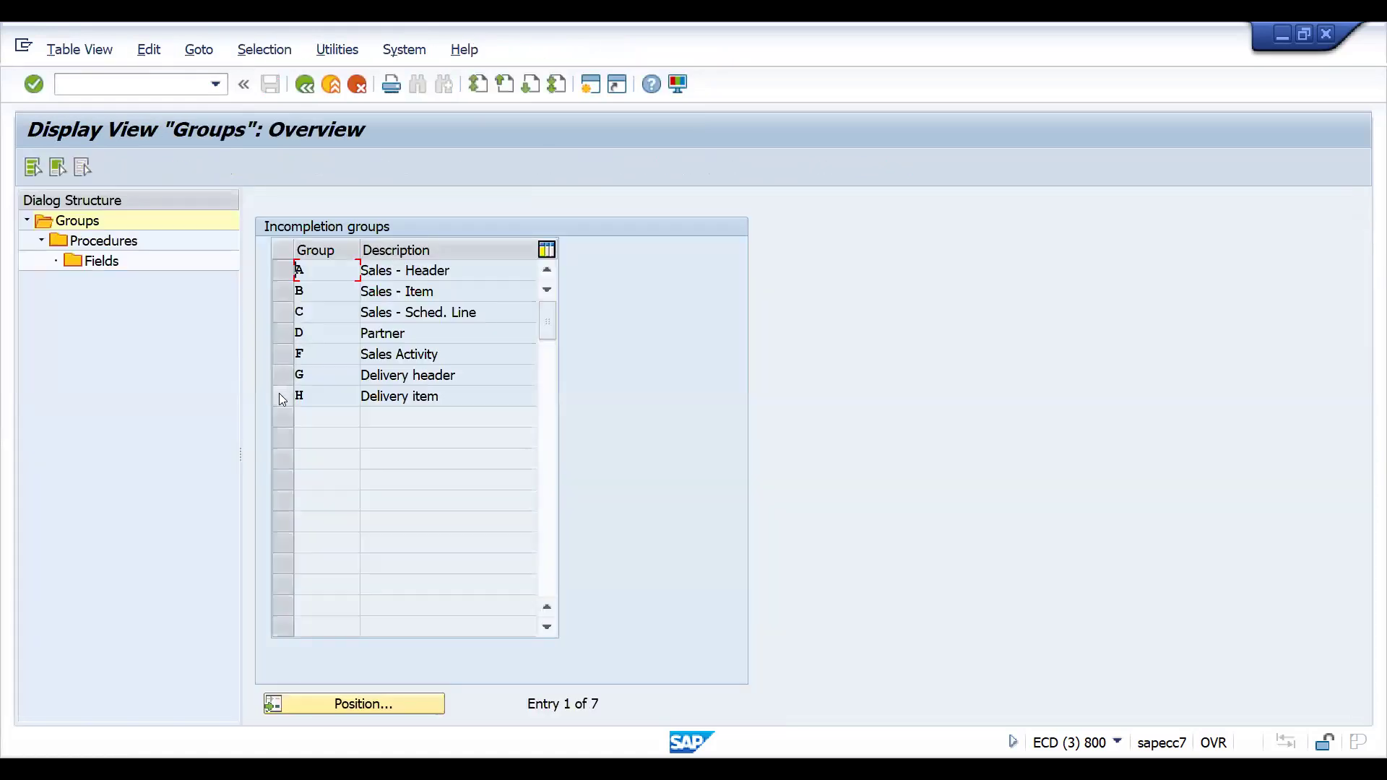
pyautogui.click(281, 396)
pyautogui.click(107, 245)
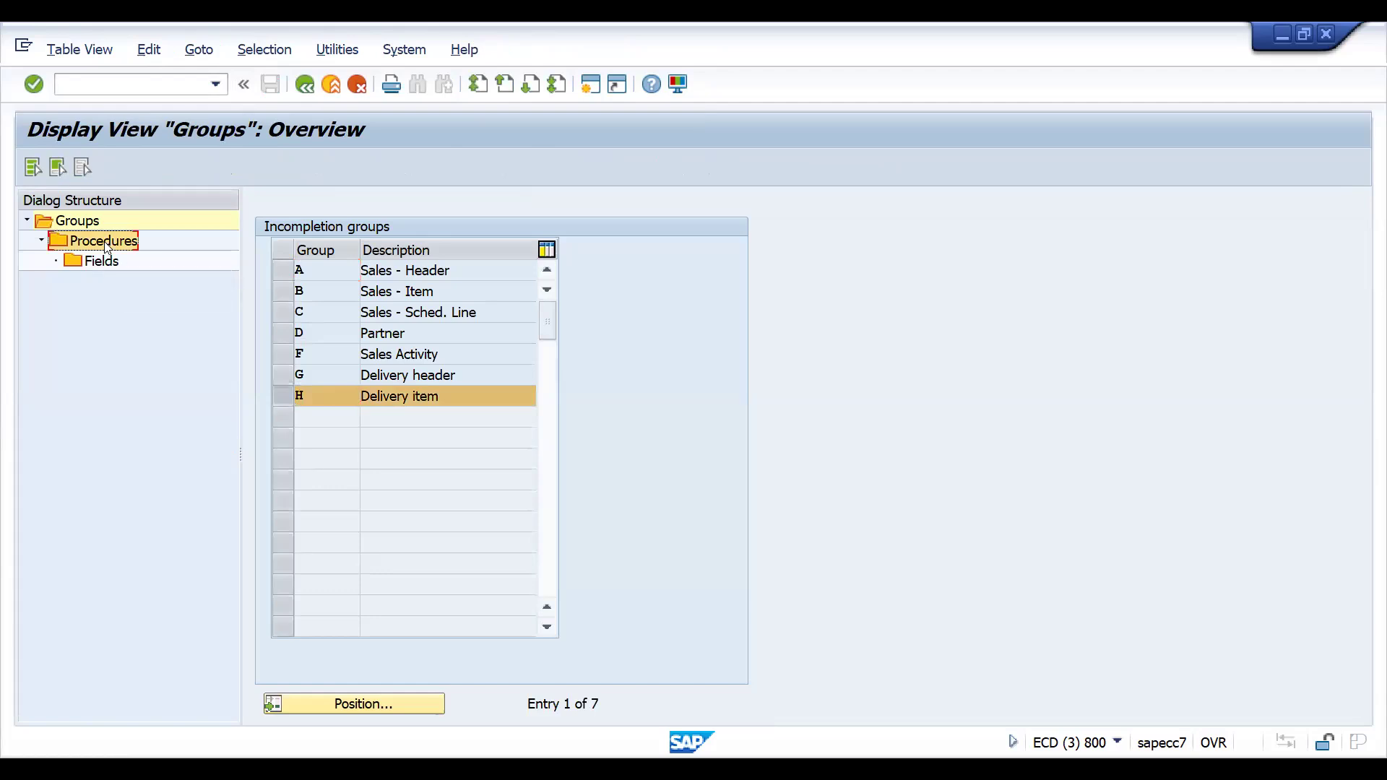
pyautogui.doubleClick(107, 246)
pyautogui.click(259, 302)
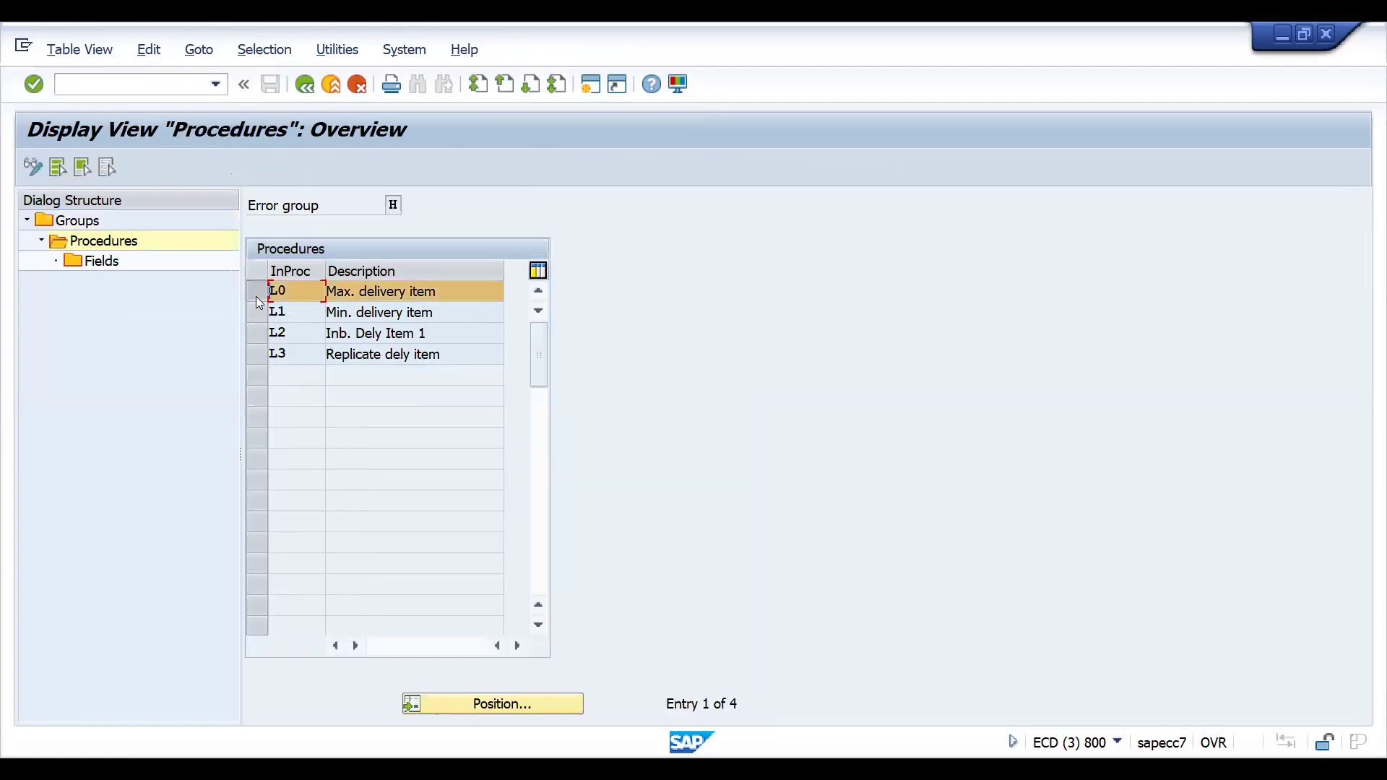
pyautogui.doubleClick(97, 261)
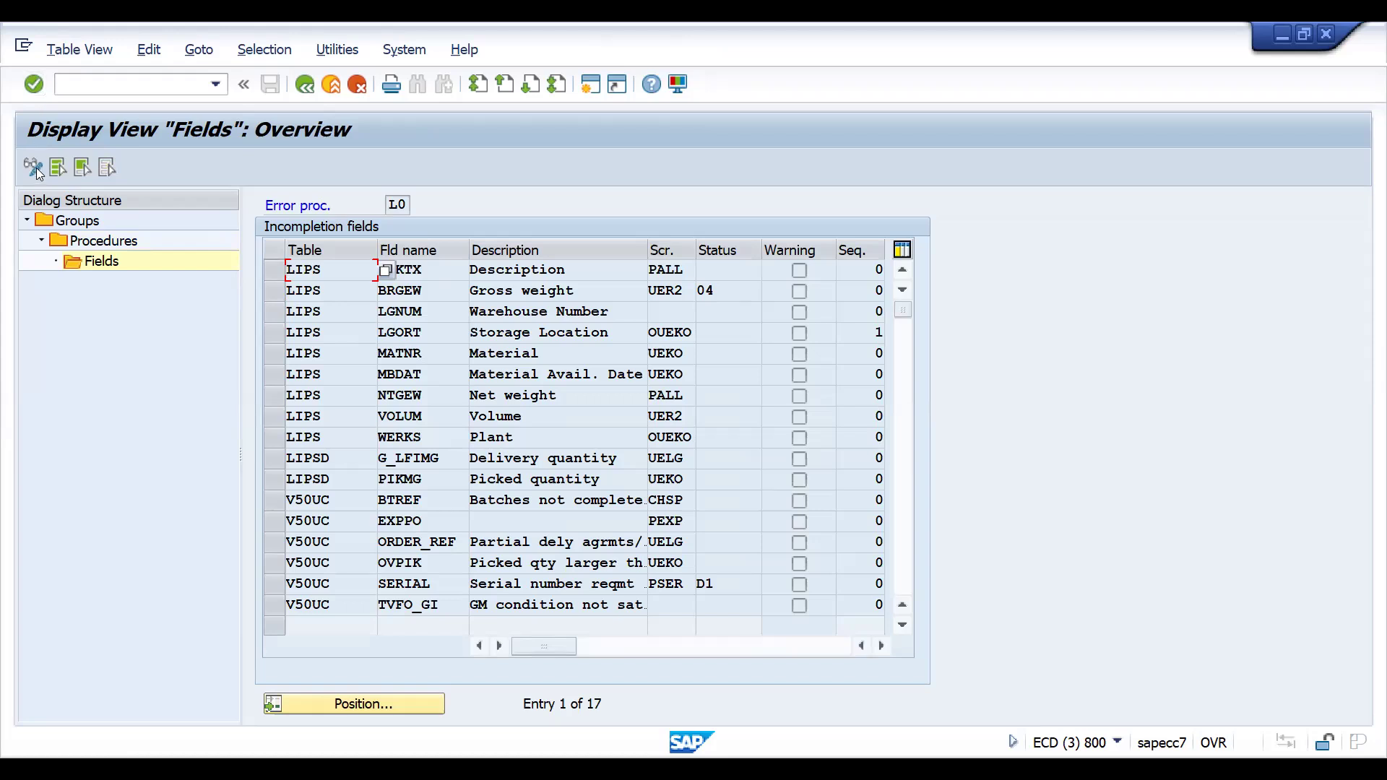
pyautogui.hotkey('ctrl', 'F1')
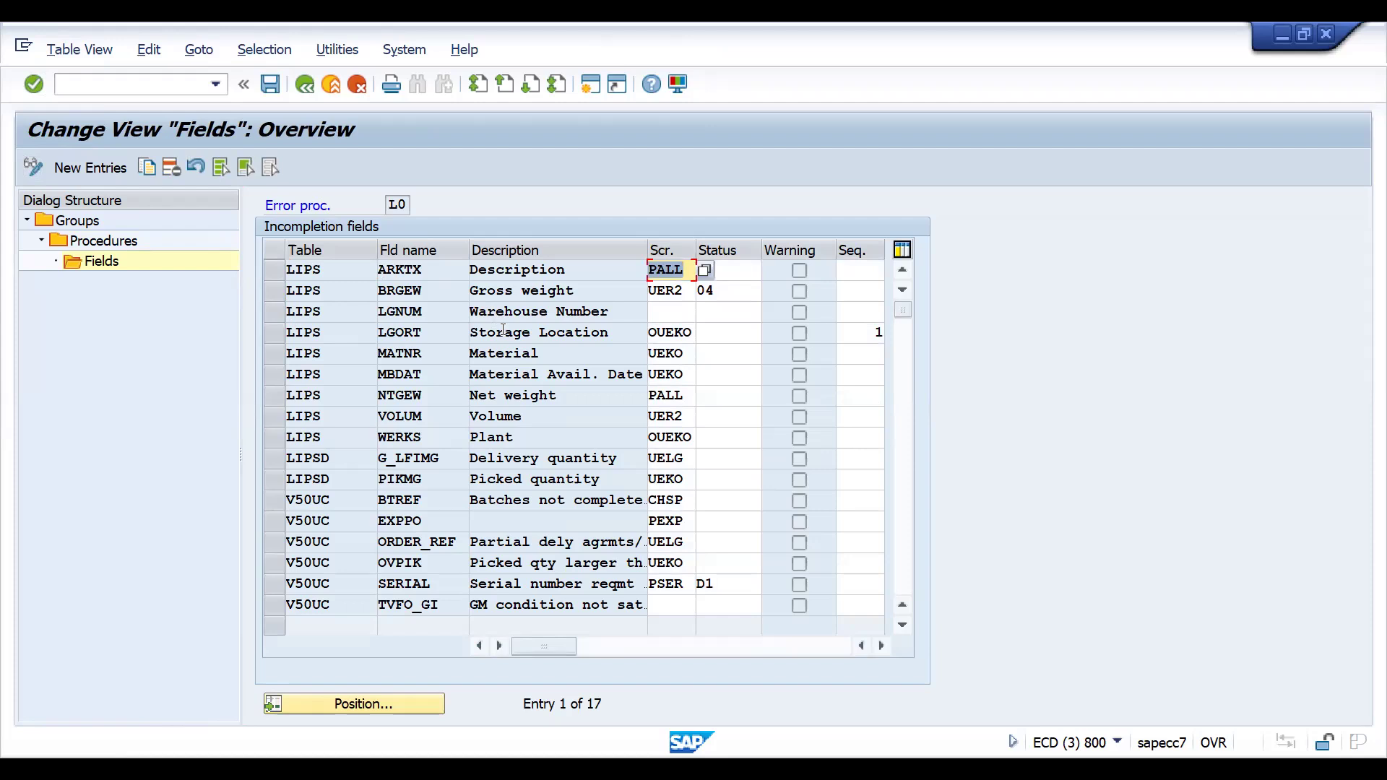
# Delete the Warehouse Number field LGNUM from incompleteness procedure L0.
pyautogui.click(278, 415)
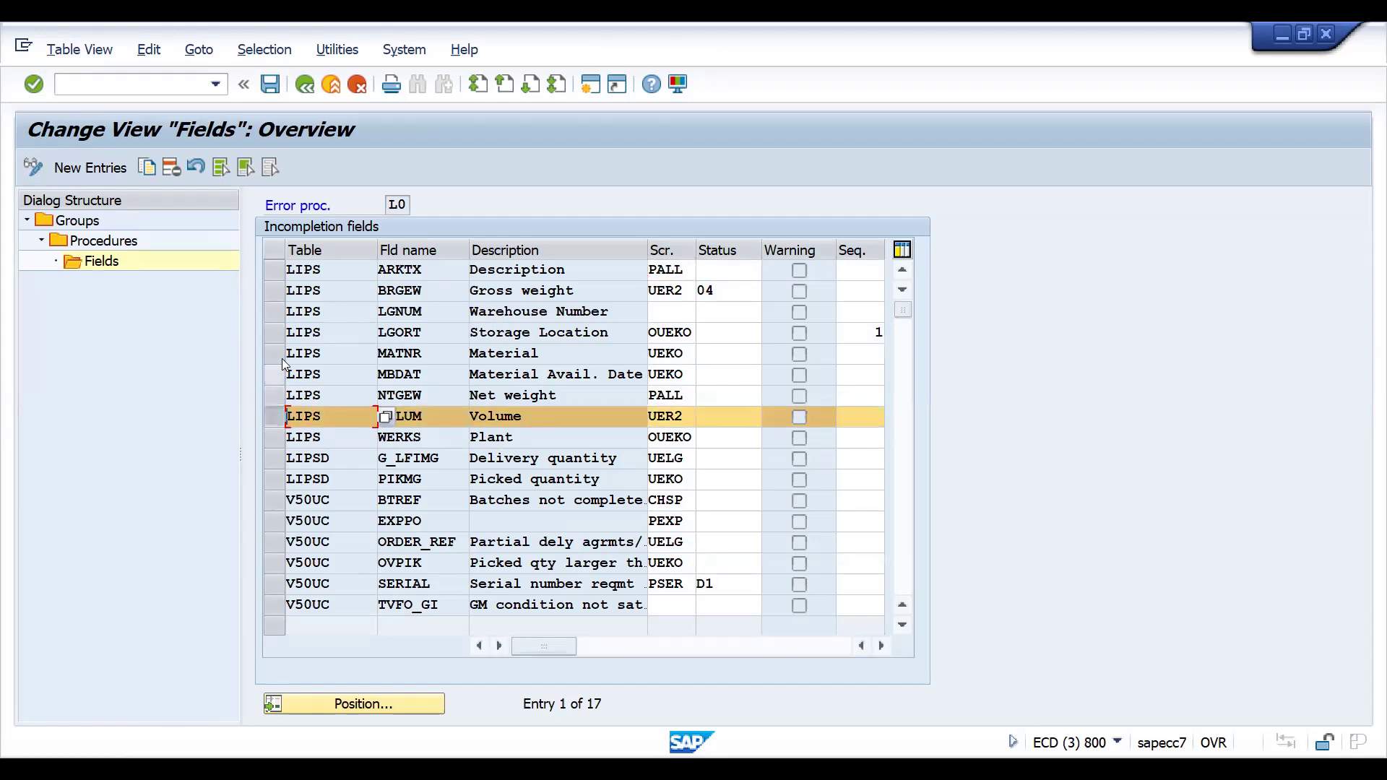
pyautogui.click(282, 318)
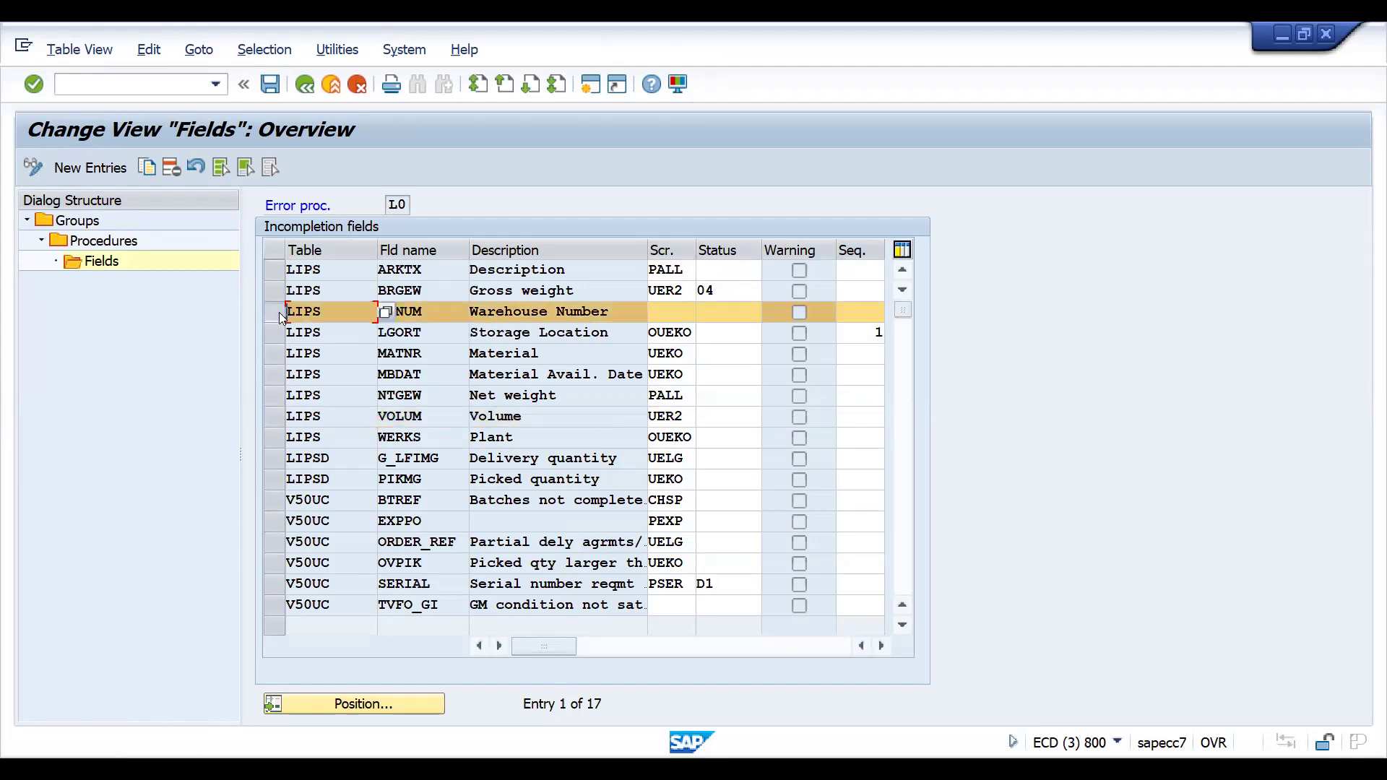
pyautogui.click(172, 167)
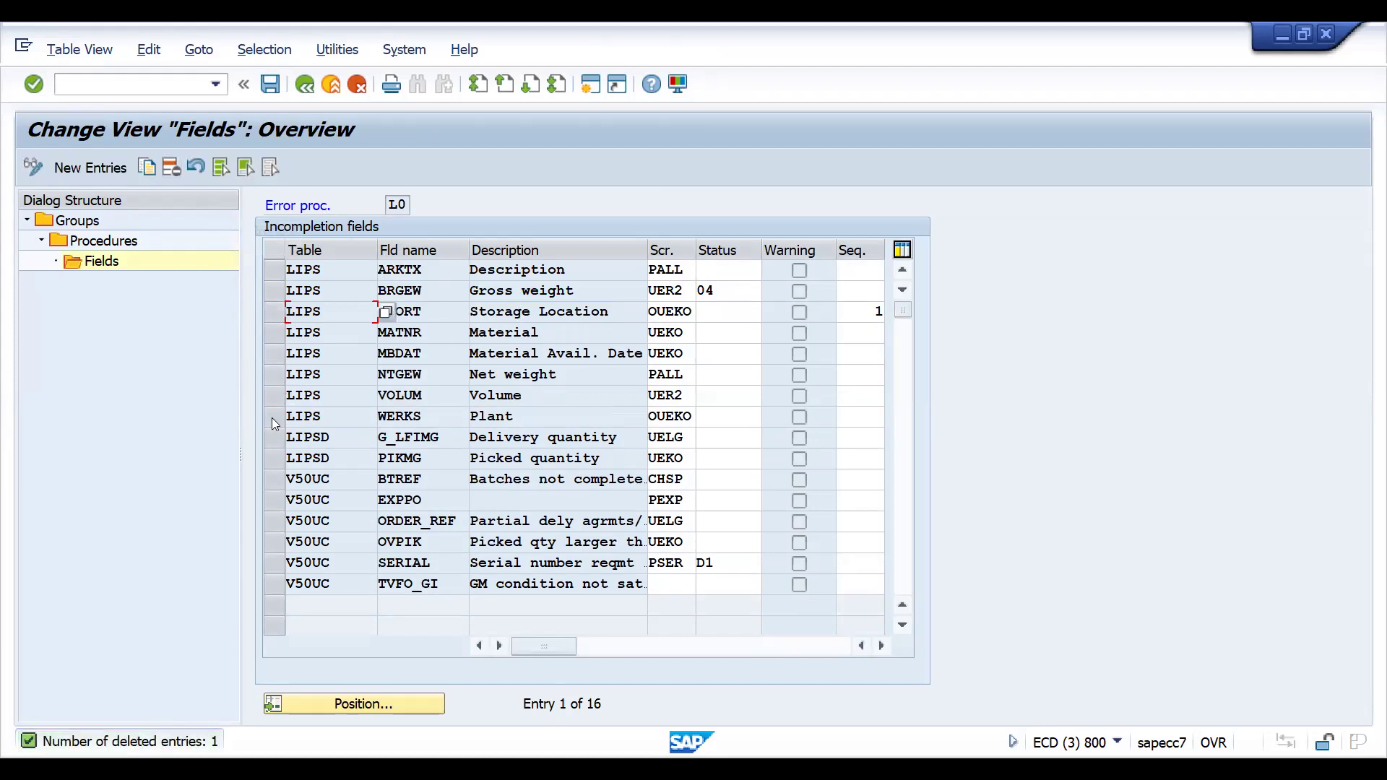
# Delete the Volume field VOLUM from procedure L0 and save the procedure's changes.
pyautogui.click(276, 396)
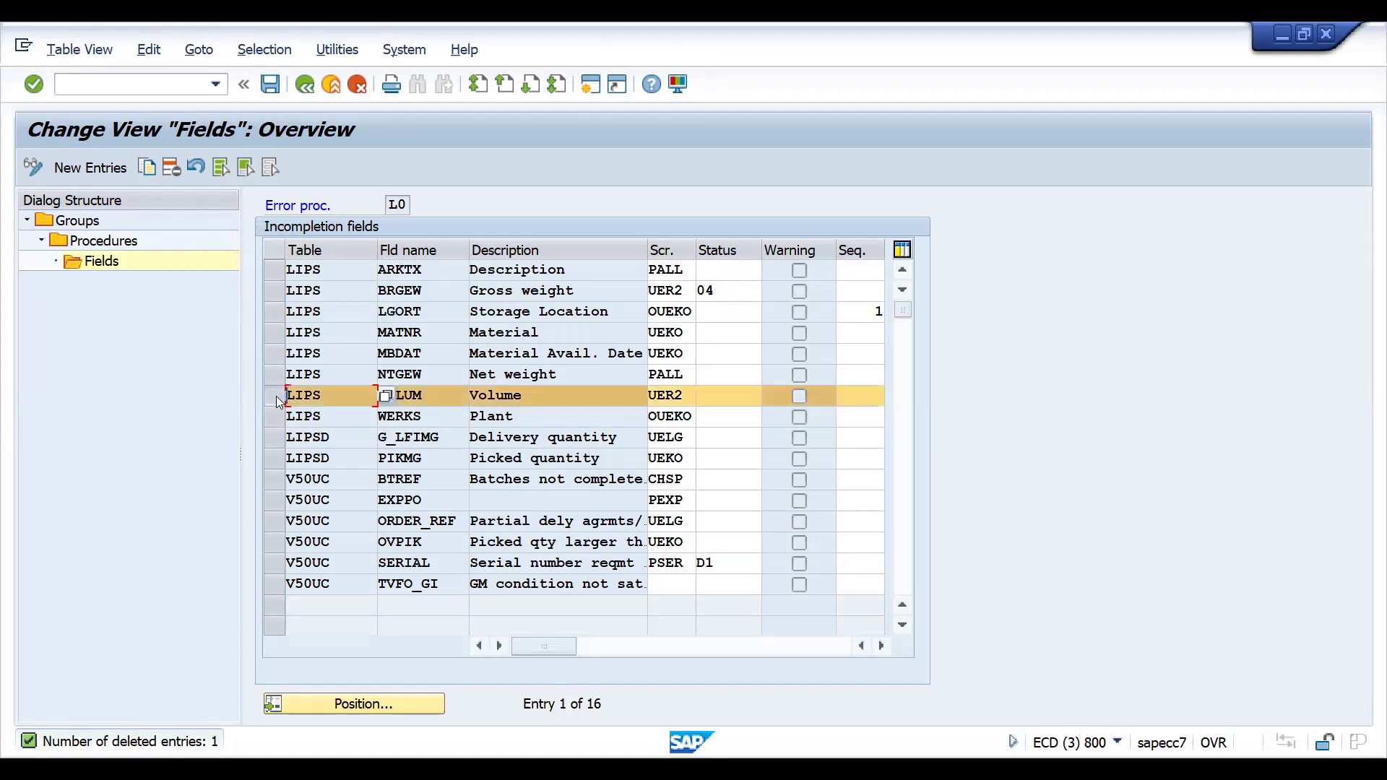
pyautogui.click(166, 169)
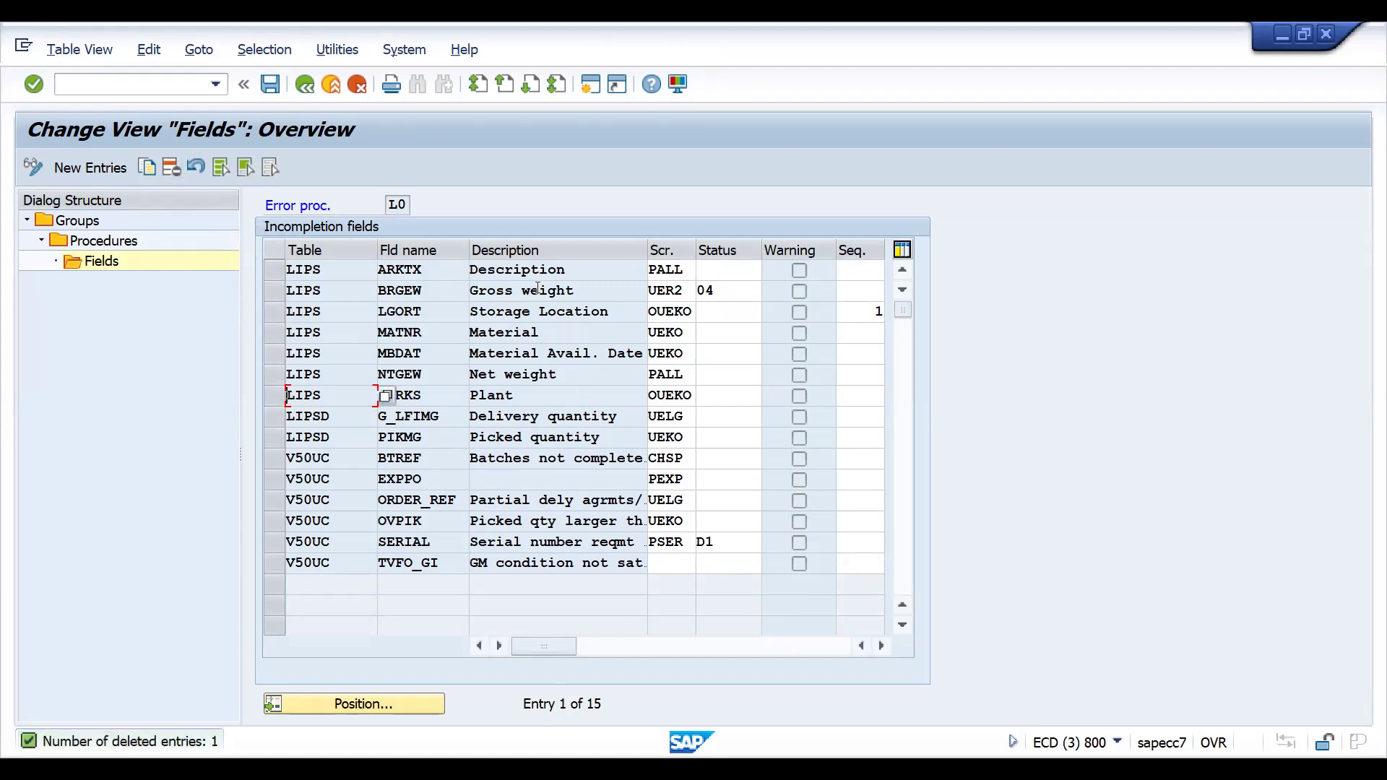
pyautogui.click(271, 84)
pyautogui.press('Return')
# Start transaction VA01 for order type ZOR1 in sales area ZH01/H1/HH, enter the sold-to party and accept the proposed partners.
pyautogui.click(133, 86)
pyautogui.write('/nva01')
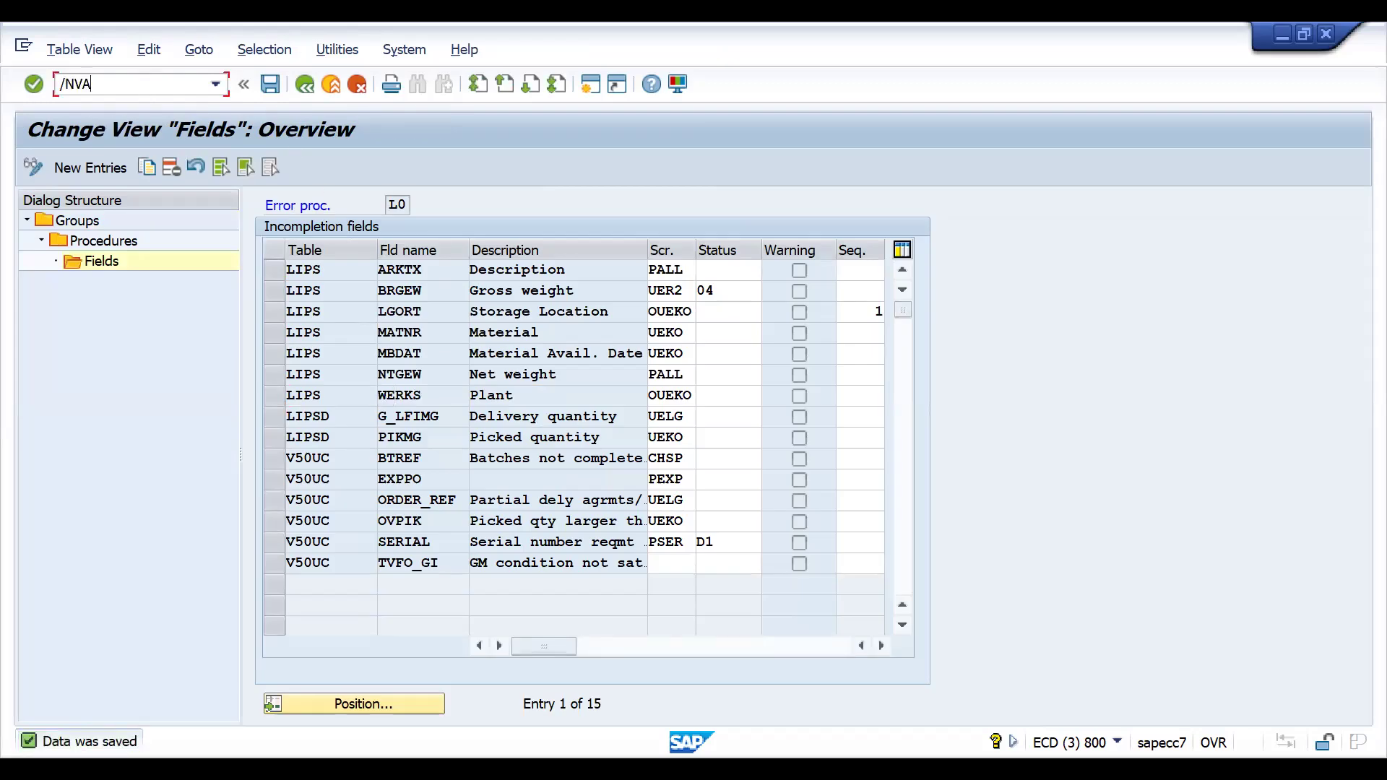
pyautogui.press('Return')
pyautogui.press('Return')
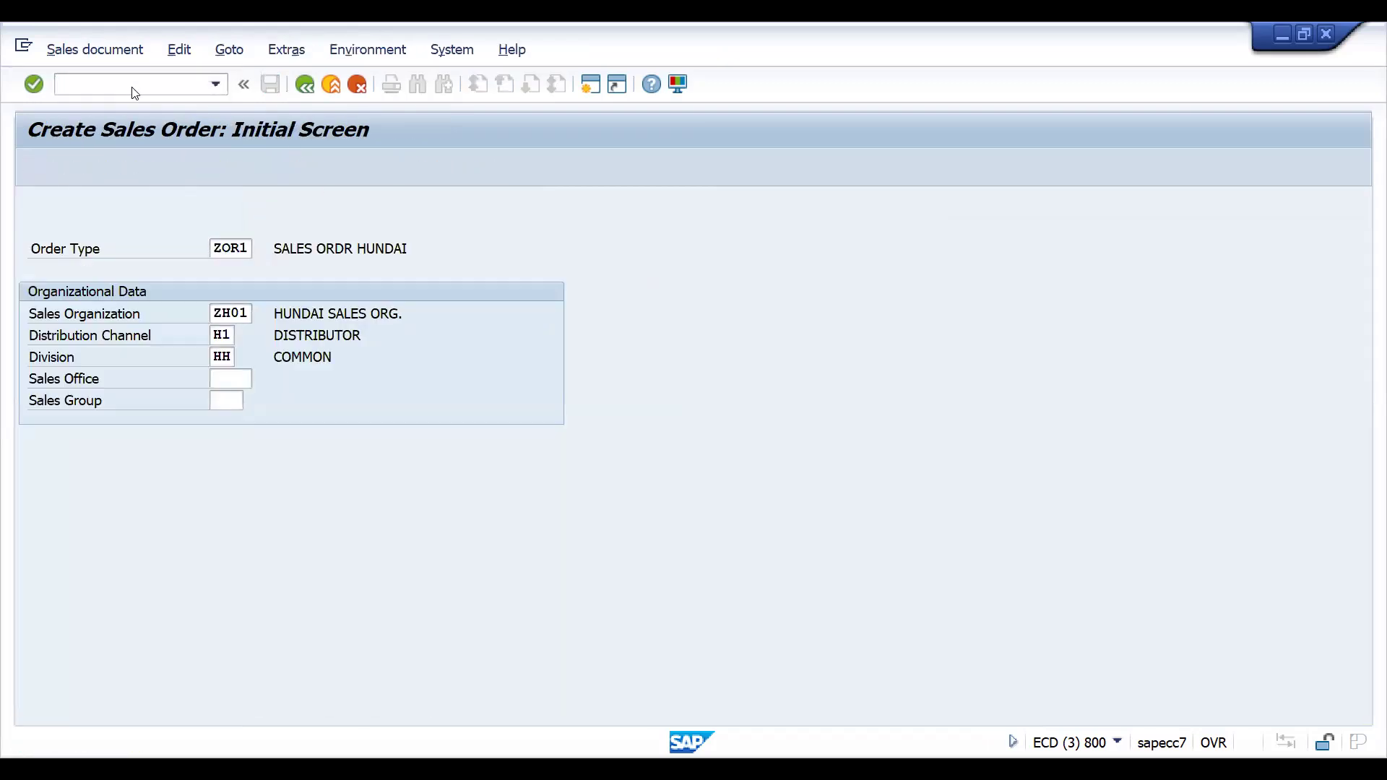
pyautogui.press('Return')
pyautogui.press('Return')
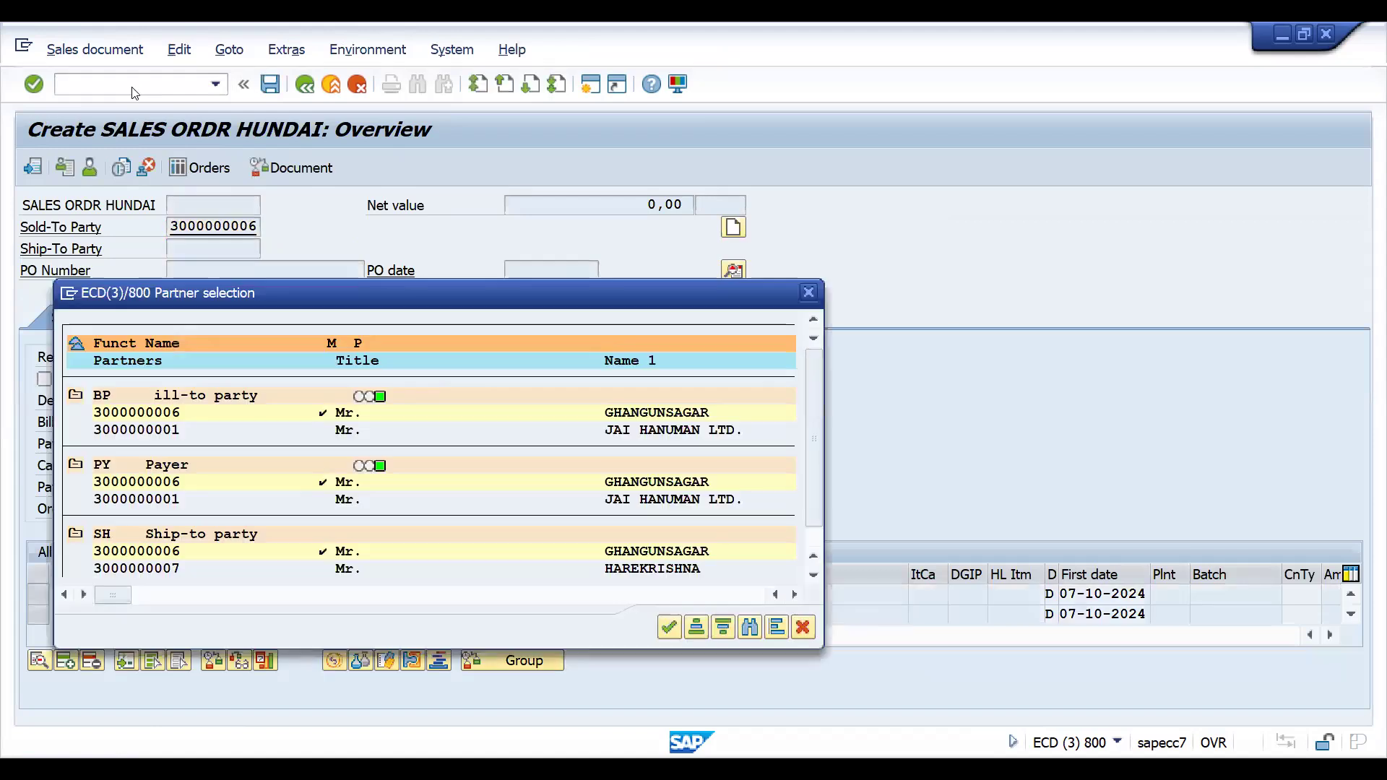
pyautogui.press('Return')
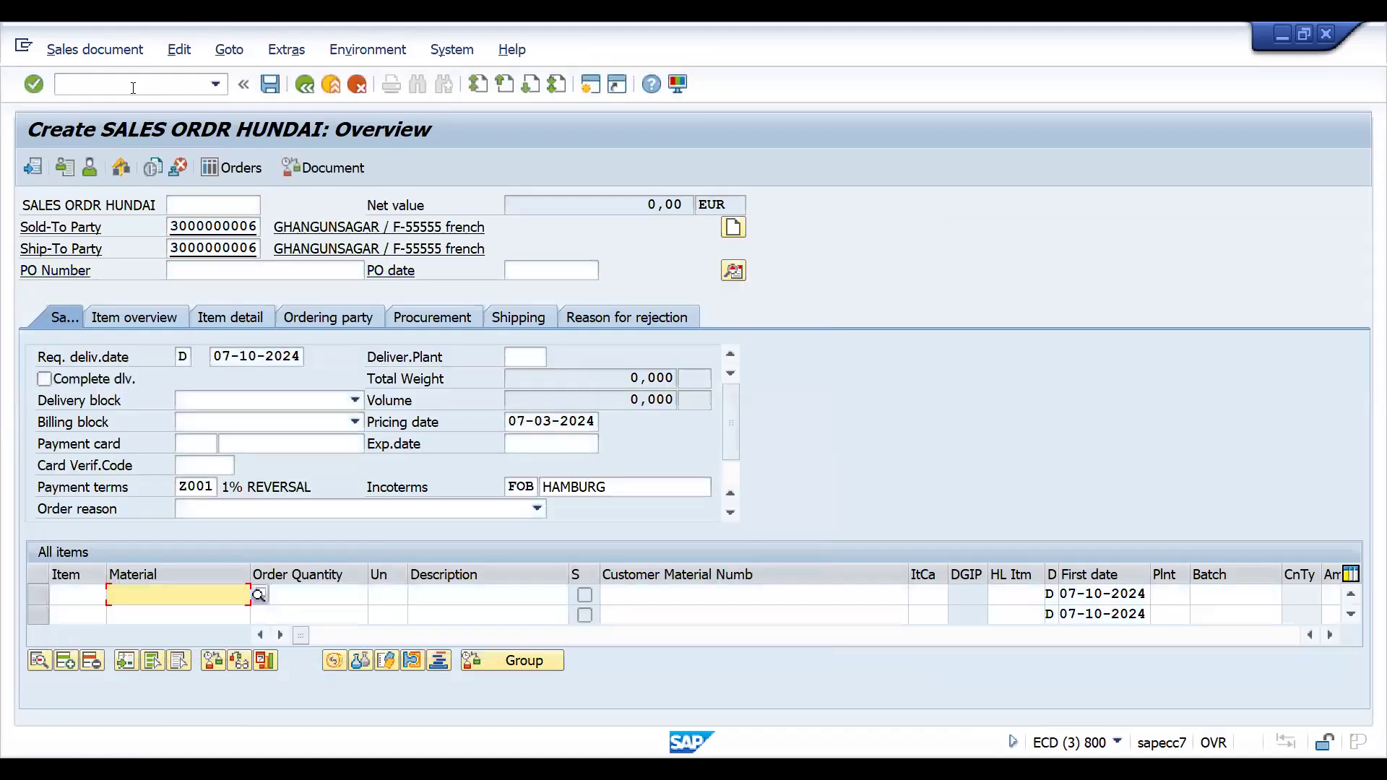
# Enter material 50065771 with order quantity 2 as the first item of the sales order.
pyautogui.press('Return')
pyautogui.write('2')
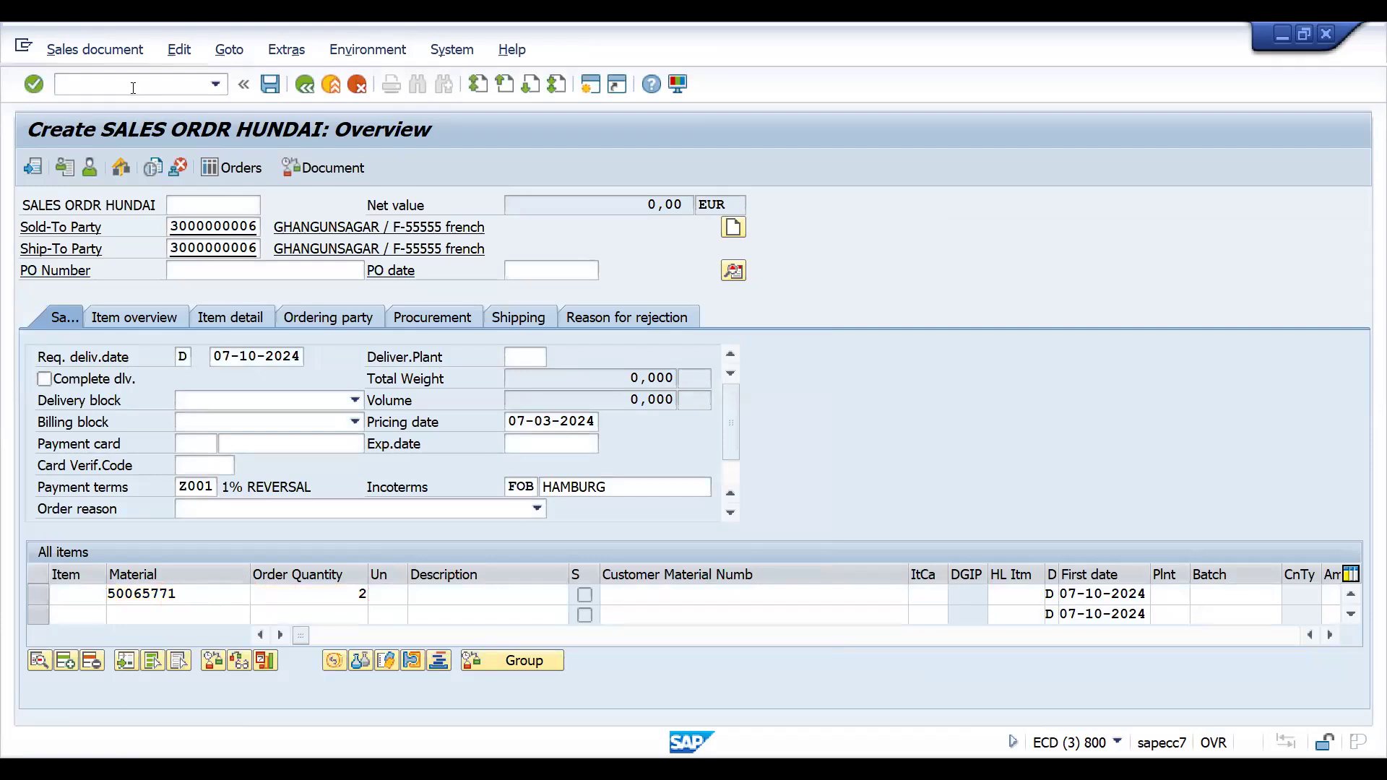
pyautogui.press('Return')
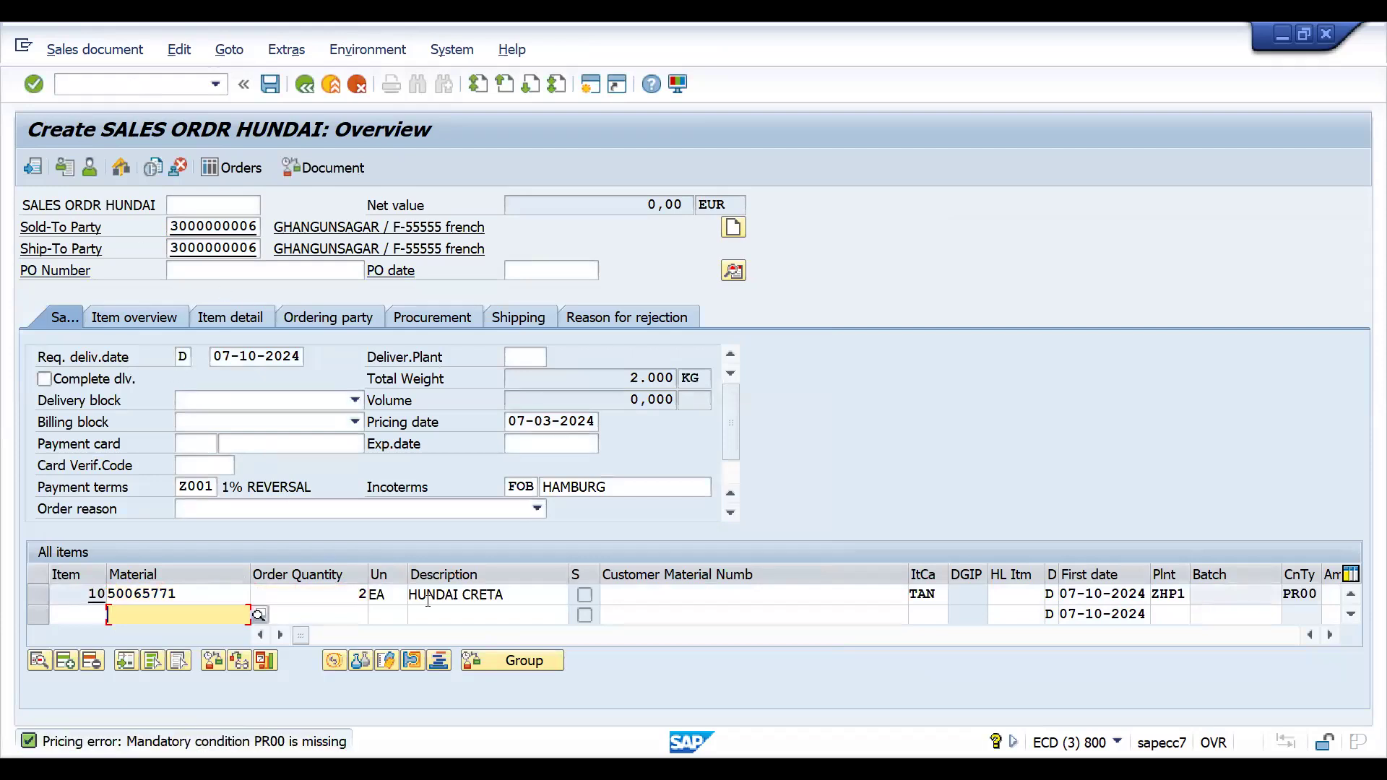
# Try to set the PR00 price of the HUNDAI CRETA item to 200 EUR in its pricing conditions.
pyautogui.doubleClick(427, 595)
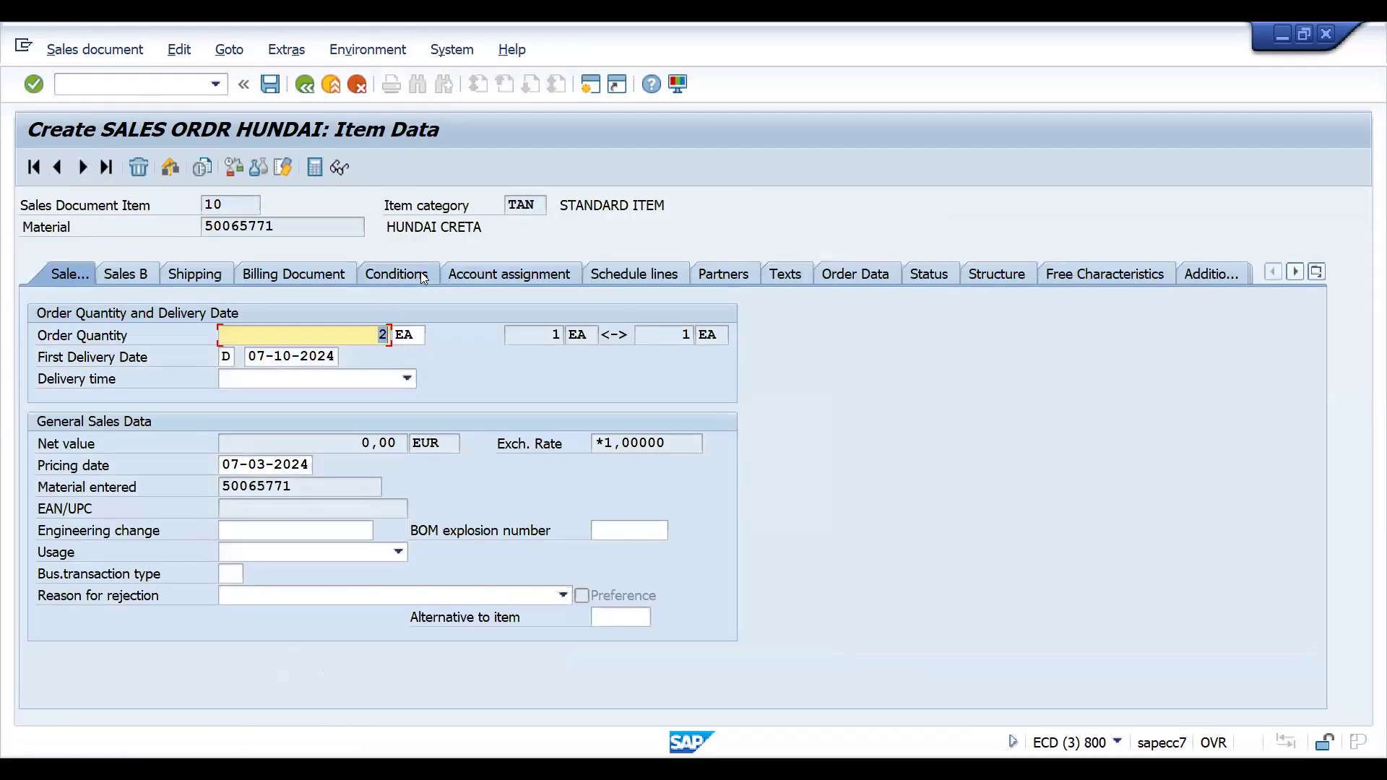
pyautogui.click(424, 279)
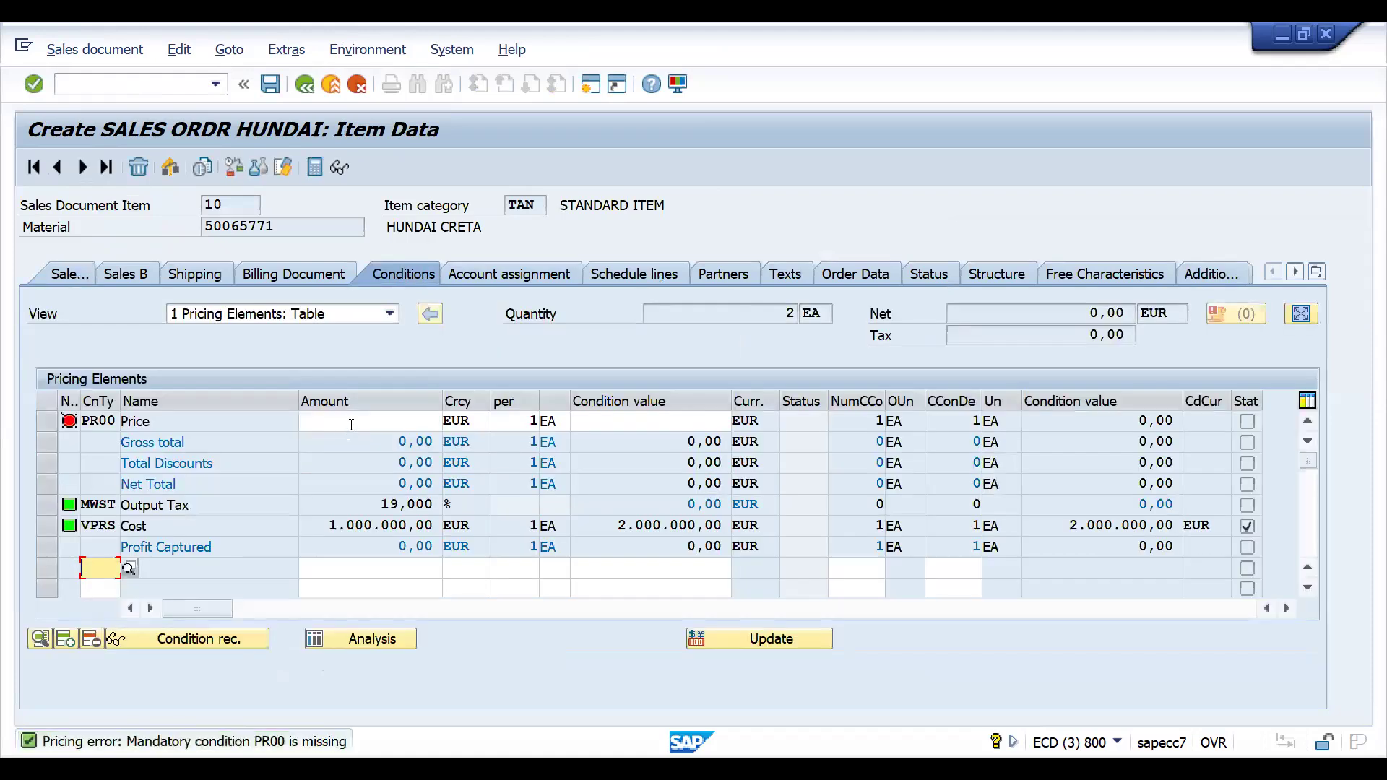
pyautogui.click(351, 425)
pyautogui.press('Down')
pyautogui.press('Return')
pyautogui.press('Tab')
pyautogui.press('Tab')
pyautogui.press('Down')
pyautogui.press('Return')
pyautogui.press('Return')
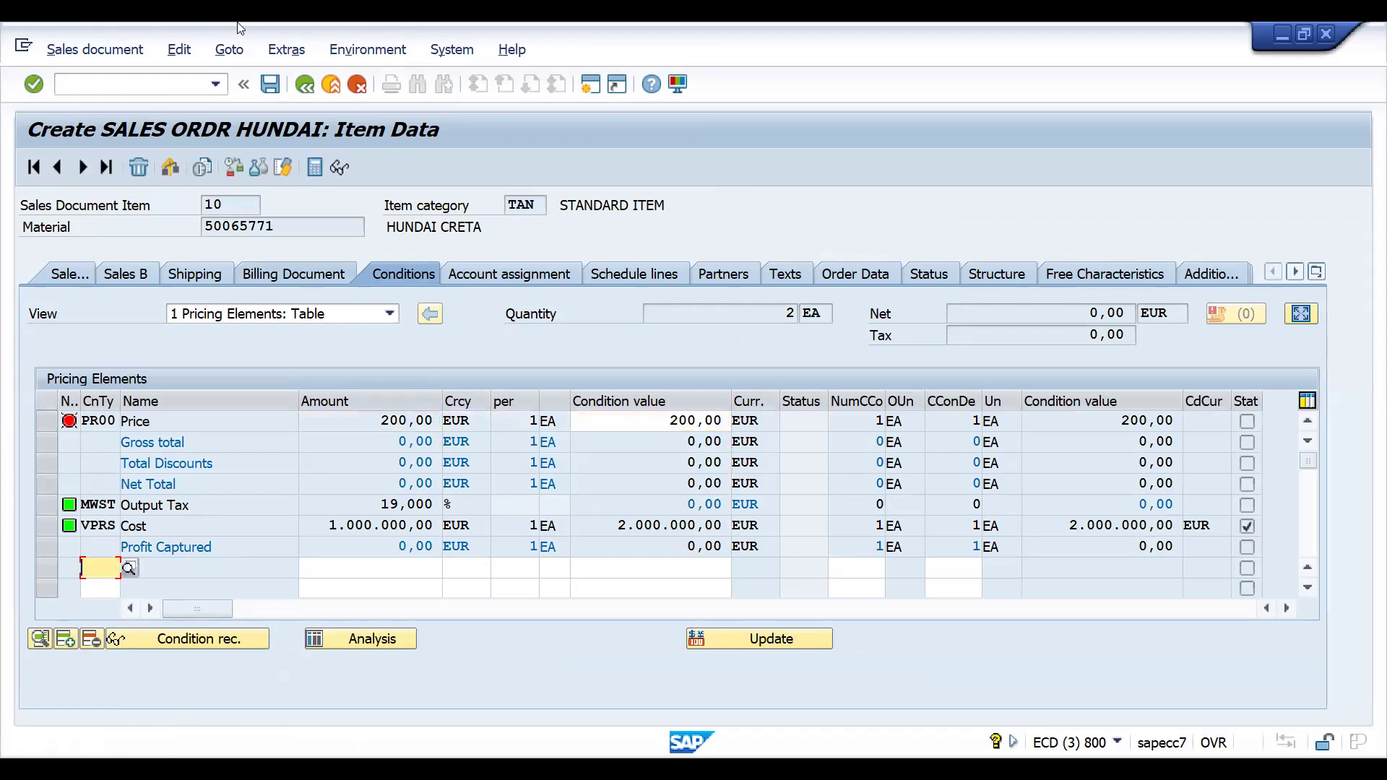
# Try to save the order, inspect the PR00 price condition's details and return to the item's pricing elements.
pyautogui.click(270, 87)
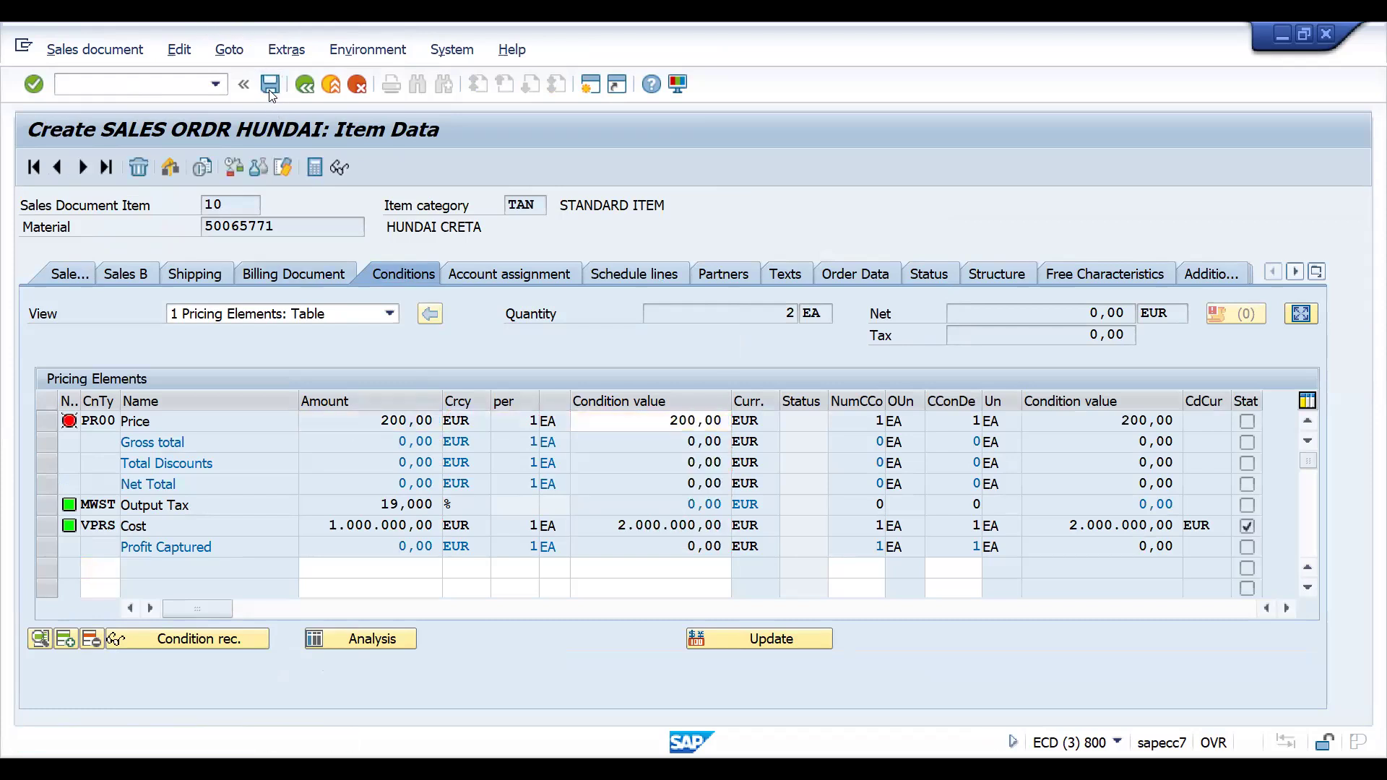
pyautogui.click(667, 435)
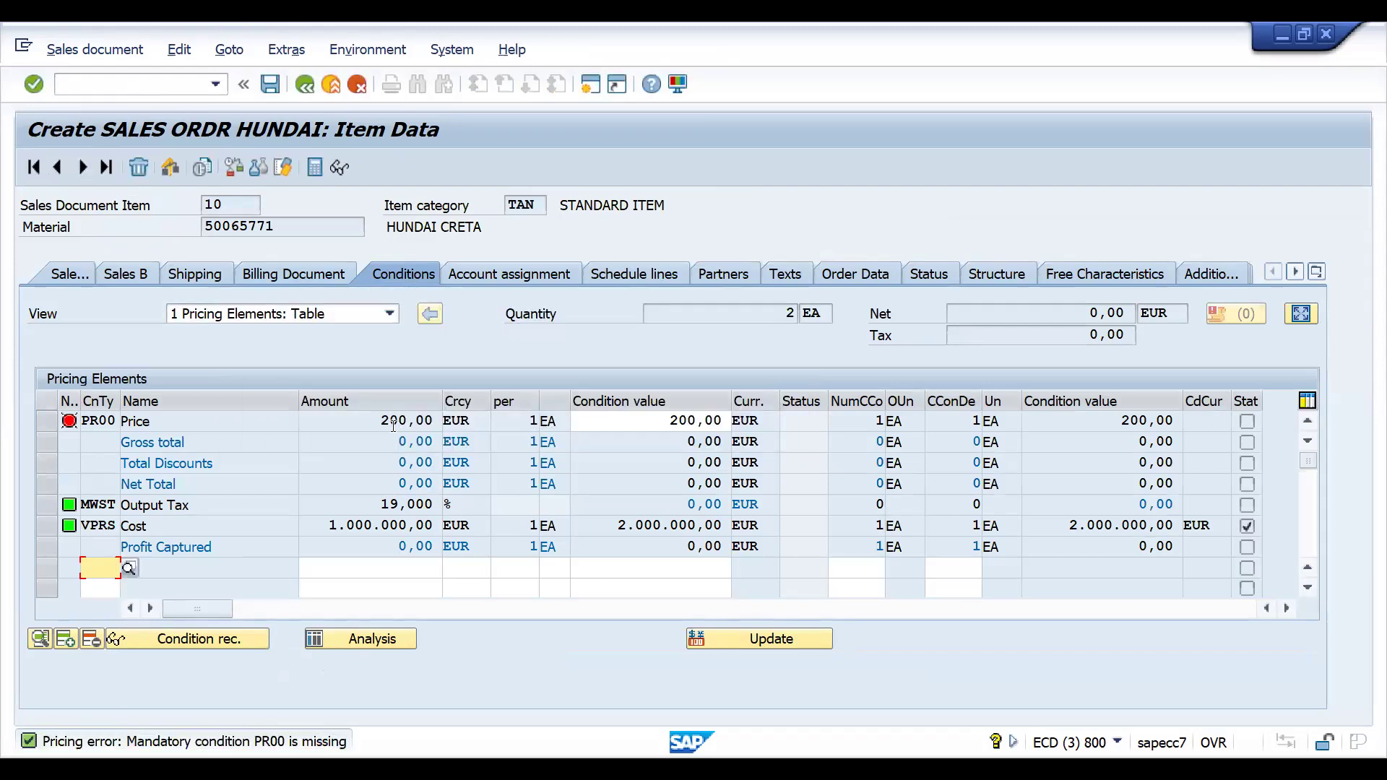
pyautogui.doubleClick(394, 424)
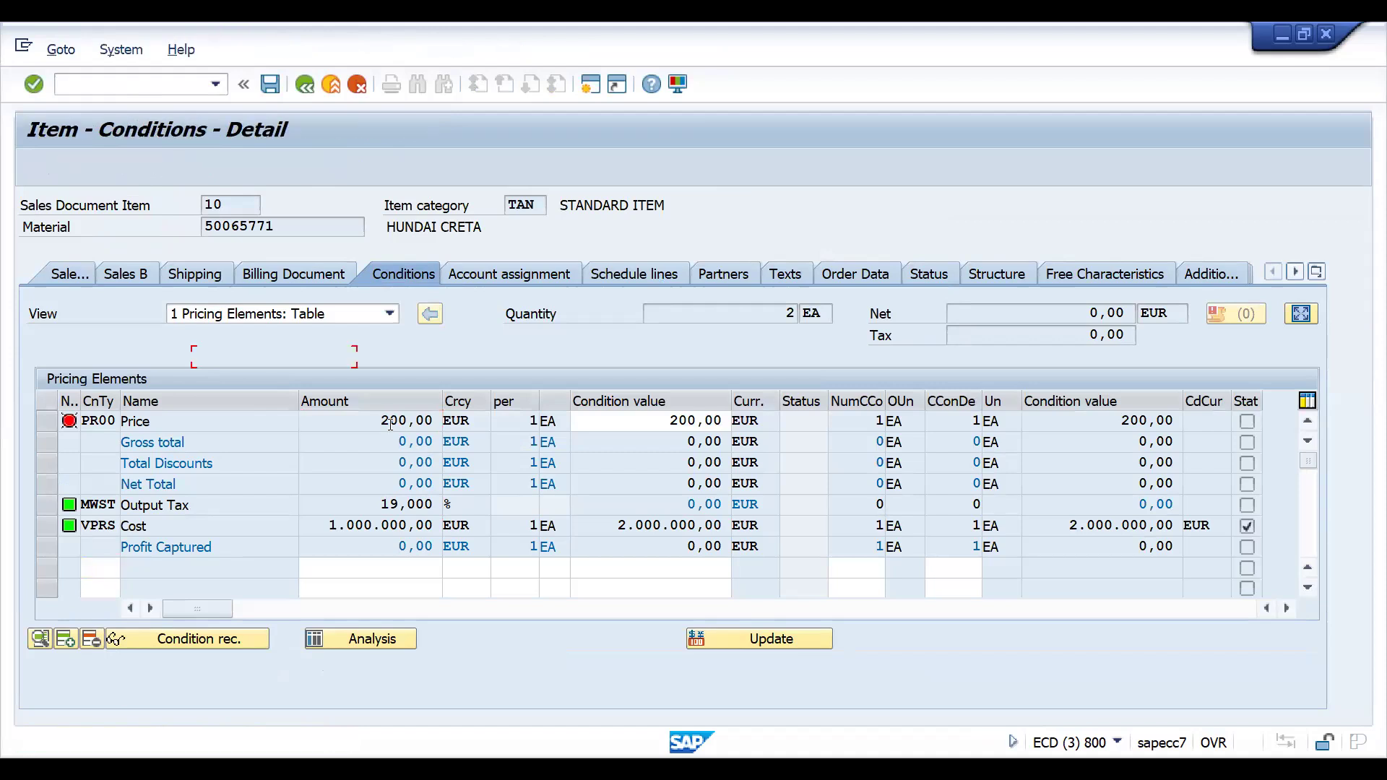
pyautogui.click(305, 84)
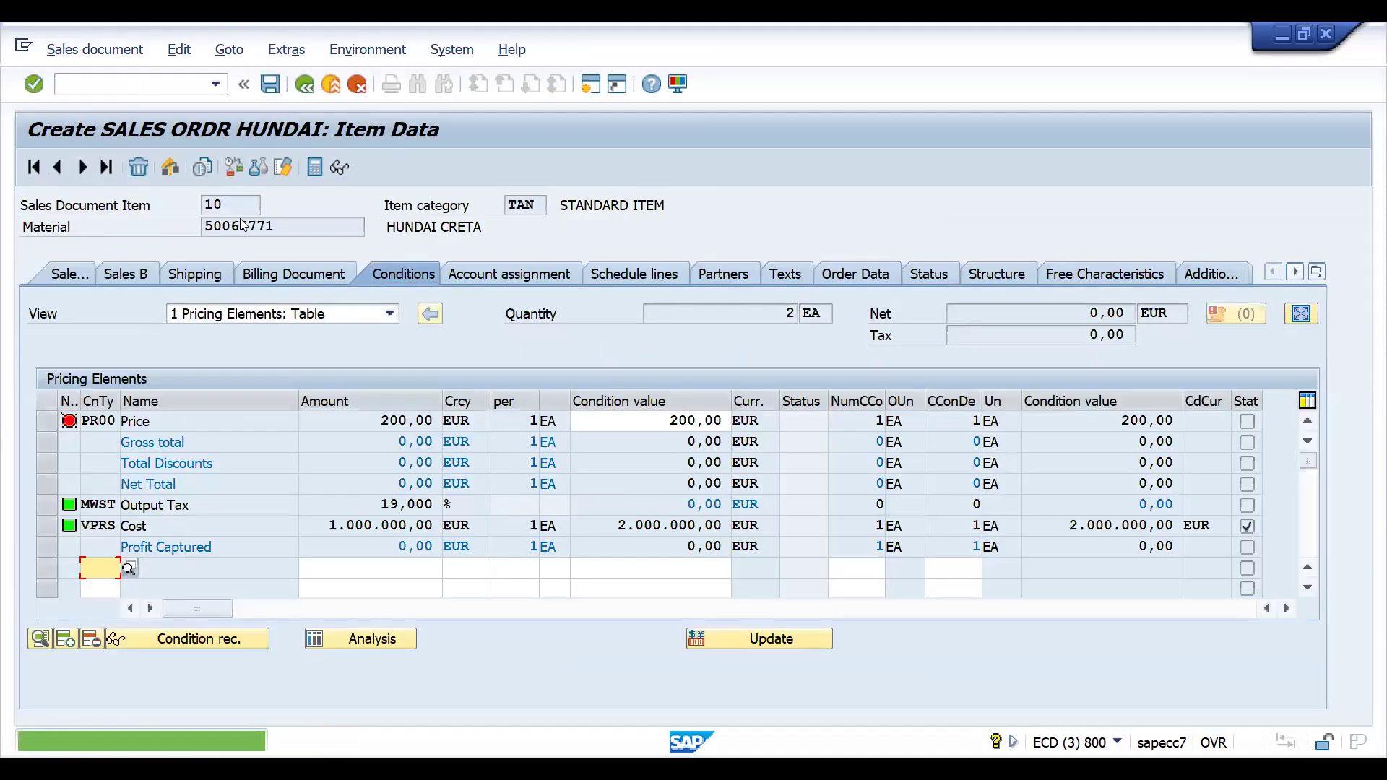
# Start transaction VK12 for condition type PR00 and list the price records for the key combination Material with release status.
pyautogui.click(88, 85)
pyautogui.write('/N')
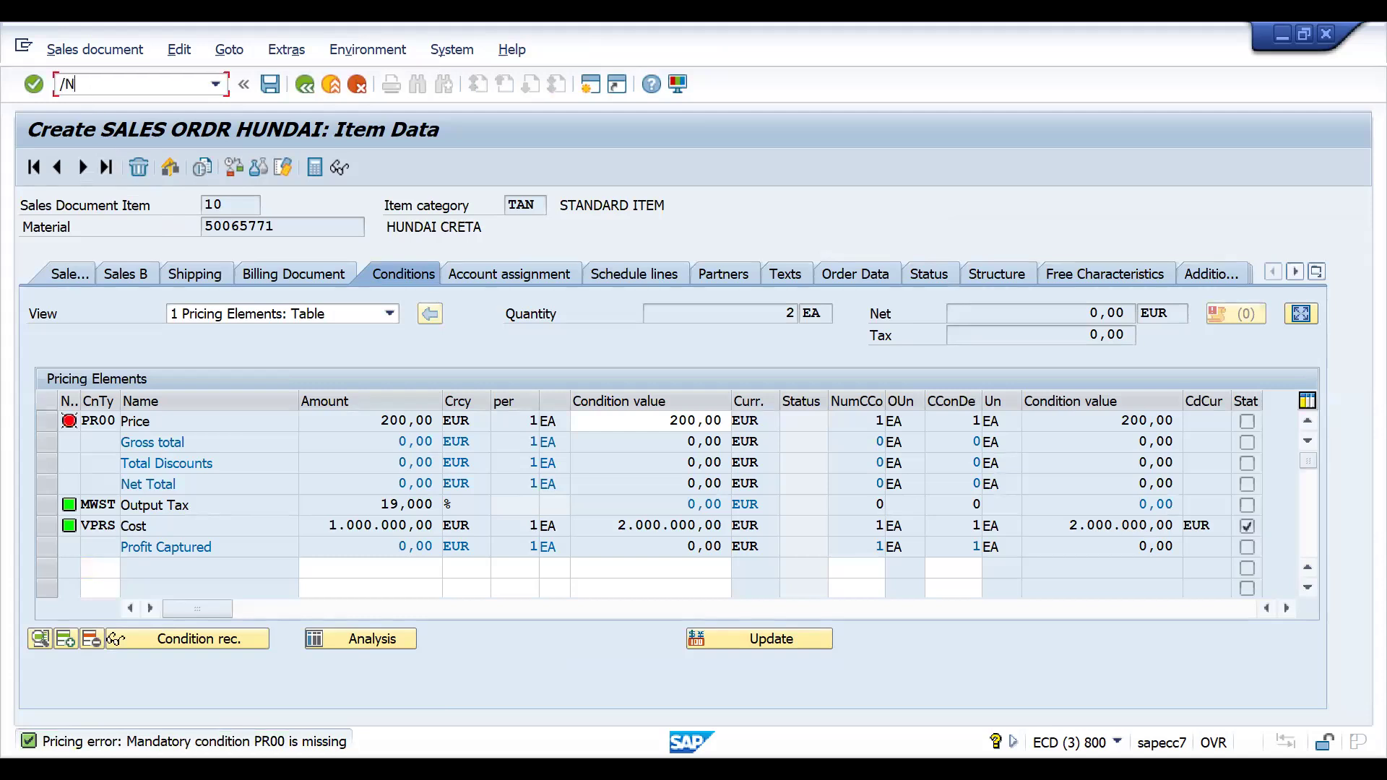
pyautogui.write('VK12')
pyautogui.press('Return')
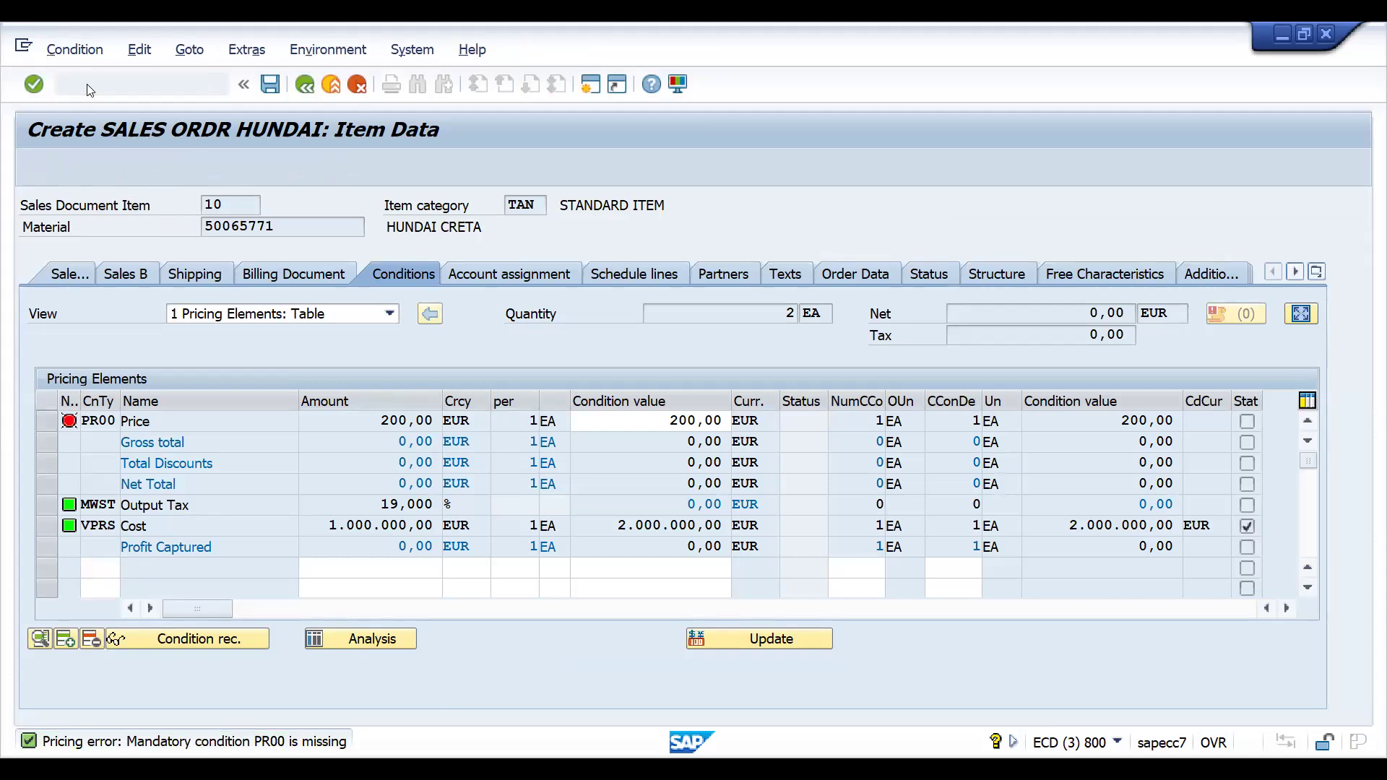
pyautogui.write('PR00')
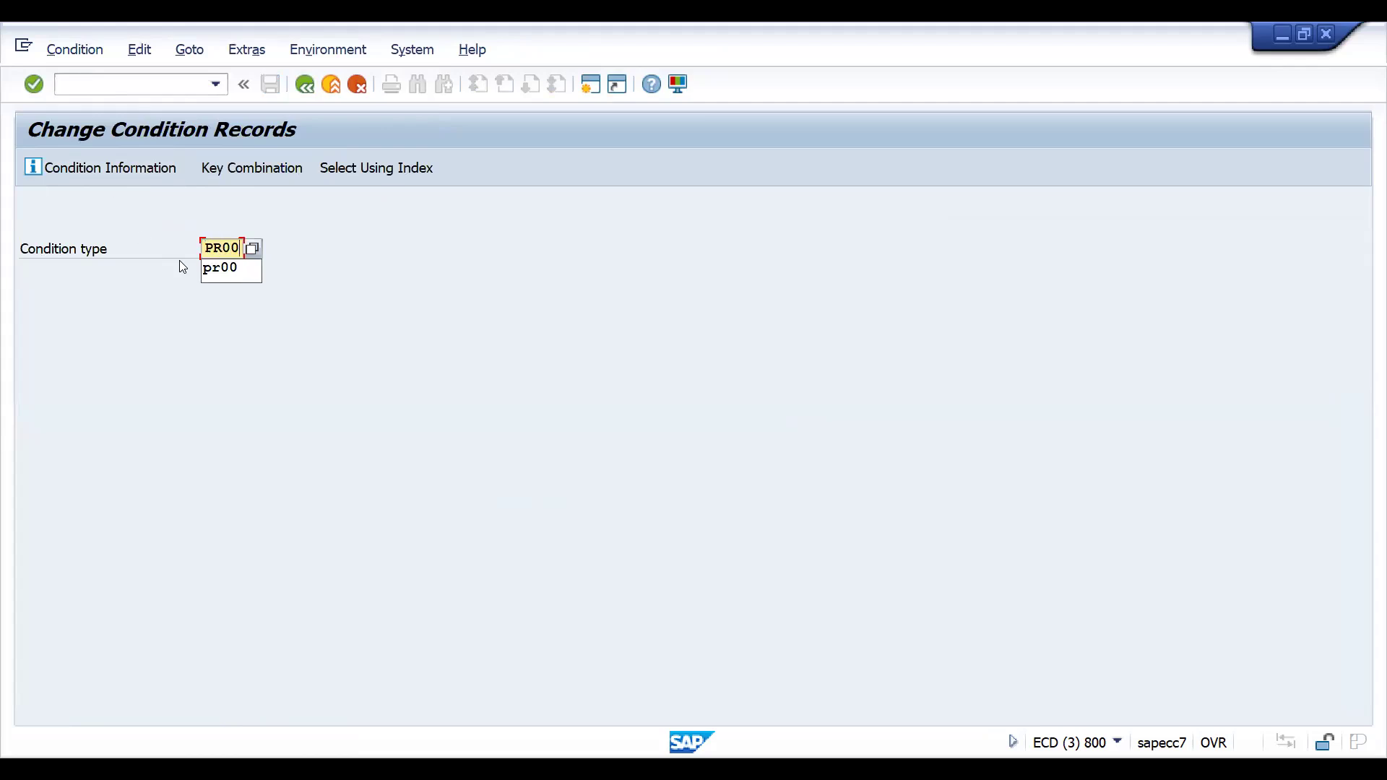
pyautogui.press('Return')
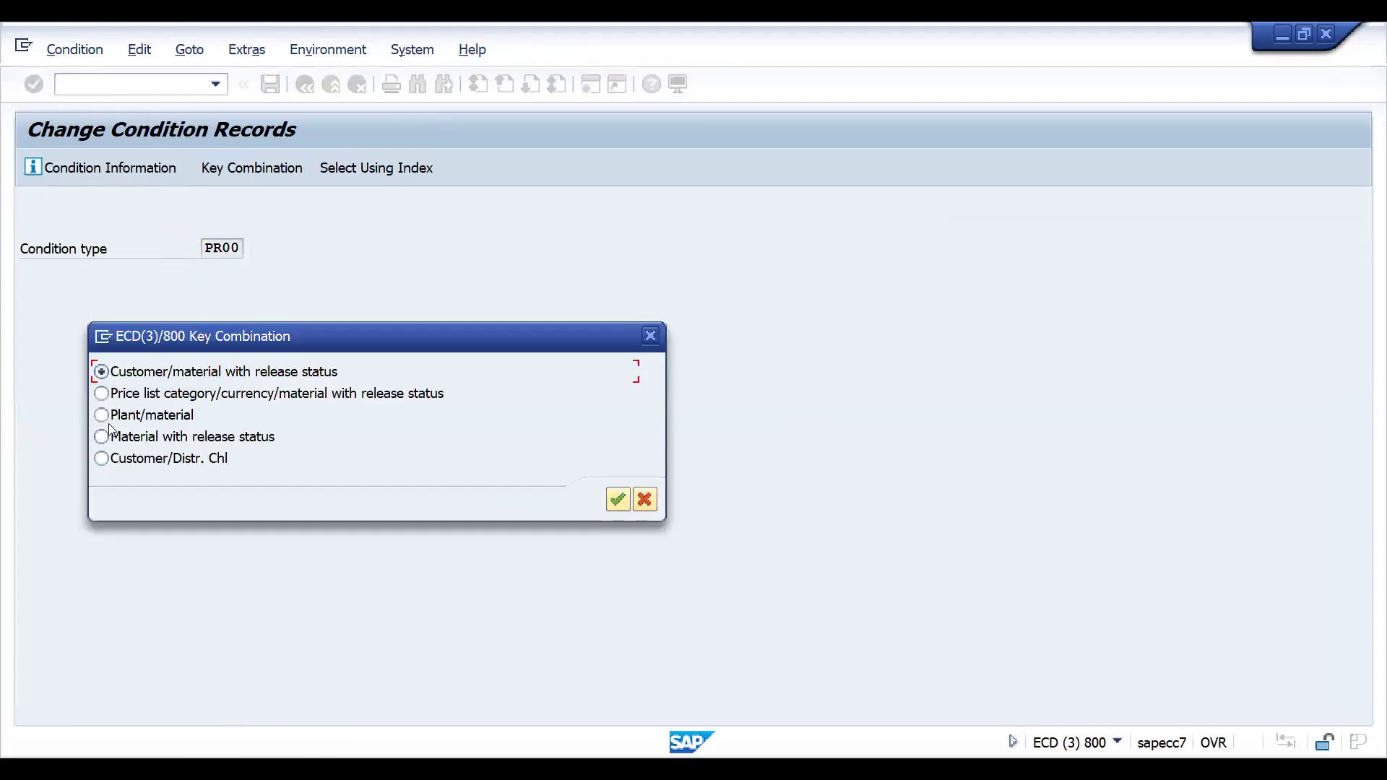
pyautogui.click(102, 437)
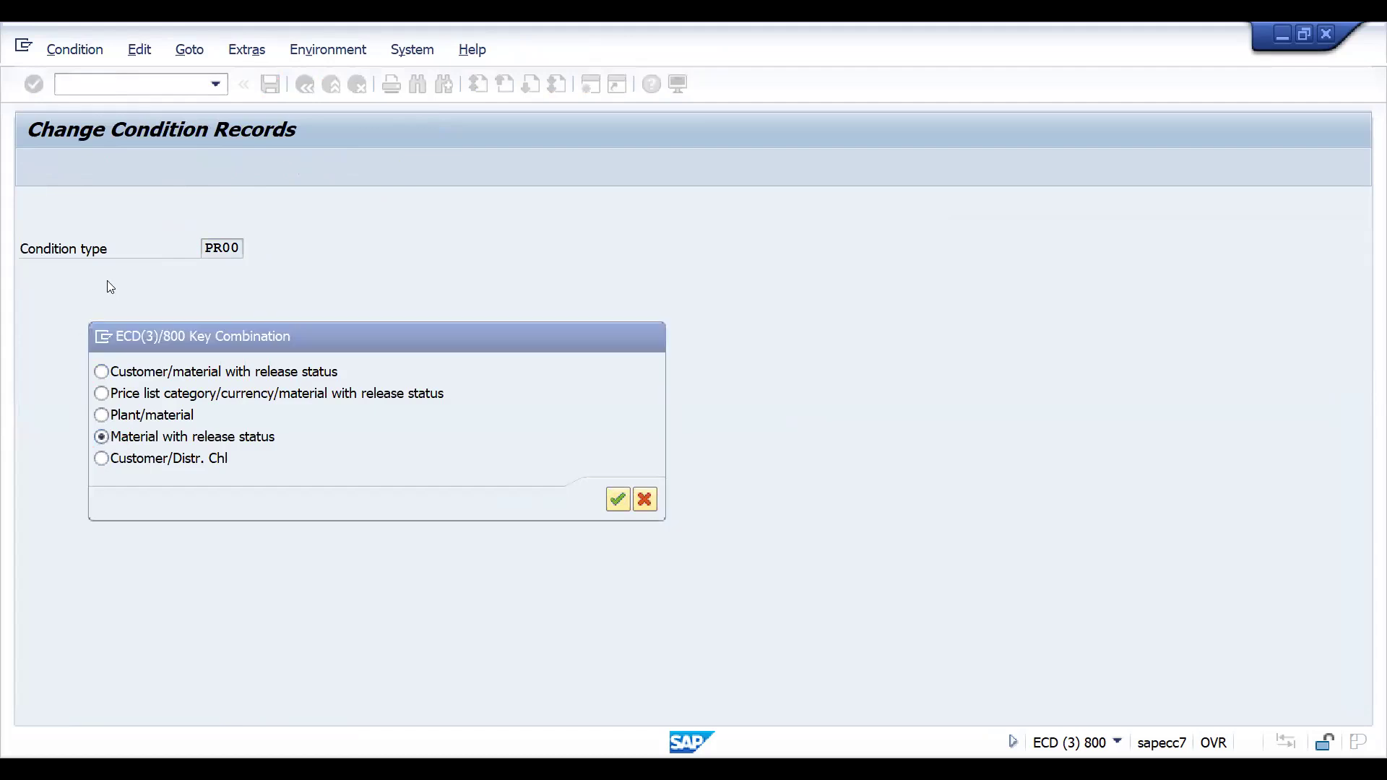
pyautogui.press('Return')
pyautogui.click(33, 172)
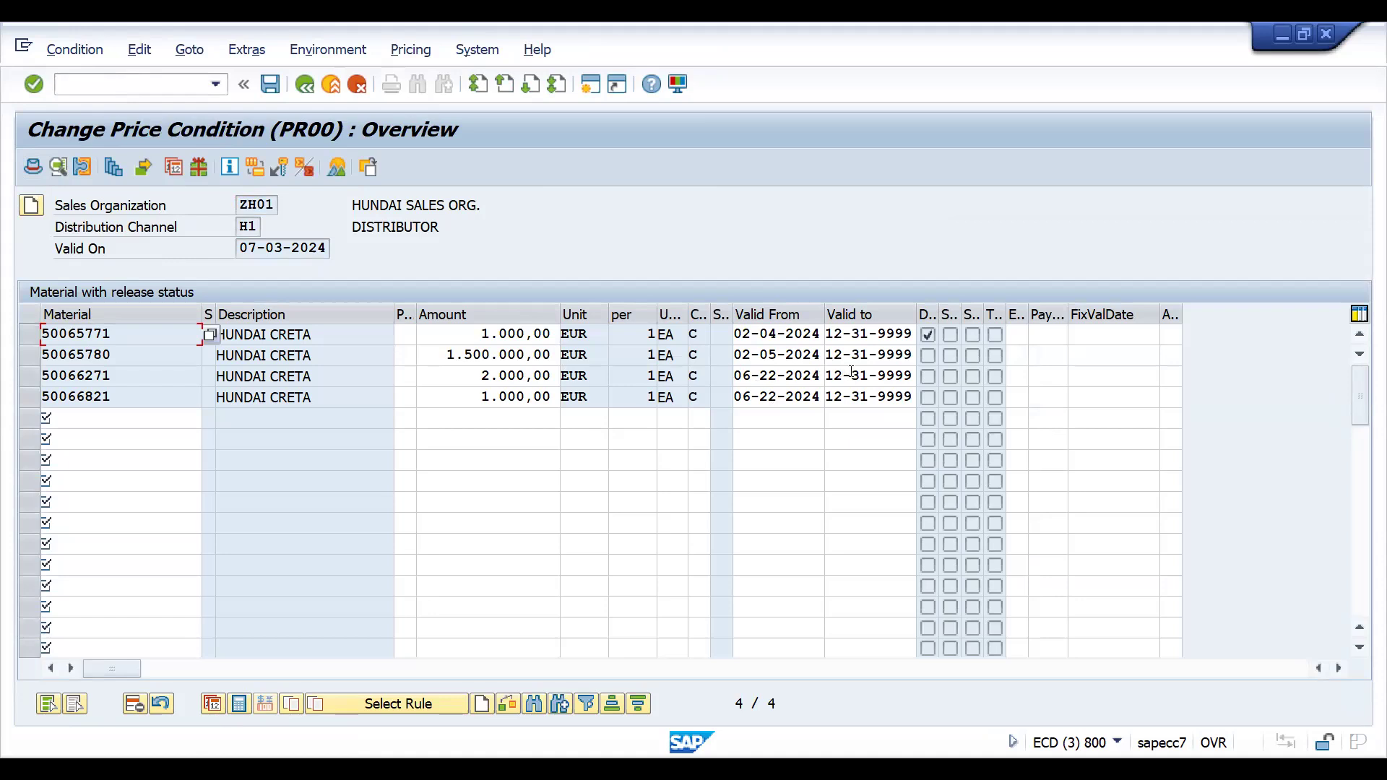
# Check the validity period and material number of the price record for material 50065771.
pyautogui.click(774, 336)
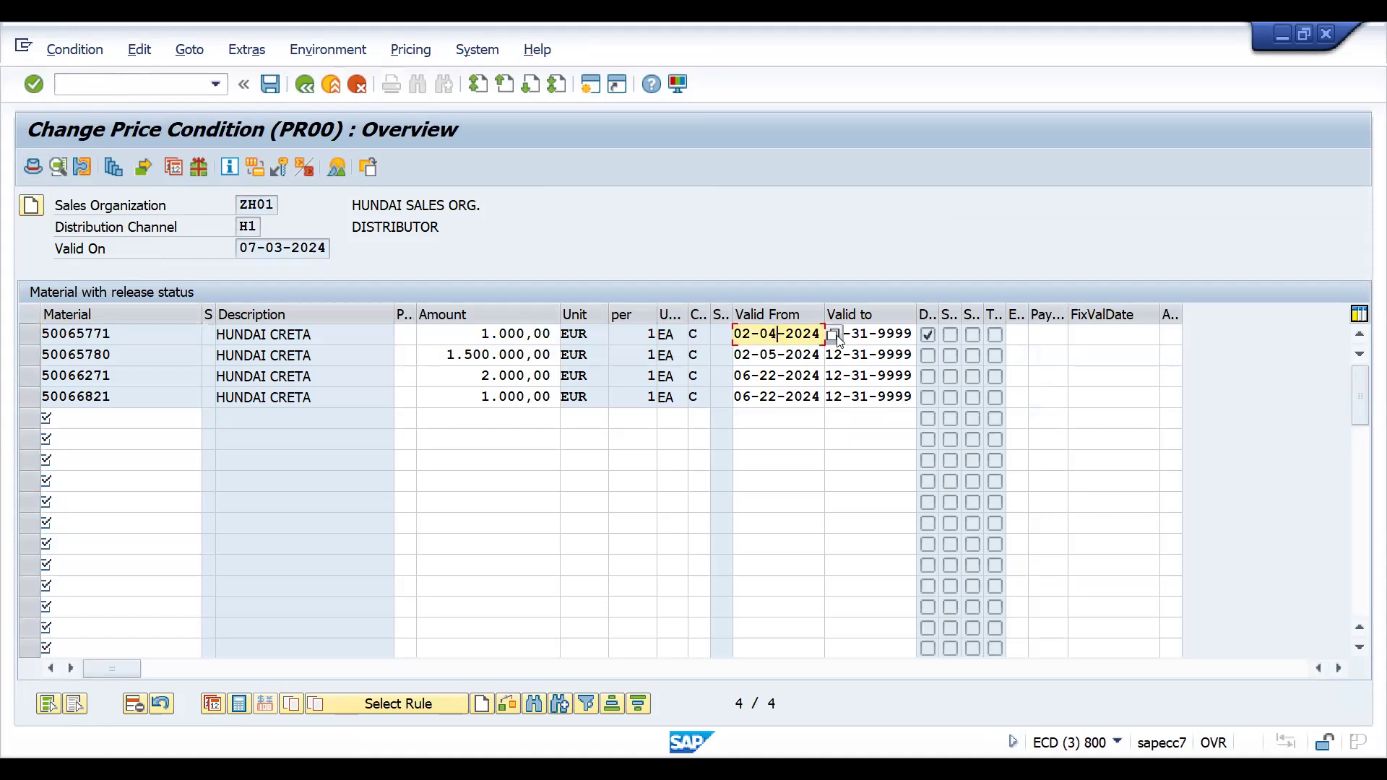
pyautogui.moveTo(112, 335); pyautogui.dragTo(18, 337)
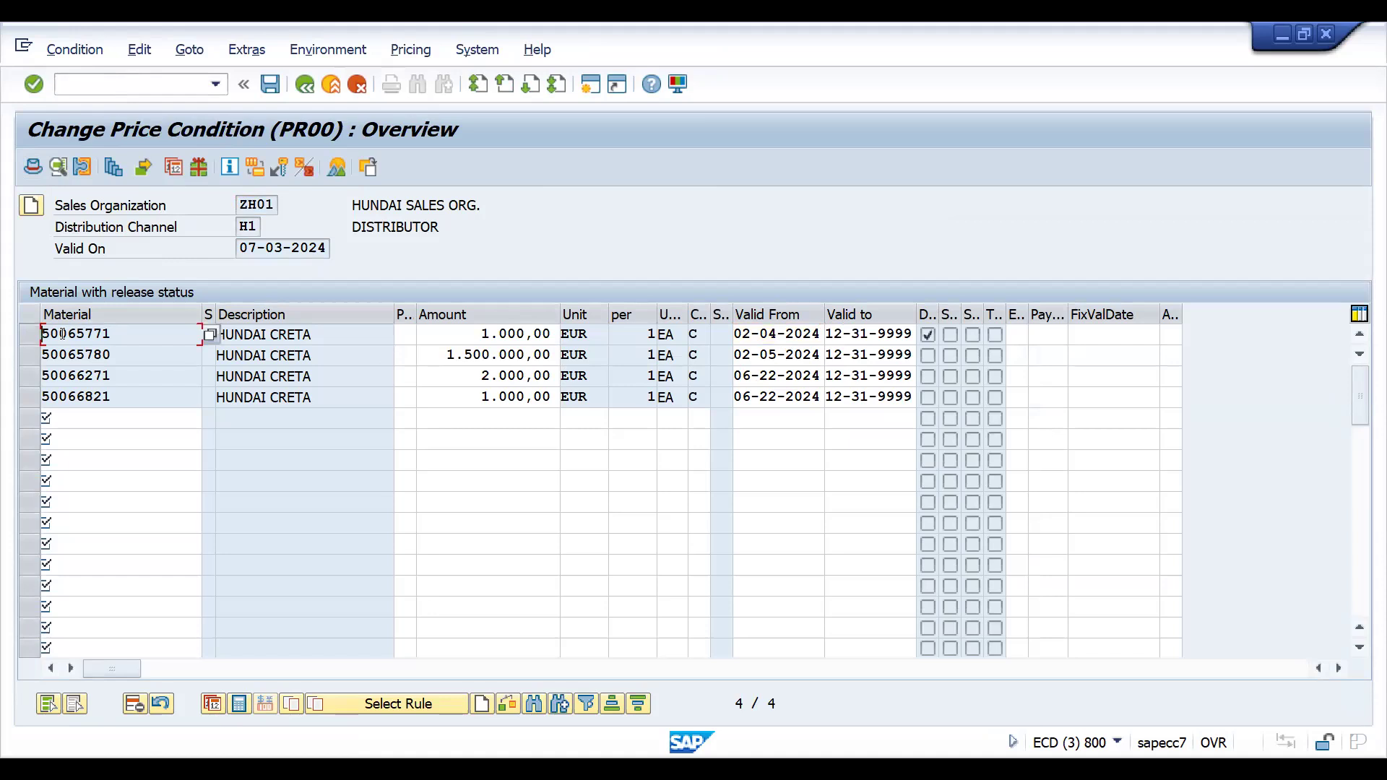
pyautogui.moveTo(117, 334); pyautogui.dragTo(23, 337)
pyautogui.moveTo(117, 336); pyautogui.dragTo(42, 344)
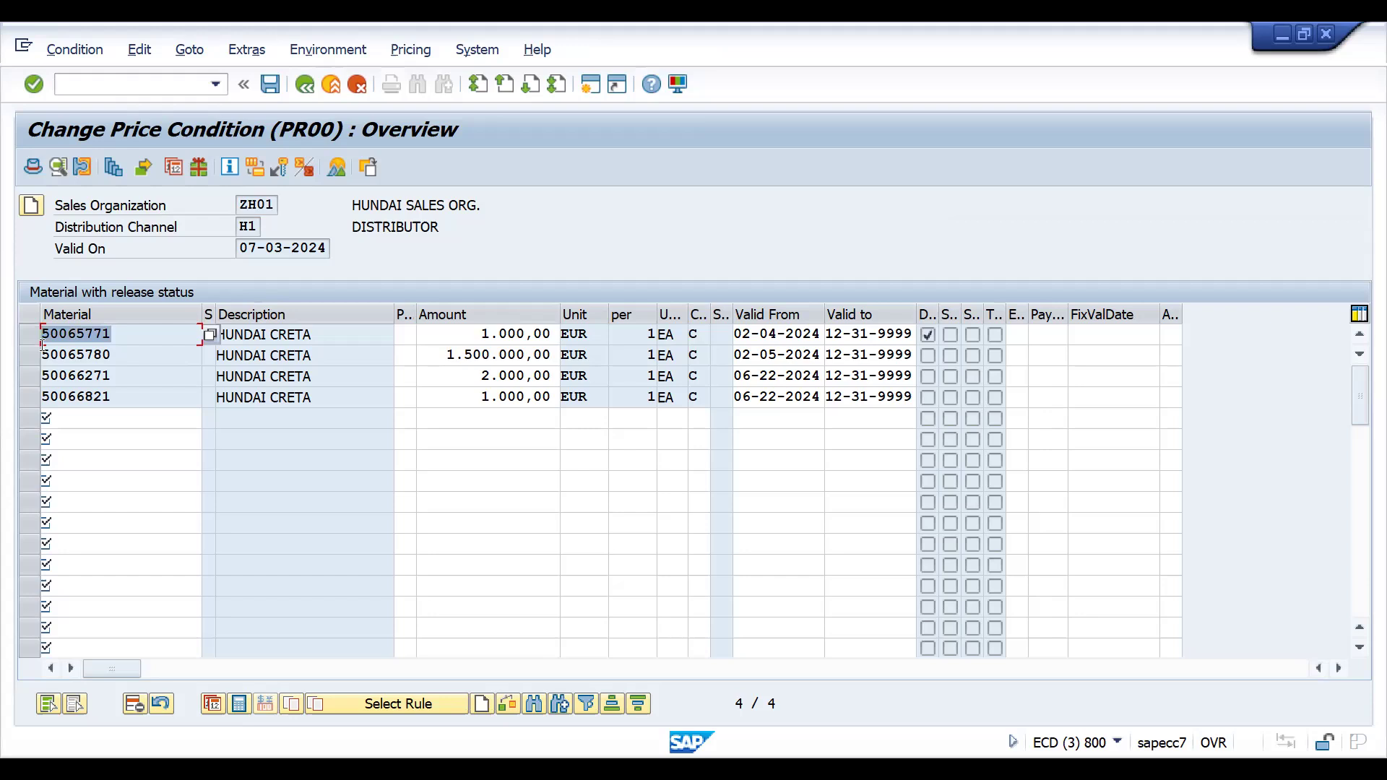
# Start transaction VK11 for condition type PR00 with the key combination Material with release status.
pyautogui.click(125, 86)
pyautogui.write('/nvk11')
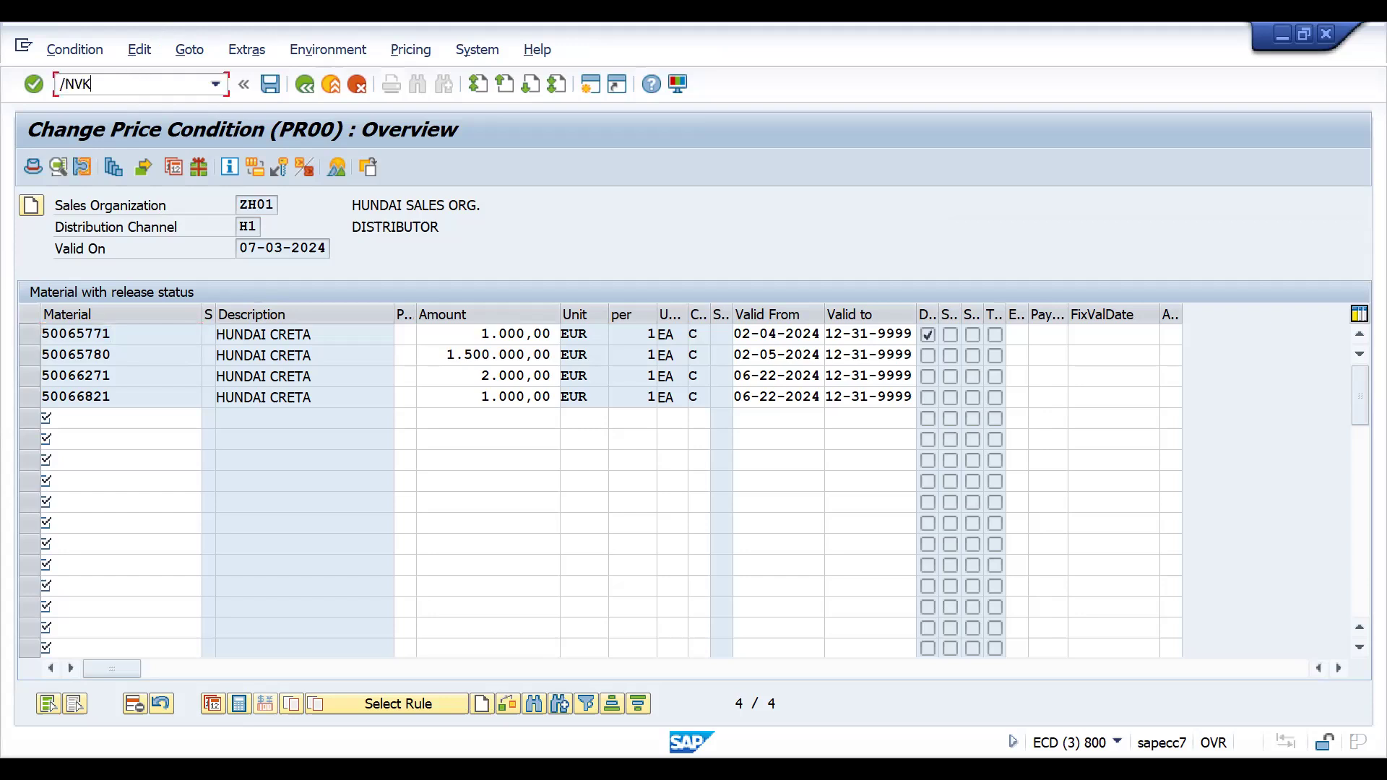
pyautogui.press('Return')
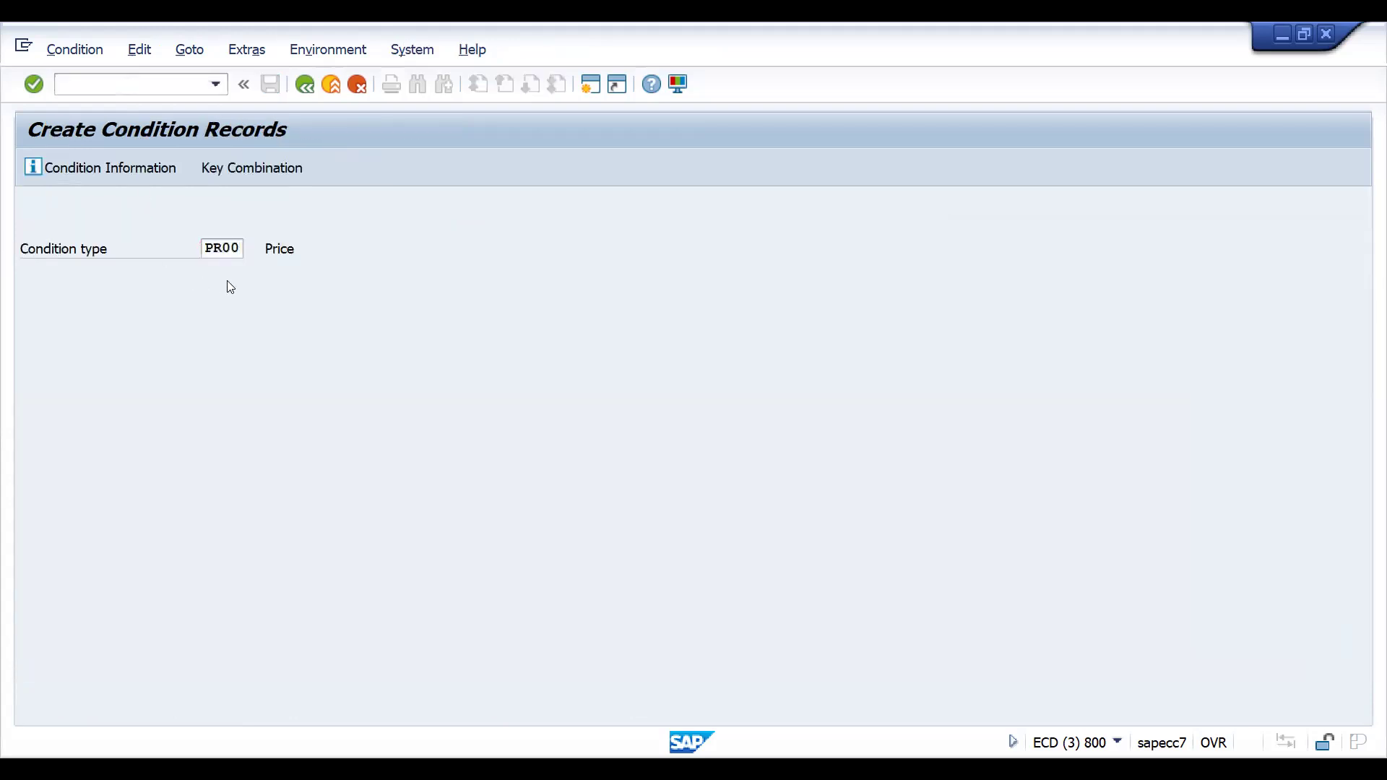
pyautogui.press('Return')
pyautogui.click(139, 440)
pyautogui.press('Return')
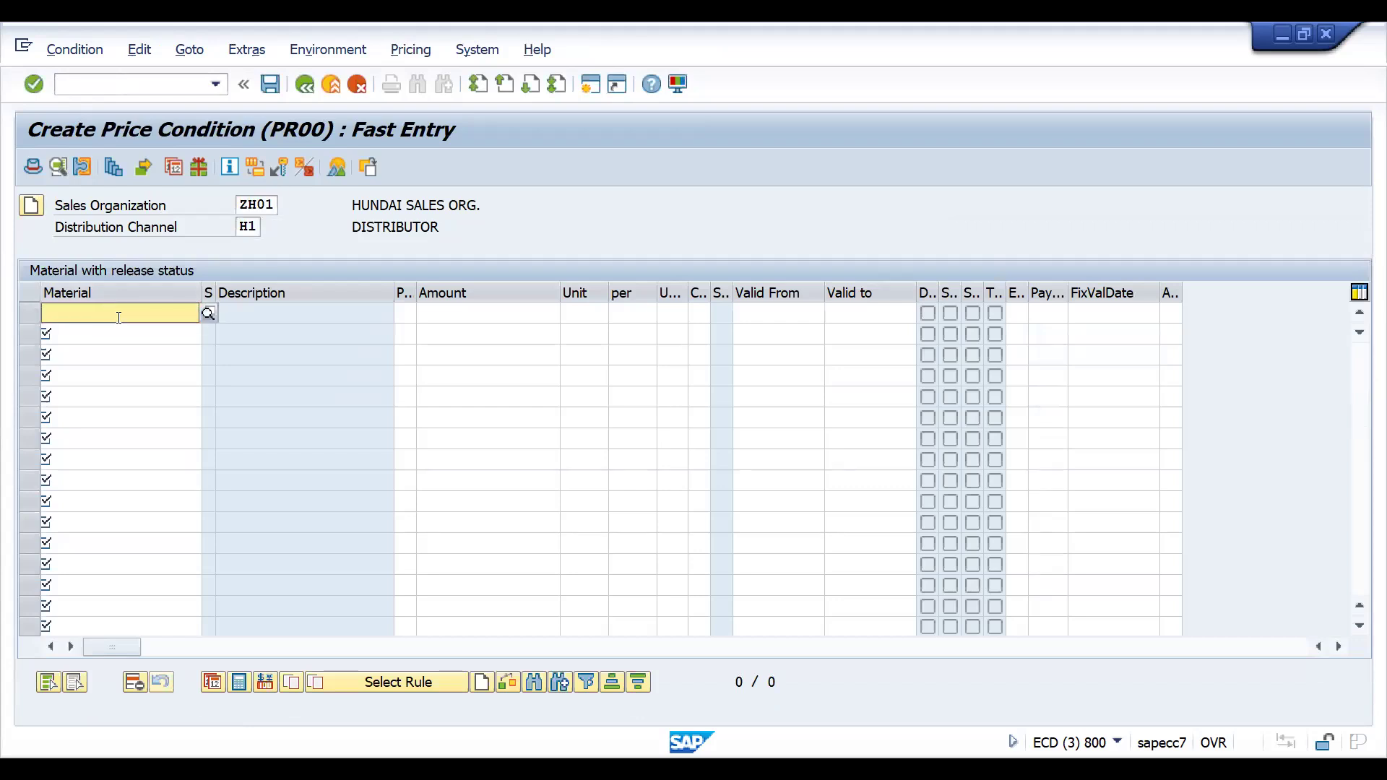
# Create a PR00 price condition of 200 EUR for material 50066271 and save the condition record.
pyautogui.click(119, 317)
pyautogui.click(106, 354)
pyautogui.click(411, 314)
pyautogui.press('Tab')
pyautogui.write('200')
pyautogui.press('Return')
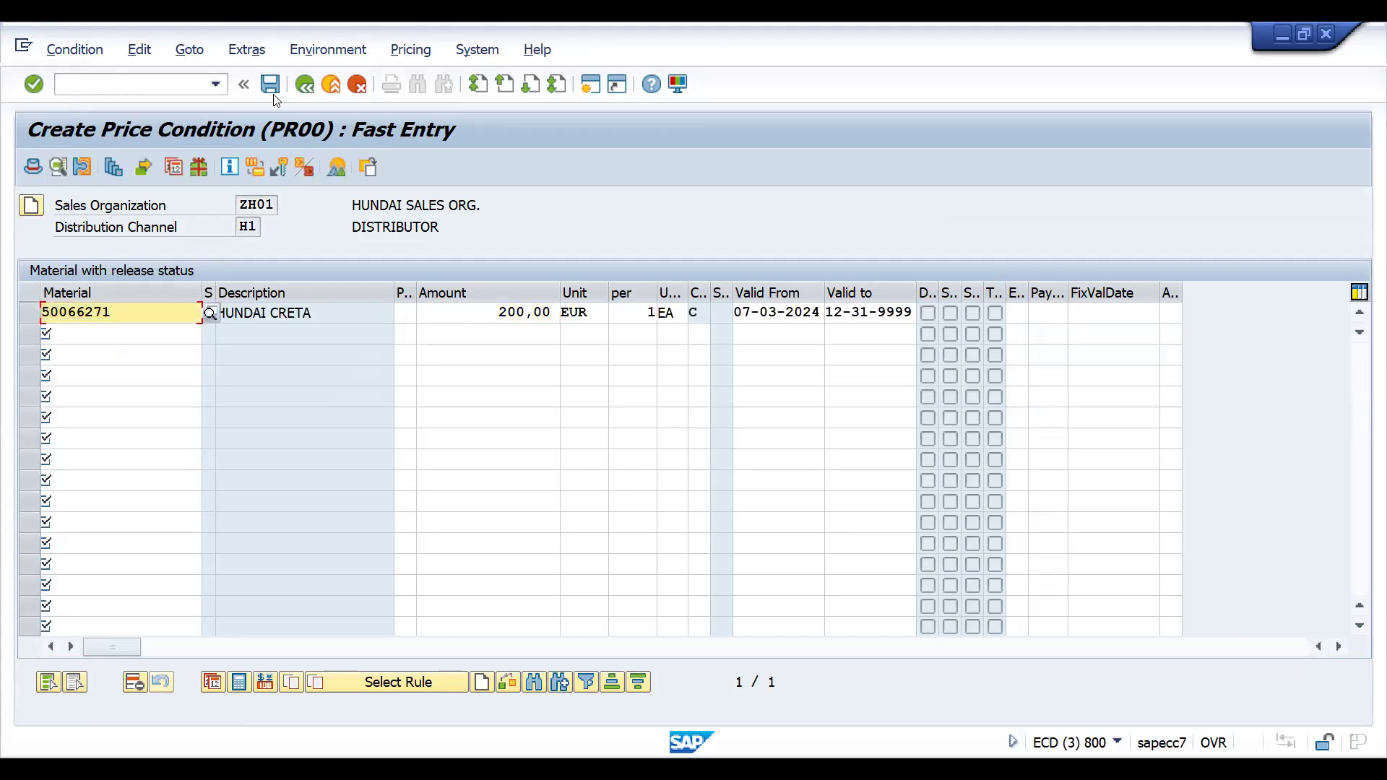
pyautogui.click(273, 92)
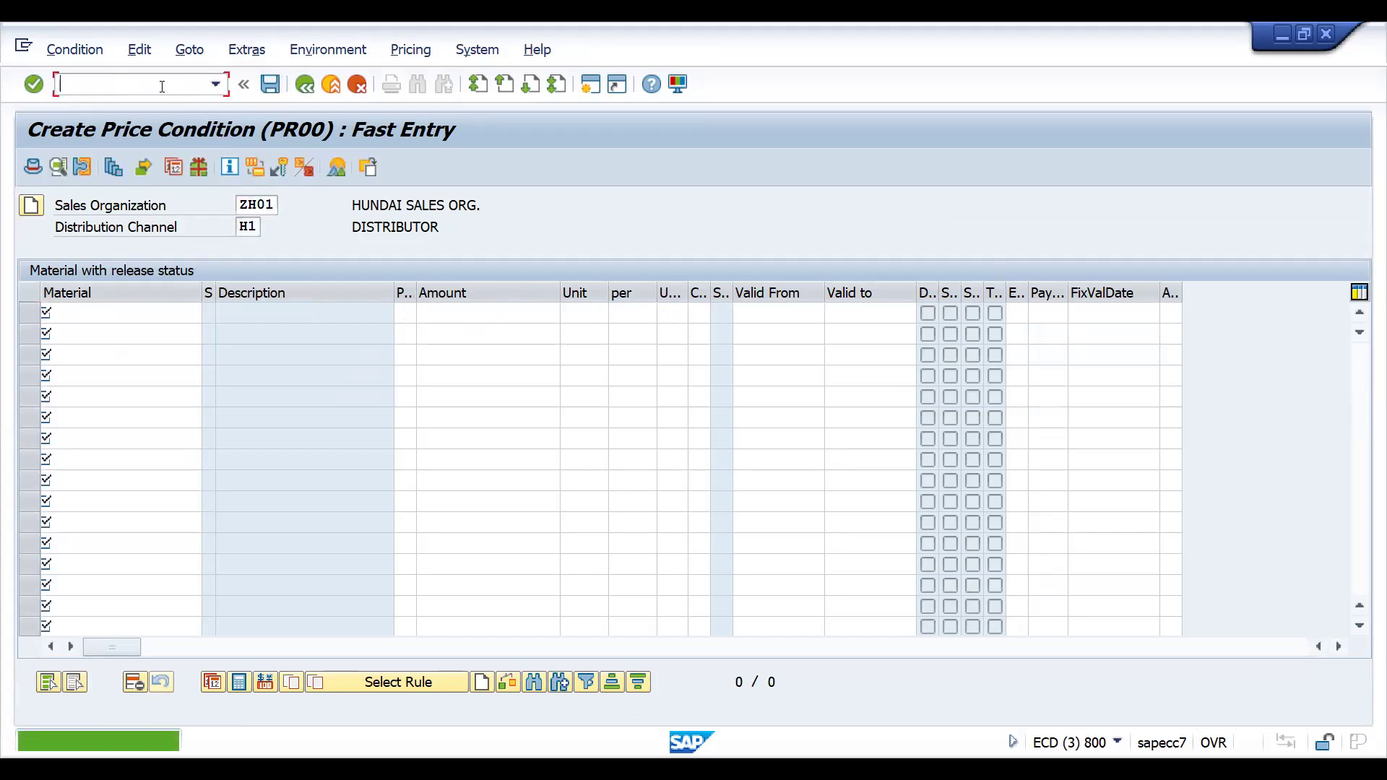
# Start a new sales order with transaction VA01, enter the sold-to party and accept the proposed partners.
pyautogui.click(162, 86)
pyautogui.write('/NVA01')
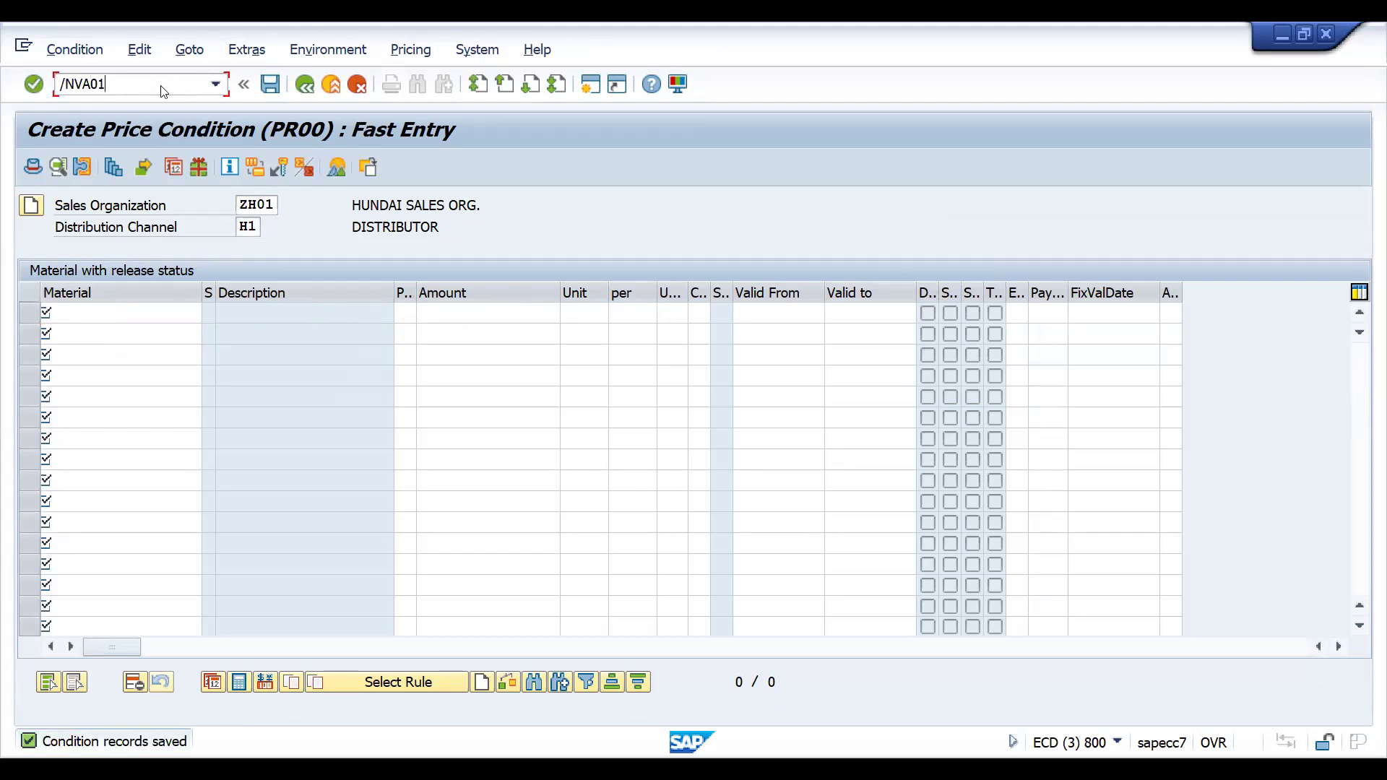
pyautogui.press('Return')
pyautogui.press('Return')
pyautogui.press('space')
pyautogui.press('Down')
pyautogui.press('Return')
pyautogui.press('Return')
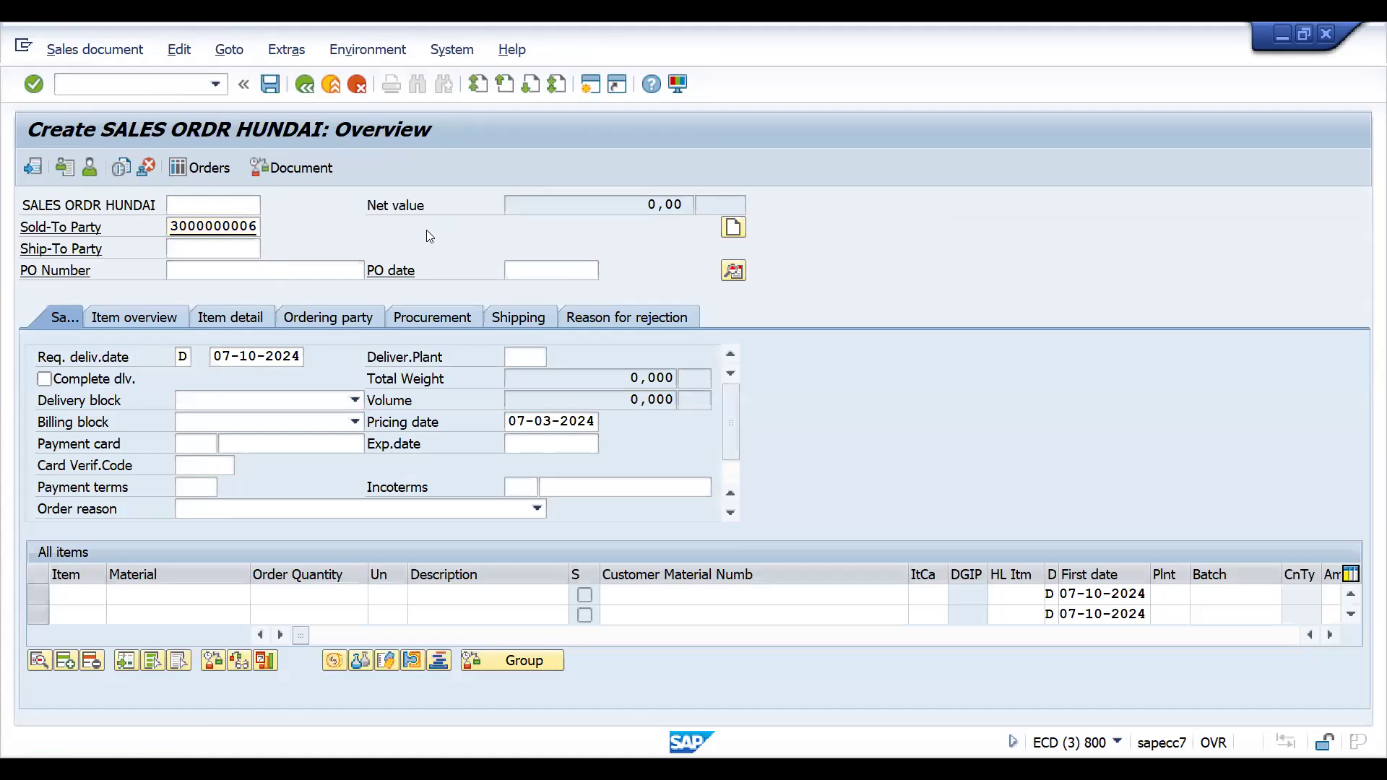
# Enter material 50066271 with order quantity 2, set the PO number to TERERE and save the sales order.
pyautogui.write('50066271')
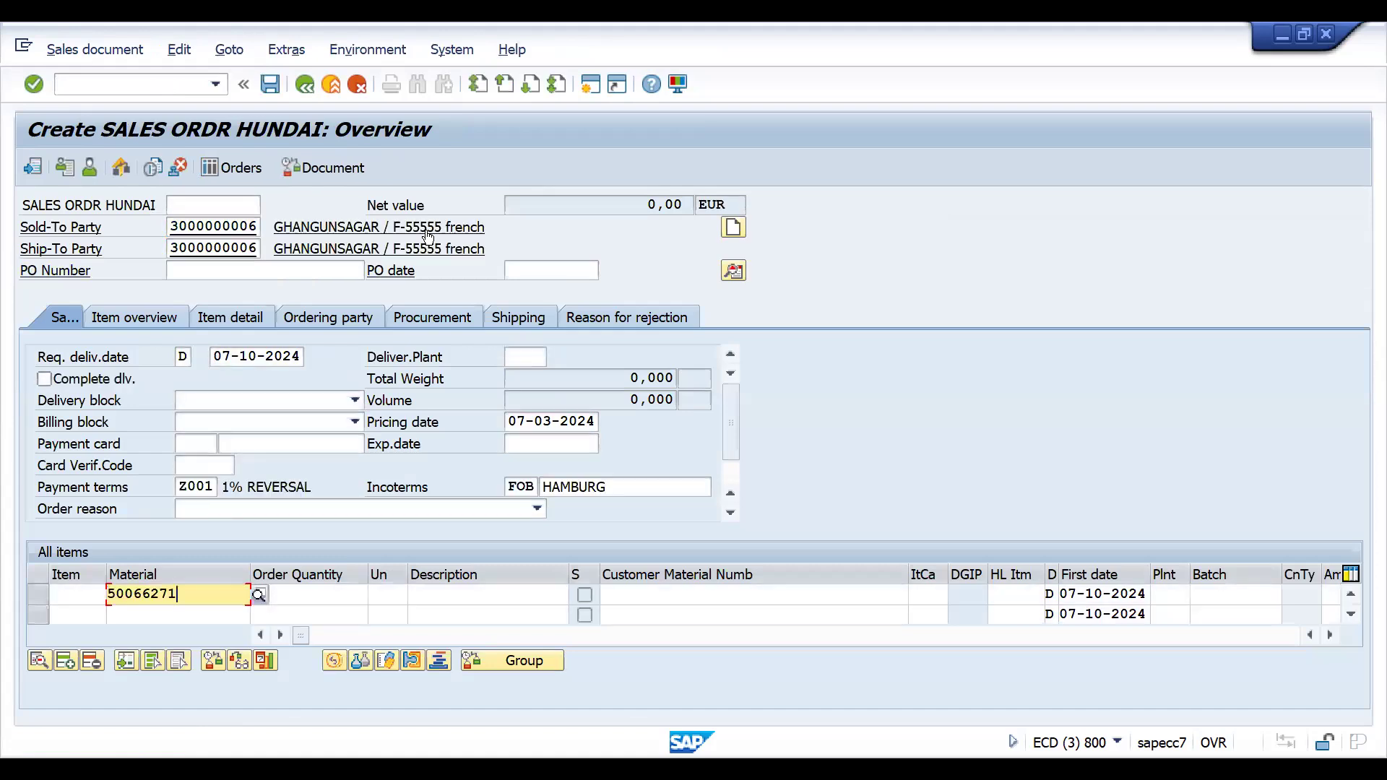
pyautogui.press('Tab')
pyautogui.write('2')
pyautogui.press('Return')
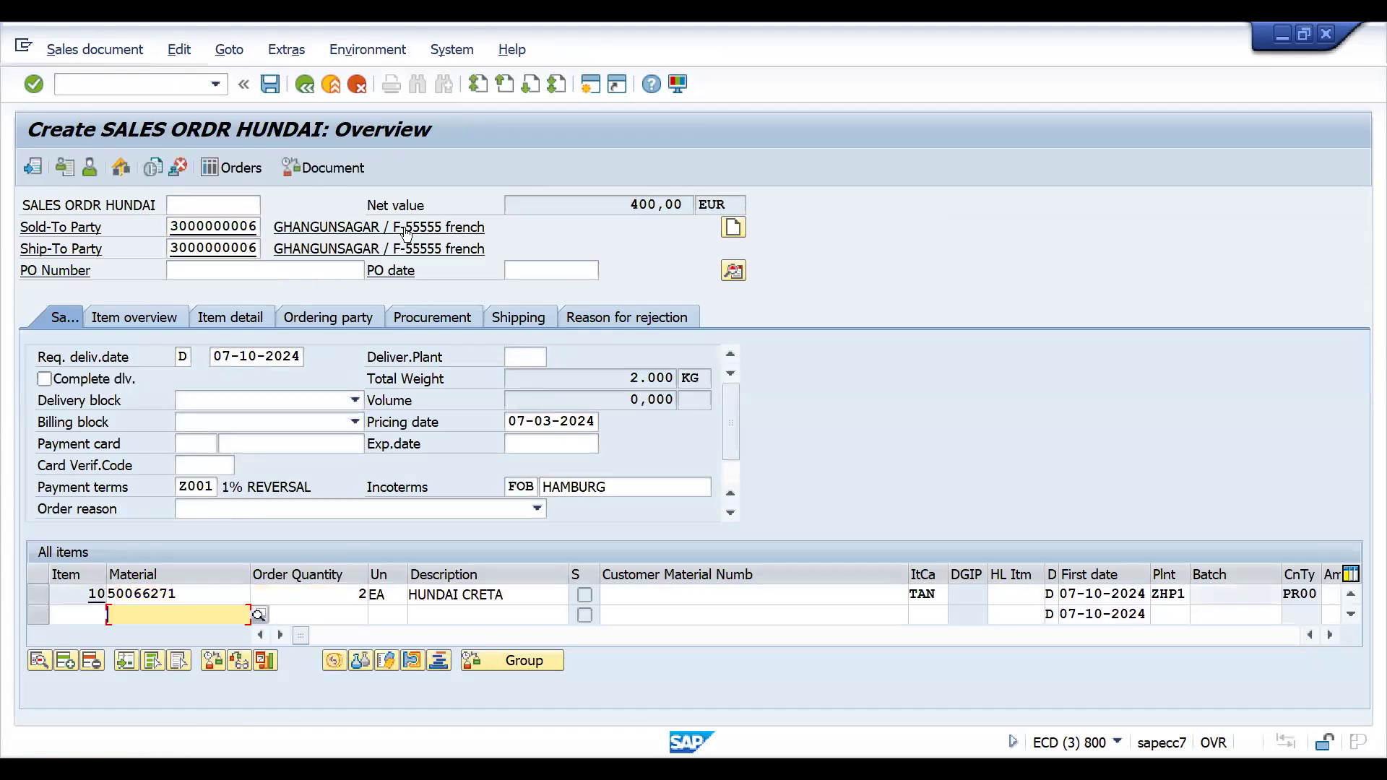
pyautogui.click(224, 271)
pyautogui.write('TERERE')
pyautogui.click(271, 84)
# Start transaction VL01N and create an outbound delivery for the new sales order from shipping point ZHS1.
pyautogui.click(150, 91)
pyautogui.write('/NVL01N')
pyautogui.press('Return')
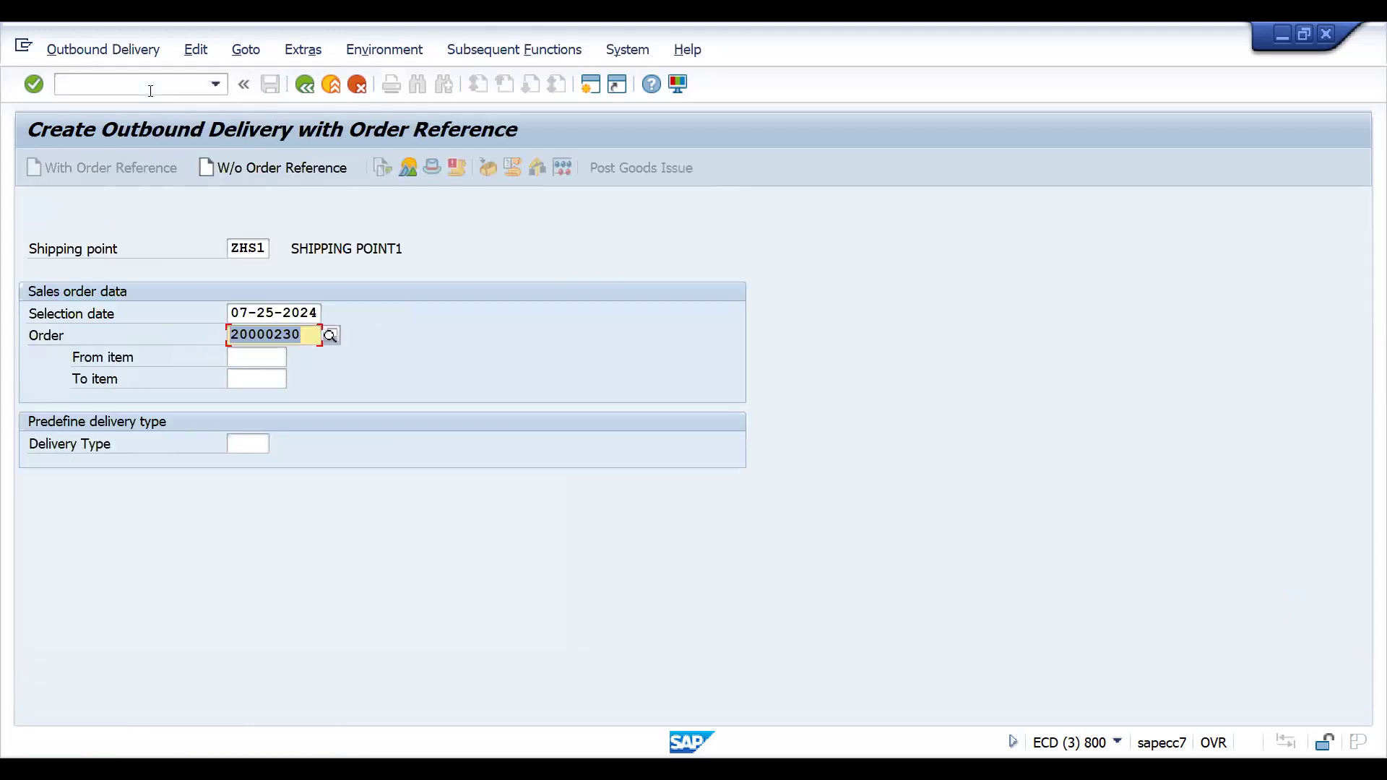
pyautogui.press('Return')
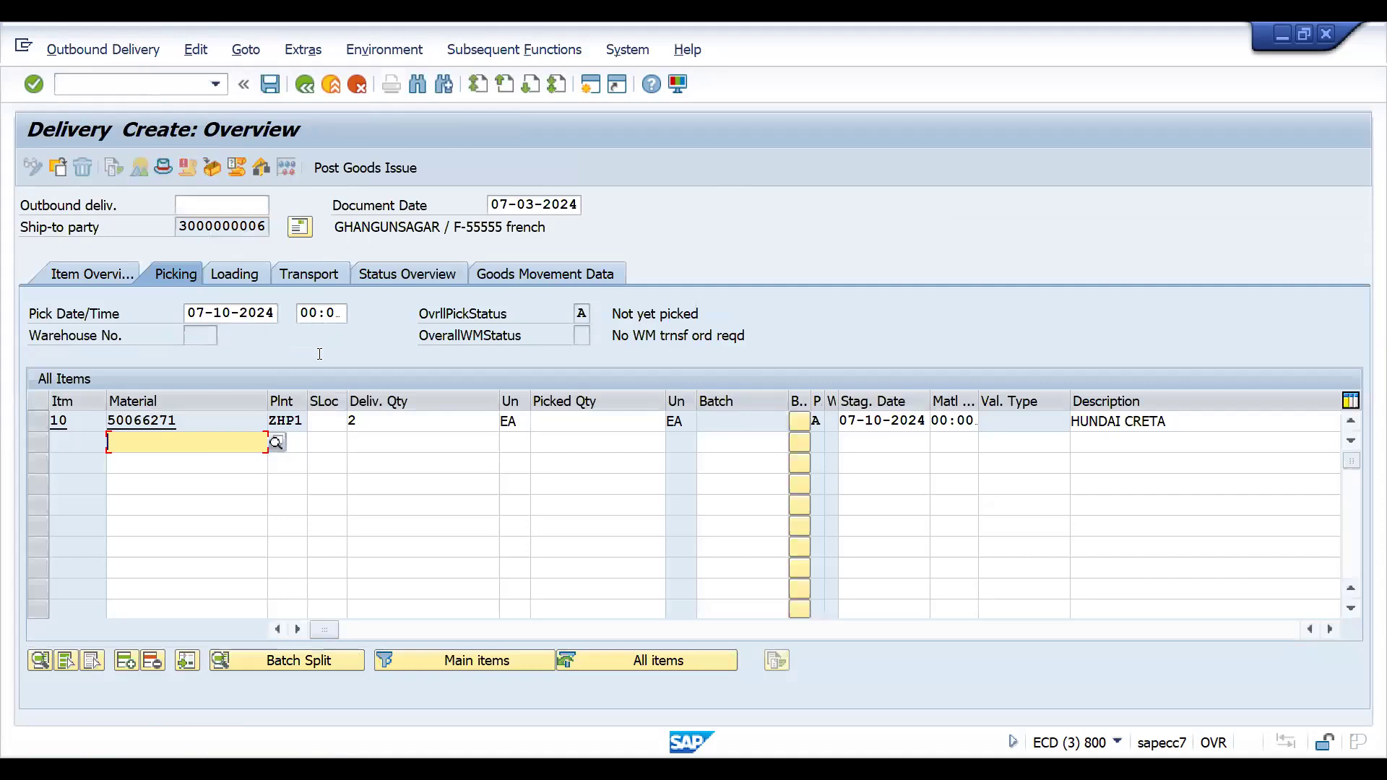
# Set the picked quantity of delivery item 10 to 2, save the delivery and dismiss saving its print output.
pyautogui.click(561, 427)
pyautogui.write('2')
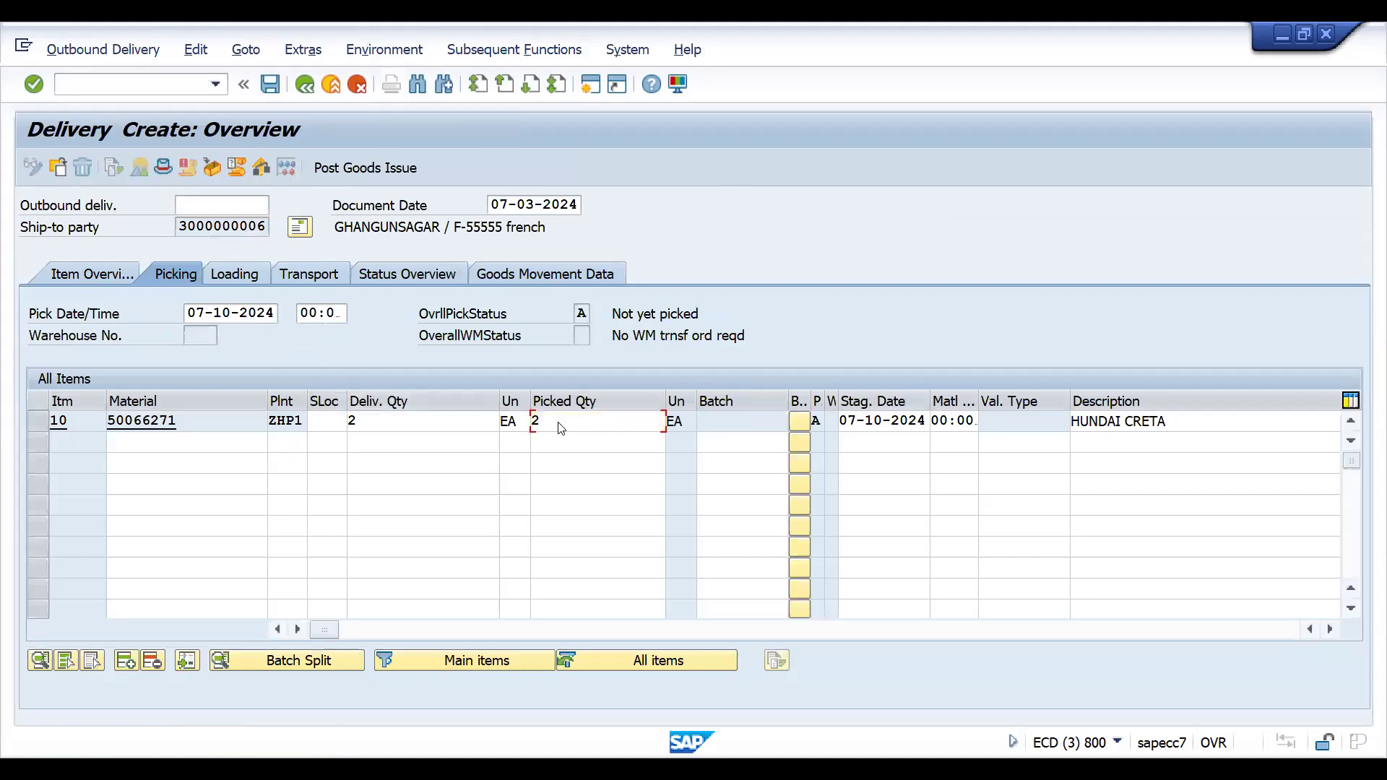
pyautogui.press('Return')
pyautogui.click(271, 86)
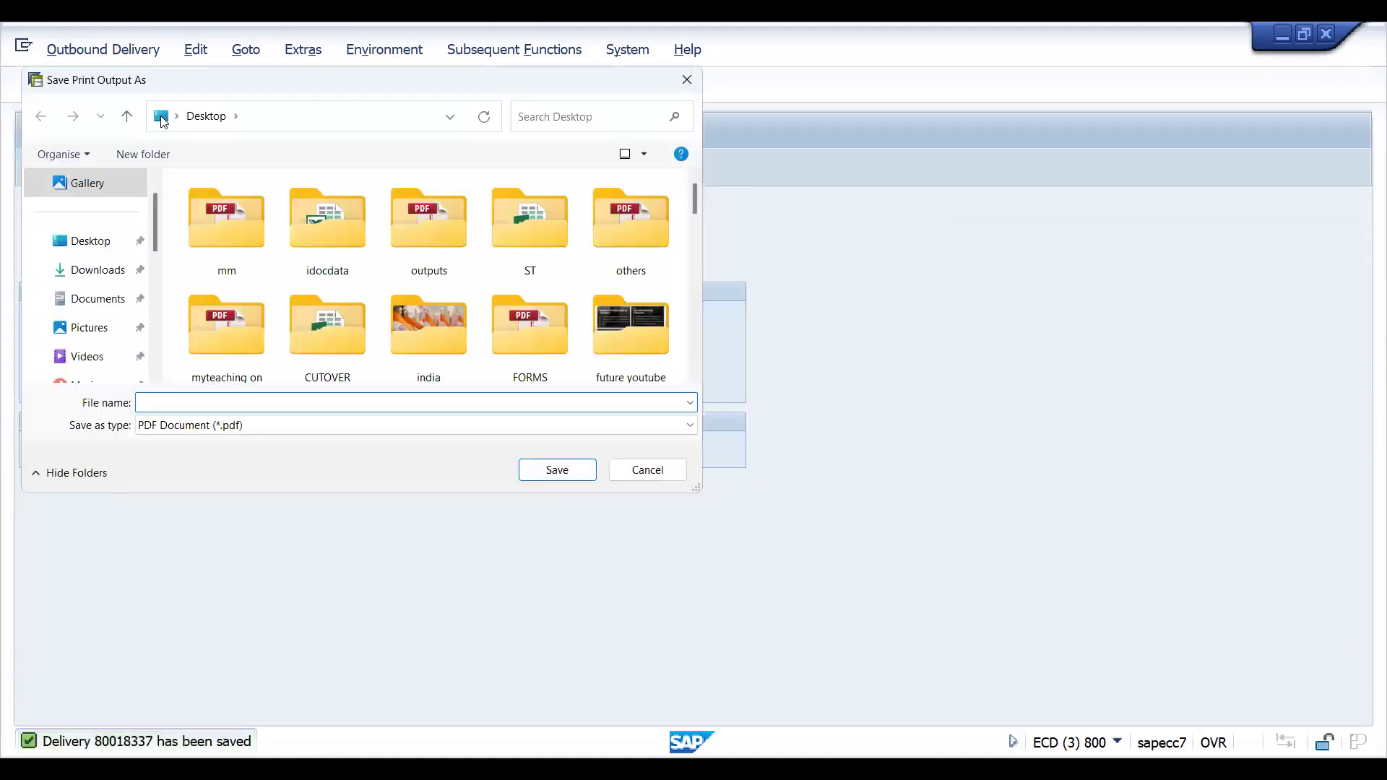
pyautogui.press('Escape')
# Open the new outbound delivery in change mode and display its incompleteness log.
pyautogui.click(94, 53)
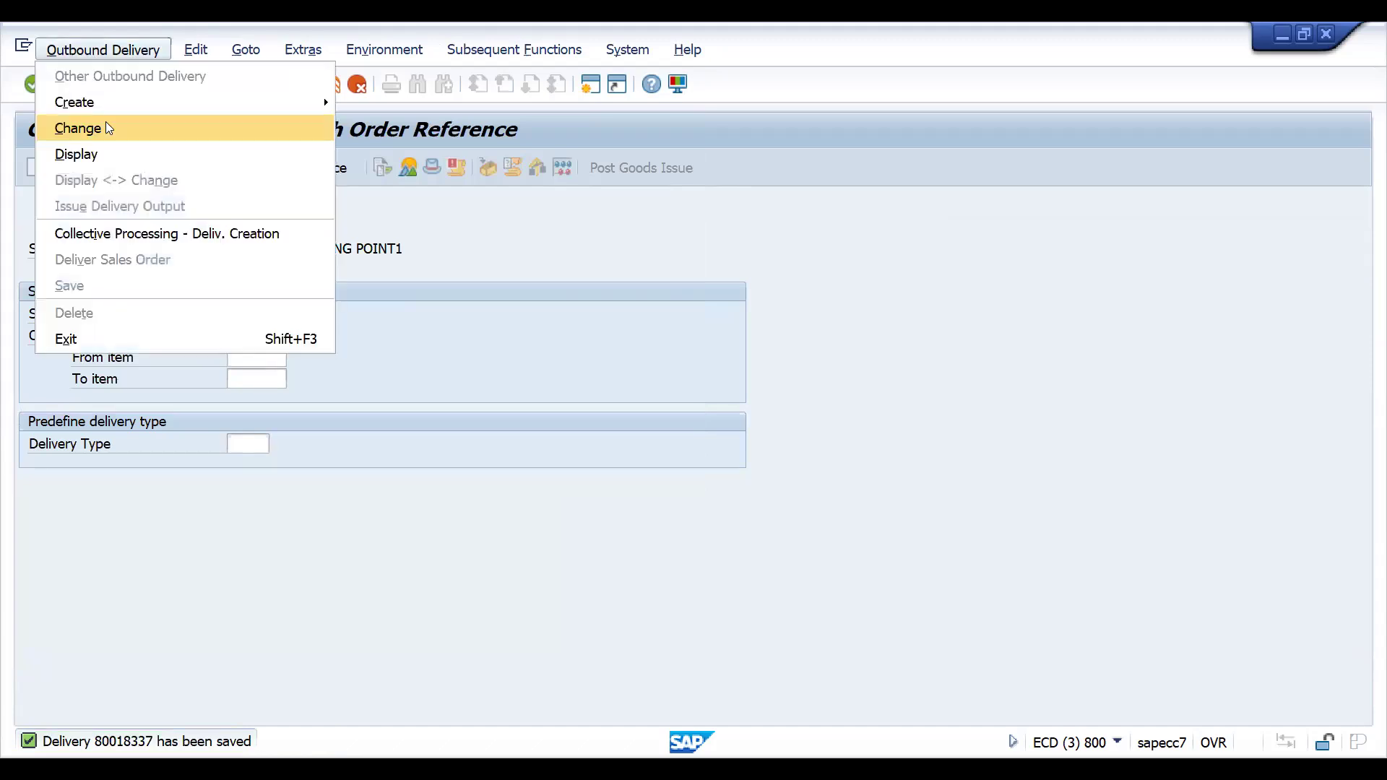
pyautogui.click(106, 127)
pyautogui.press('Return')
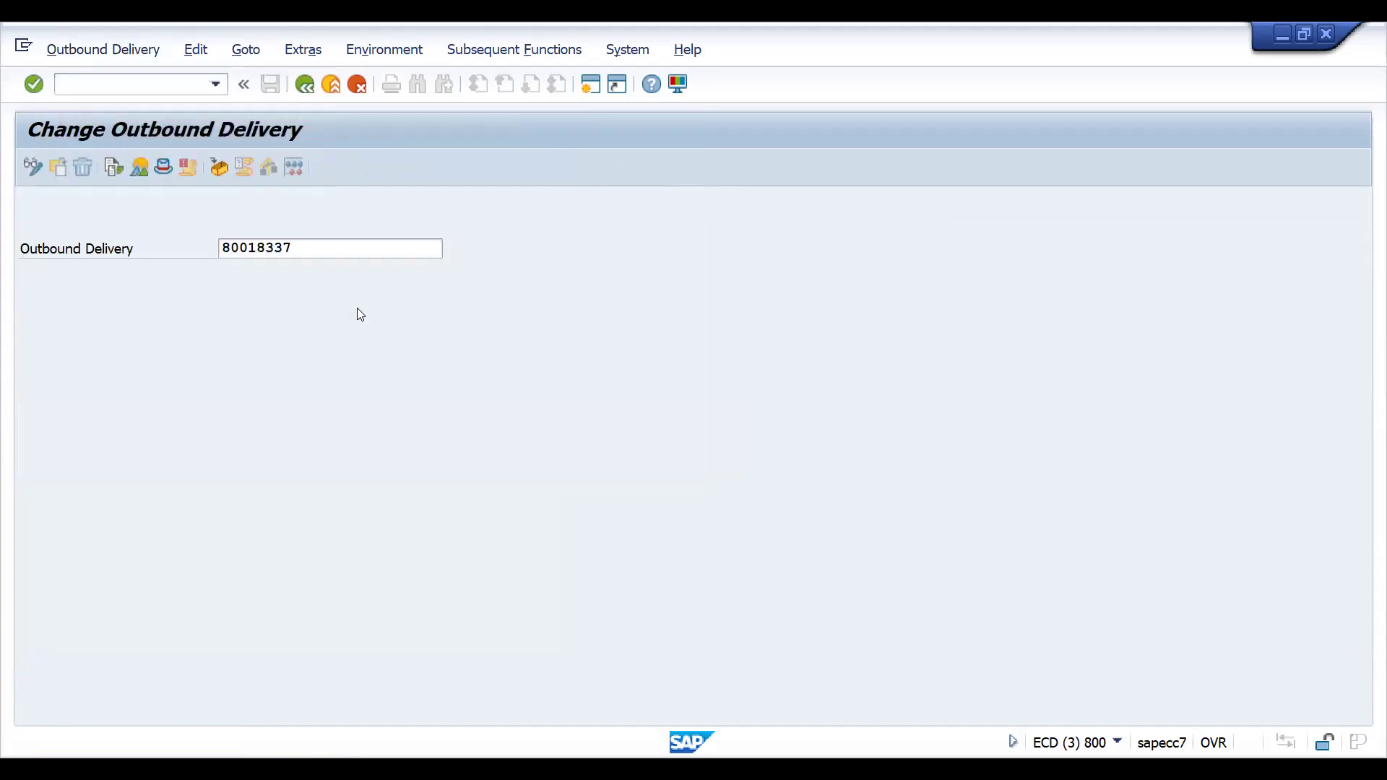
pyautogui.click(204, 55)
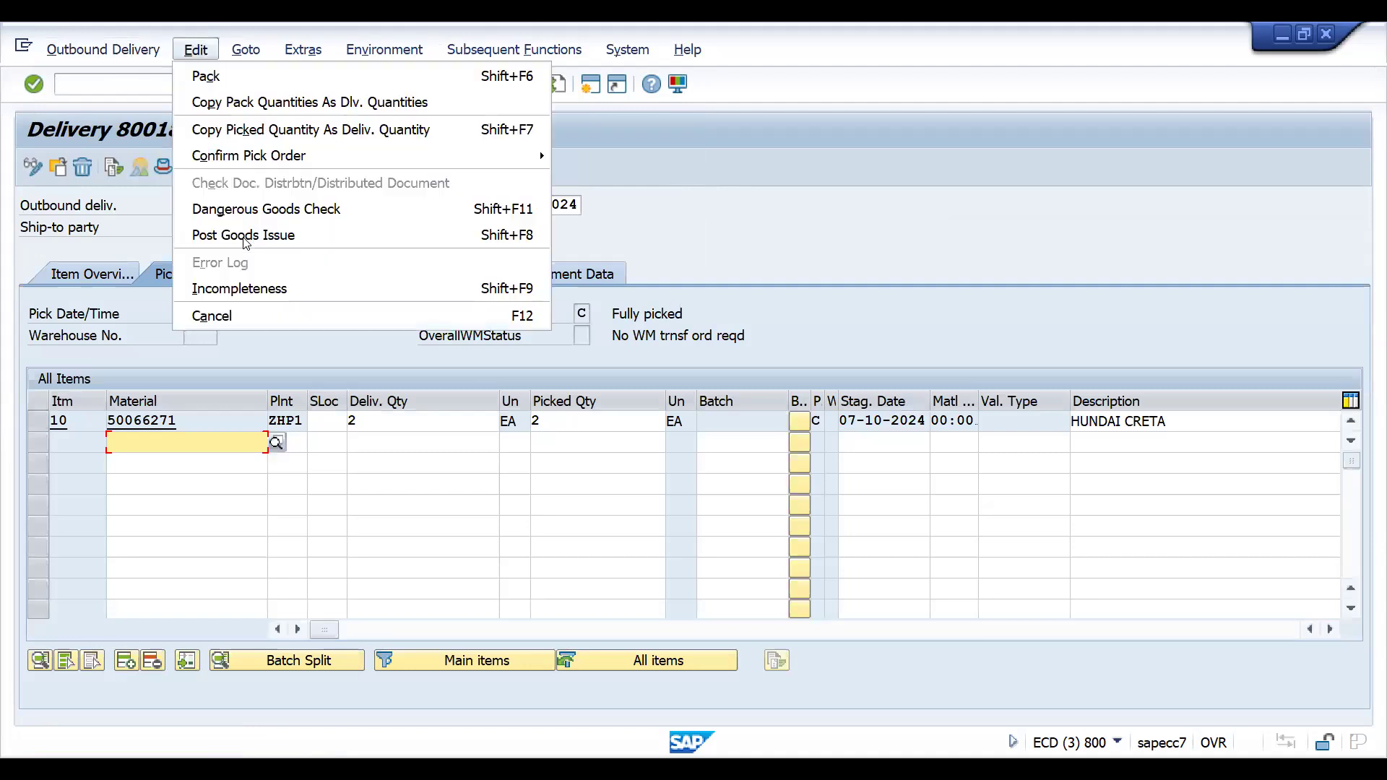
pyautogui.click(250, 284)
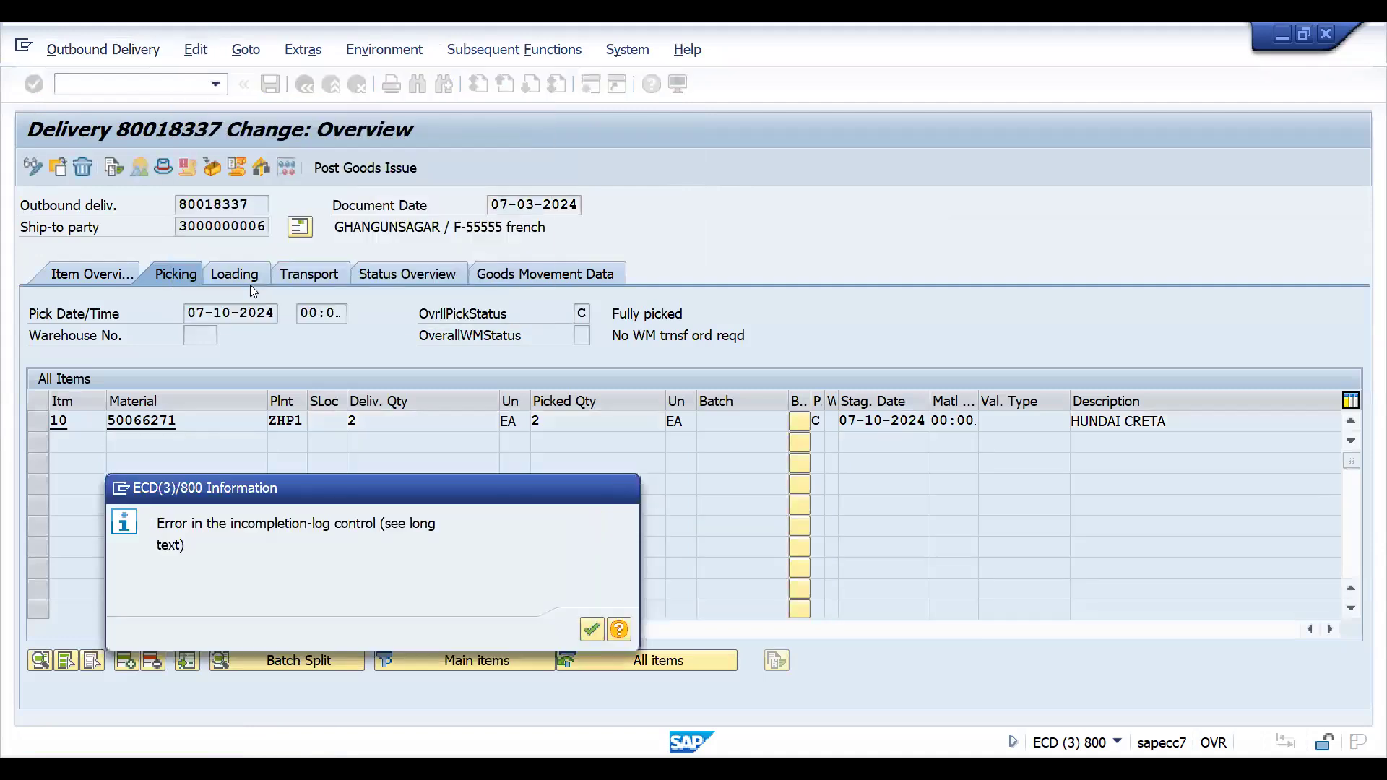
pyautogui.press('Return')
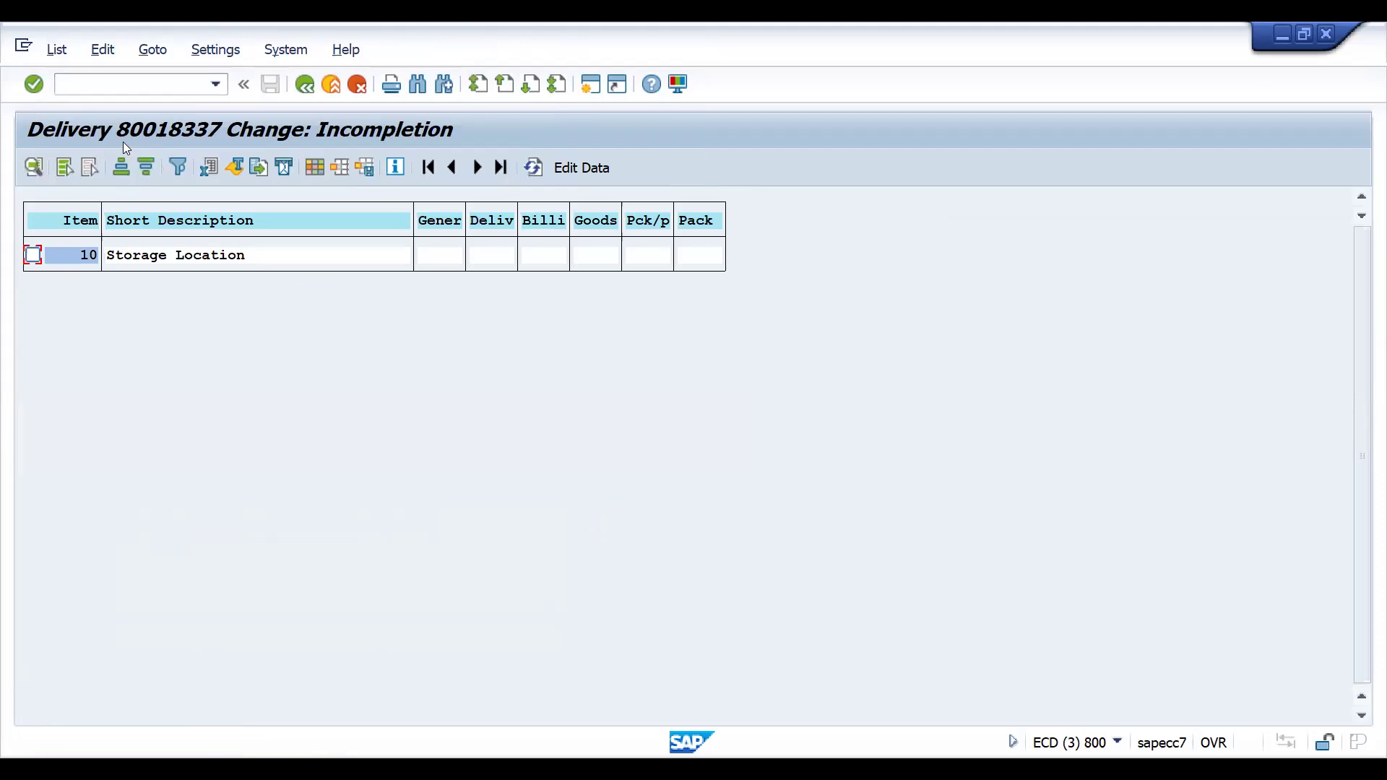
# Start transaction V_UC and list the incomplete SD documents.
pyautogui.click(113, 89)
pyautogui.click(220, 87)
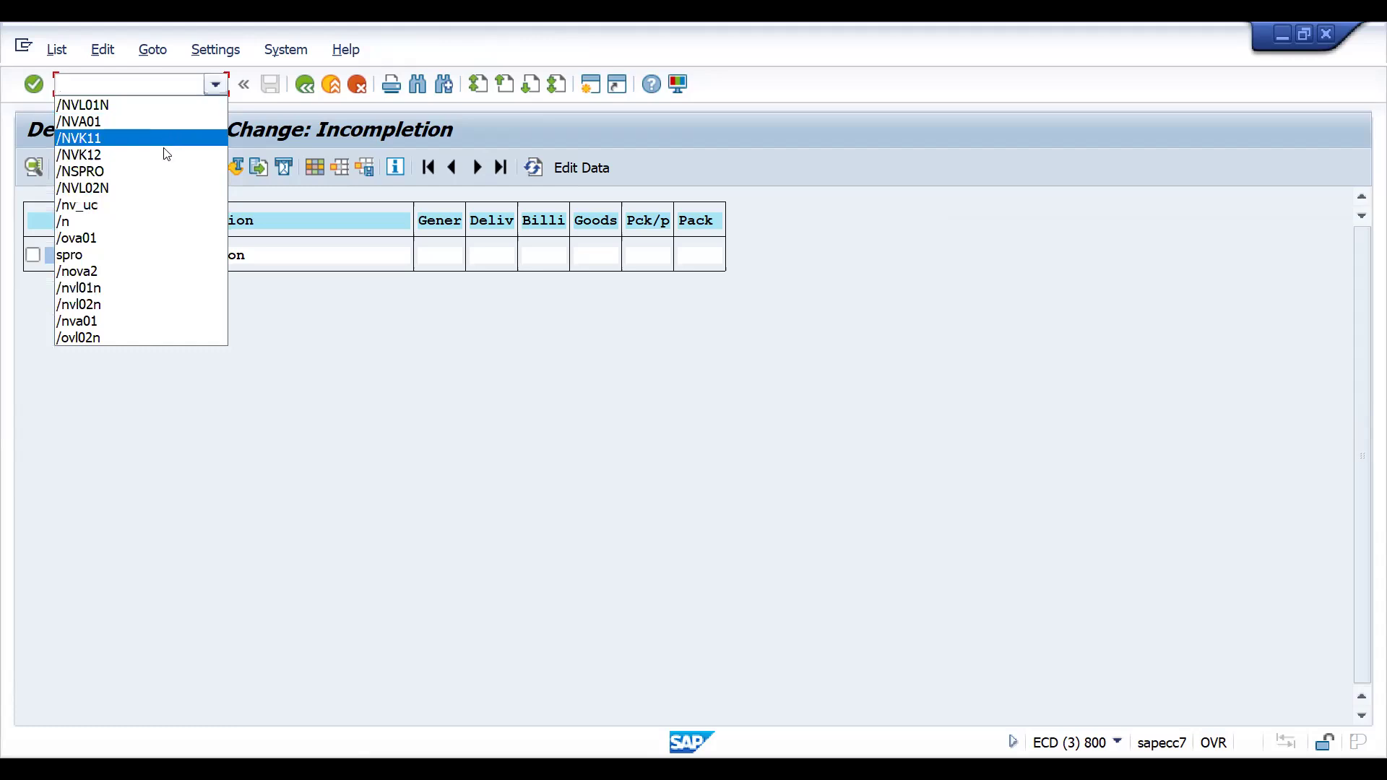
pyautogui.click(156, 203)
pyautogui.click(33, 168)
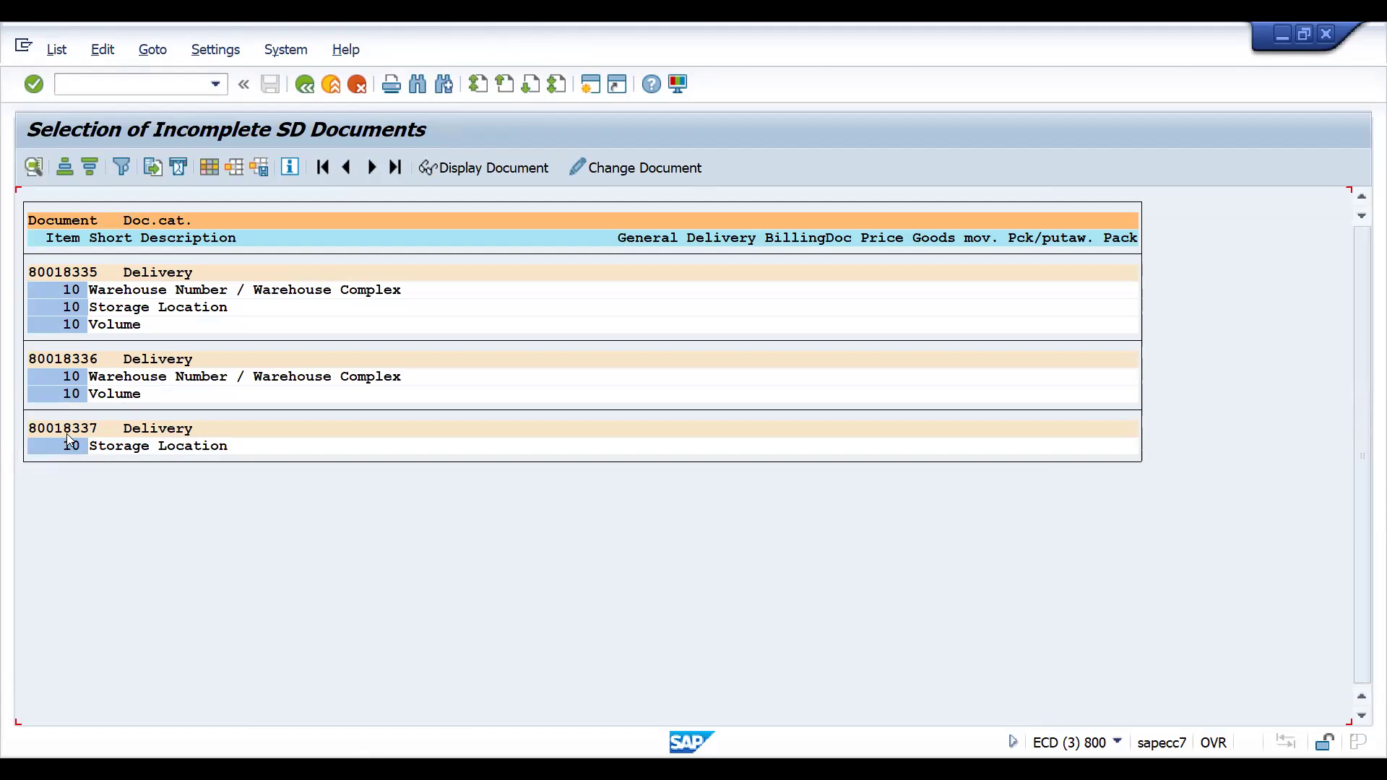
# Start transaction VL02N in a new session and open the new outbound delivery for changing.
pyautogui.click(84, 88)
pyautogui.write('/NVL0')
pyautogui.press('BackSpace')
pyautogui.press('BackSpace')
pyautogui.press('BackSpace')
pyautogui.press('BackSpace')
pyautogui.write('OVL02N')
pyautogui.press('Return')
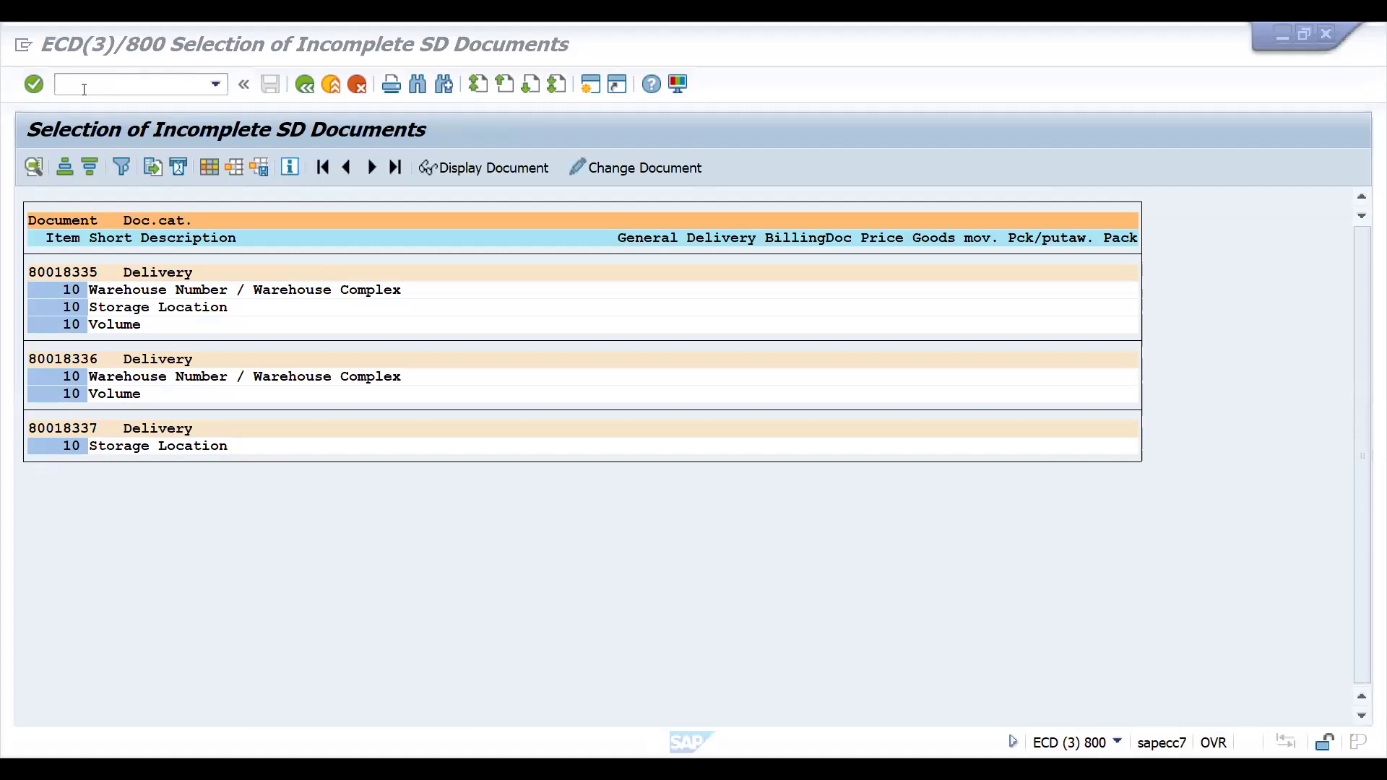
pyautogui.press('Return')
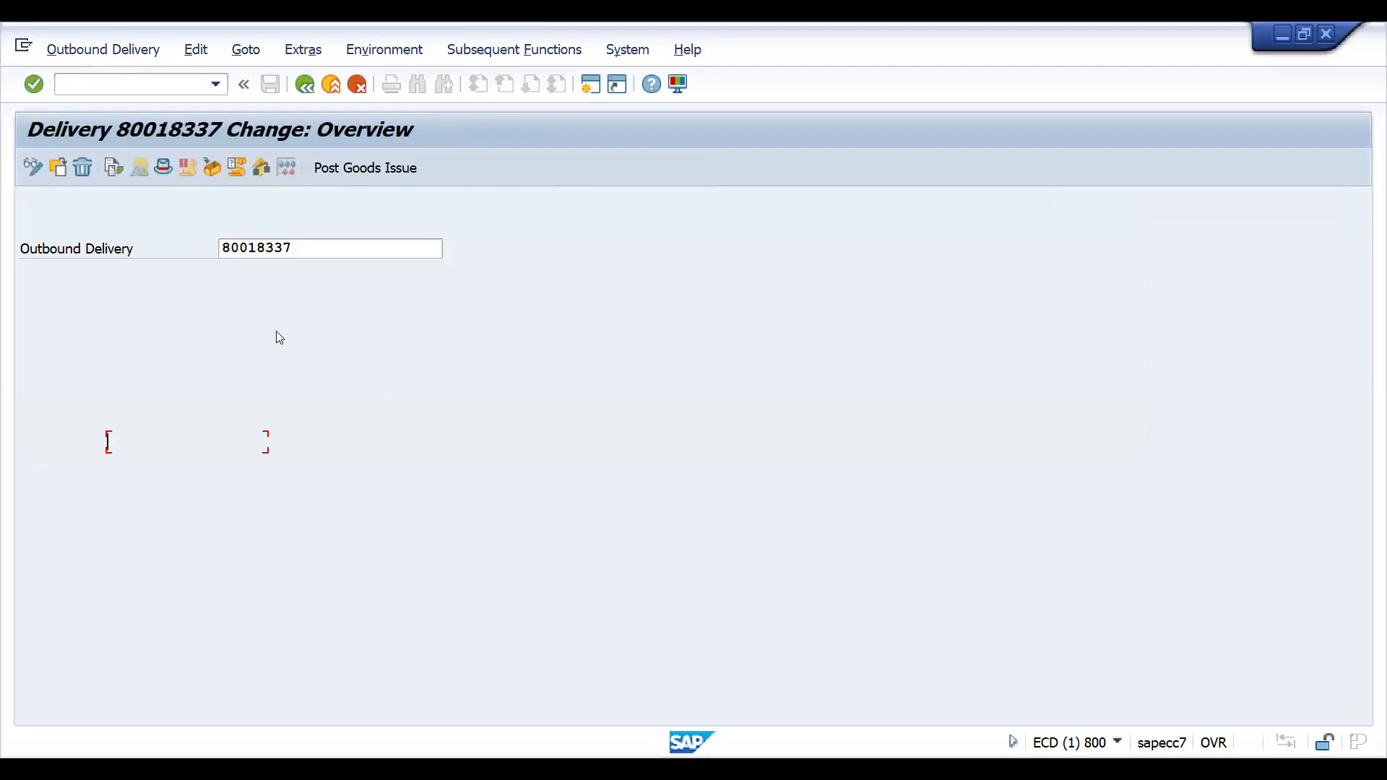
# Enter storage location 0001 for delivery item 10, check the delivery's incompleteness log and return to the overview.
pyautogui.click(328, 428)
pyautogui.click(328, 438)
pyautogui.press('Return')
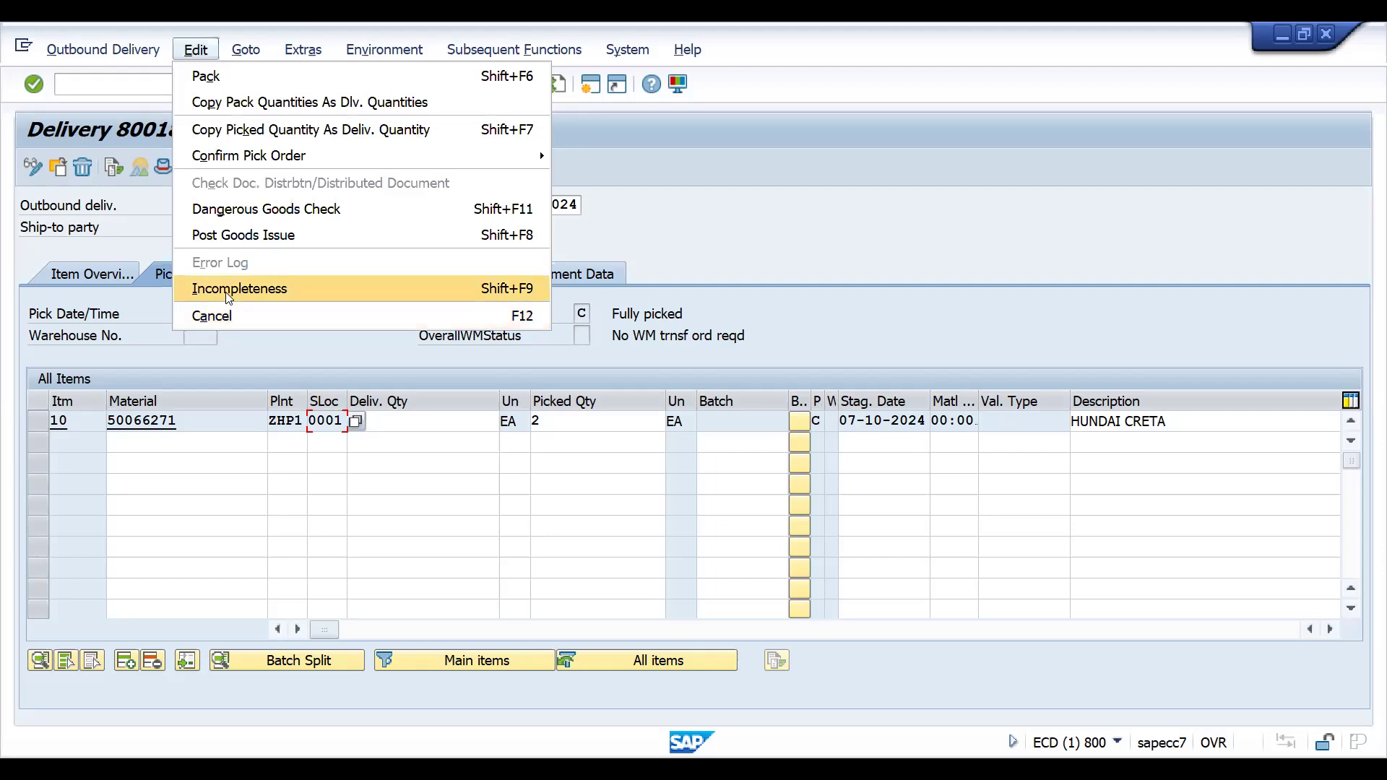
pyautogui.click(228, 291)
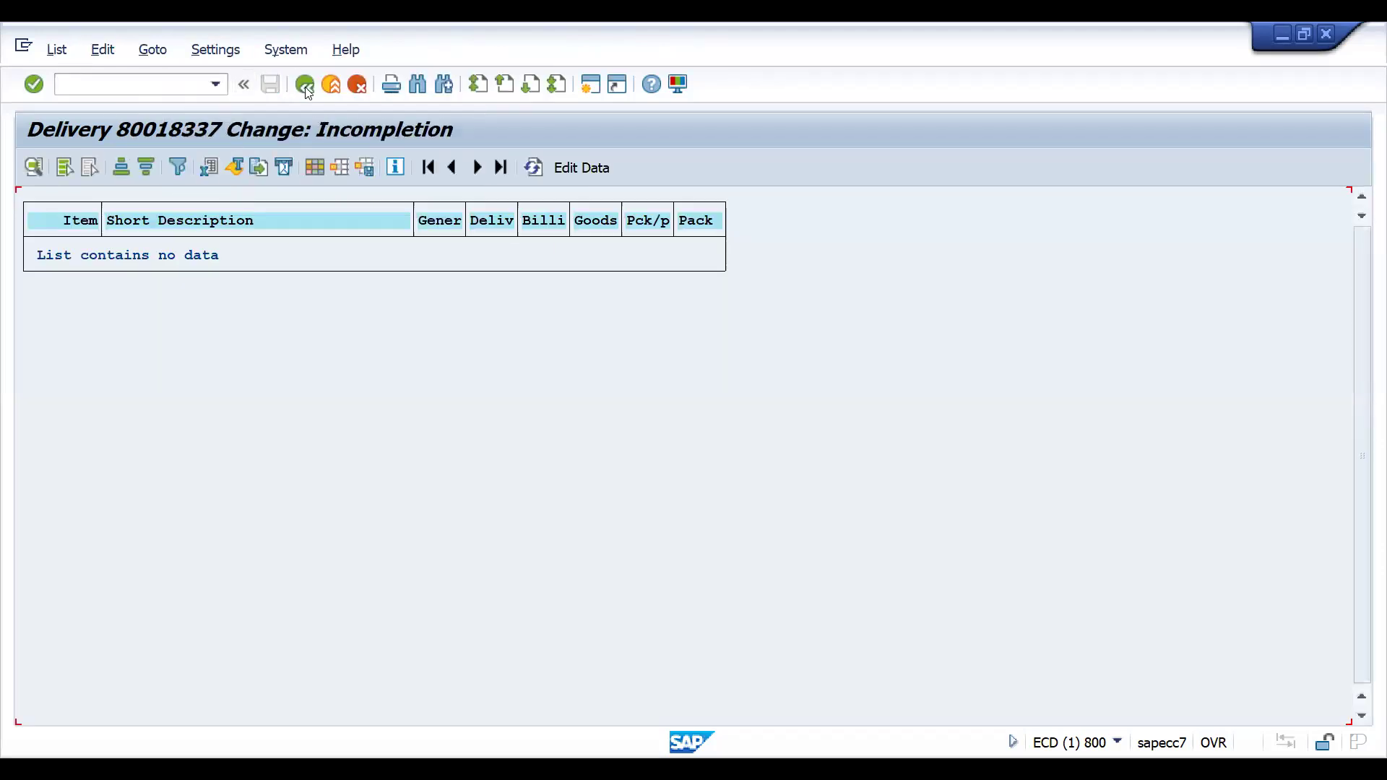
pyautogui.click(305, 87)
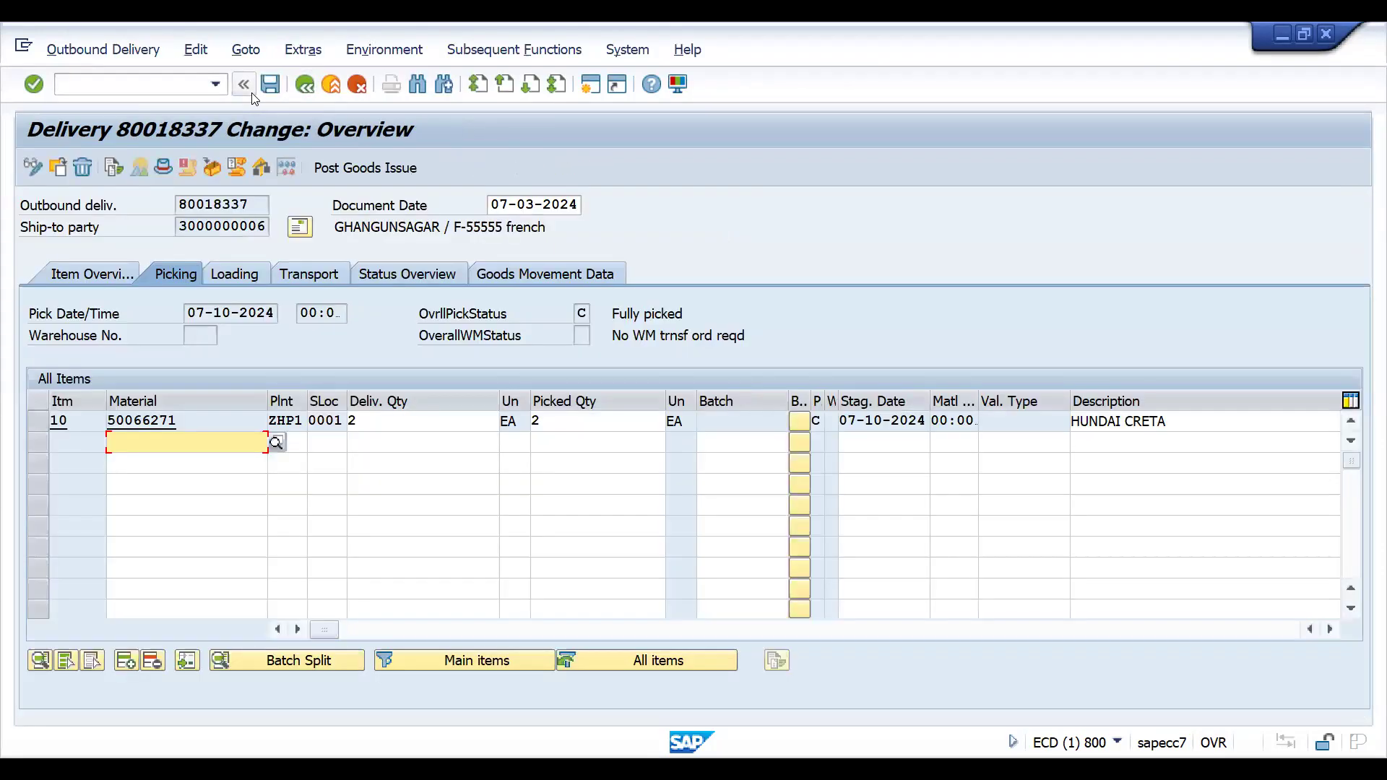
# Save the outbound delivery and rerun the list of incomplete SD documents in the V_UC session.
pyautogui.click(277, 93)
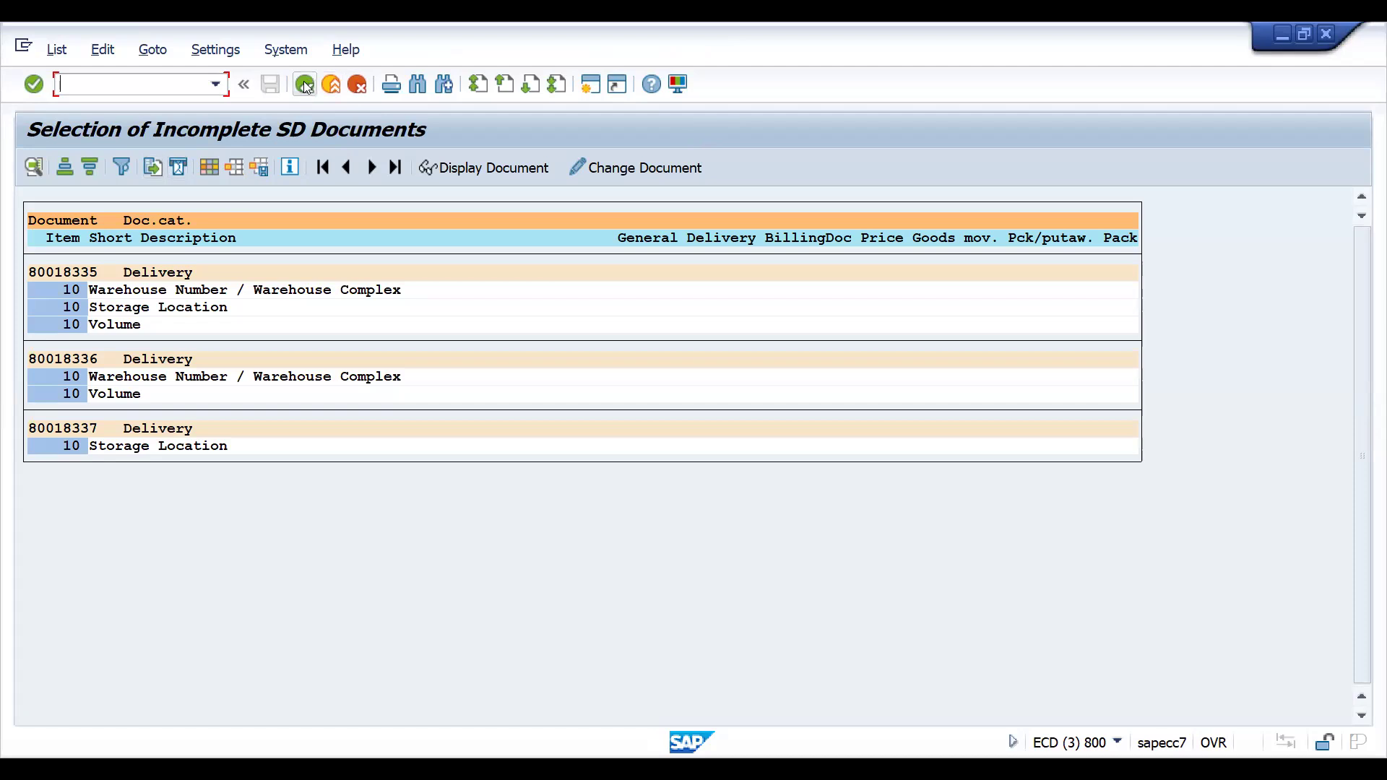
pyautogui.click(305, 84)
pyautogui.click(31, 168)
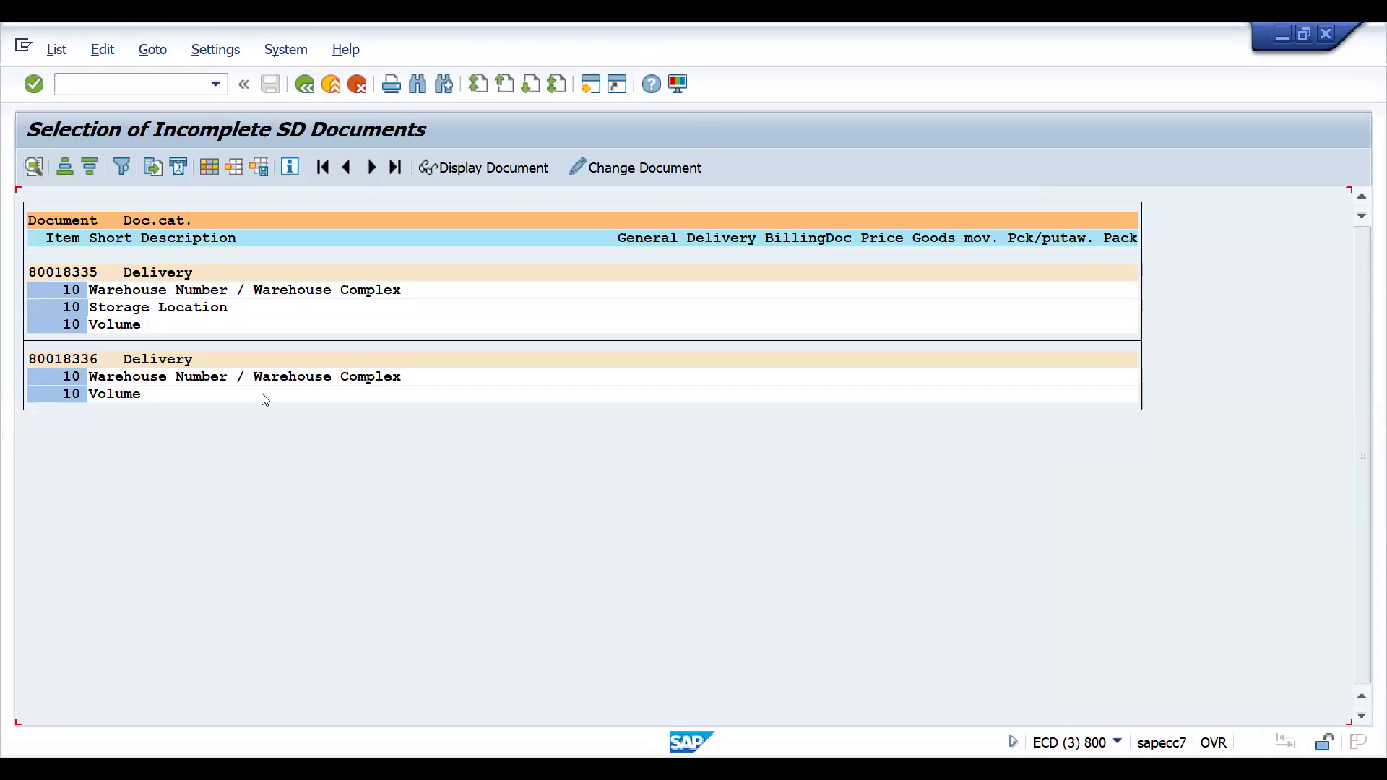
# Switch to the web browser and look through the instructor's profile and course list on Udemy.
pyautogui.hotkey('alt', 'Tab')
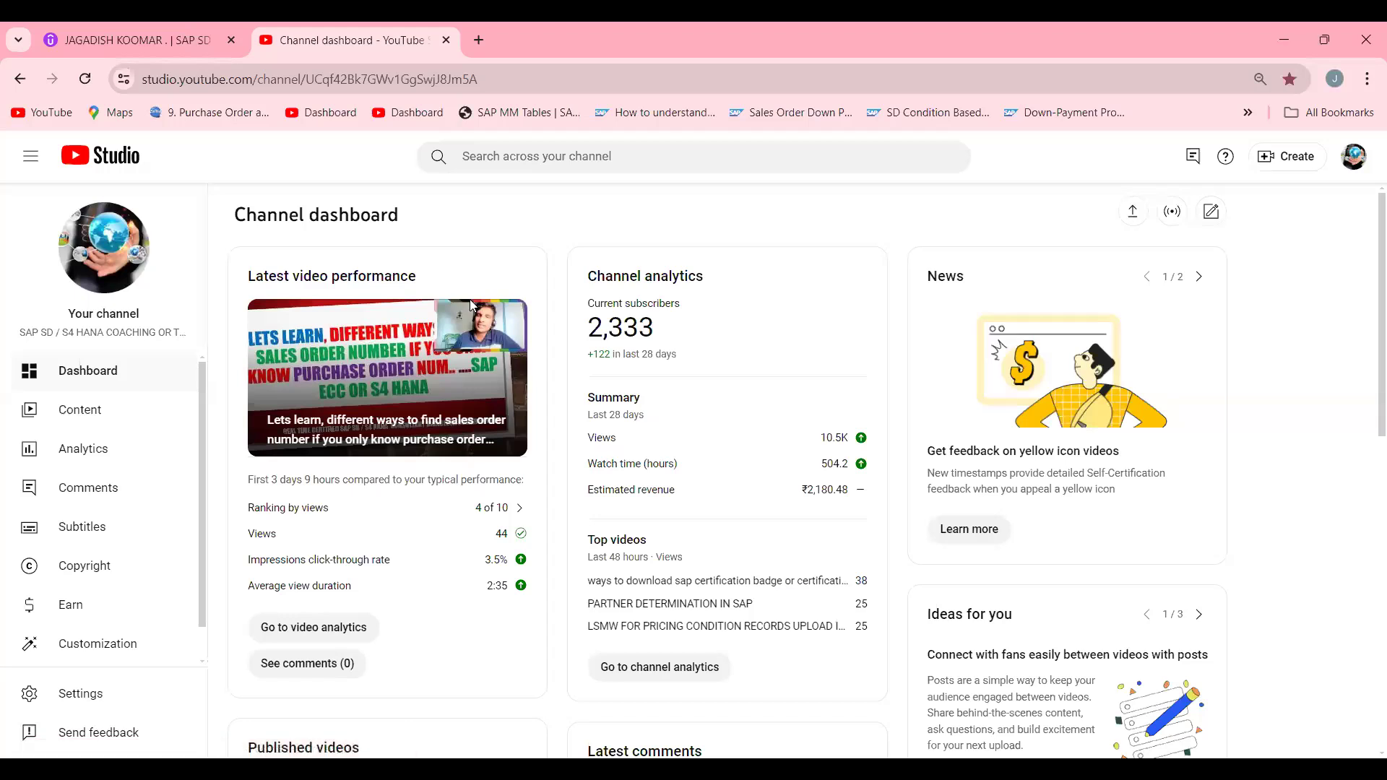
pyautogui.click(164, 41)
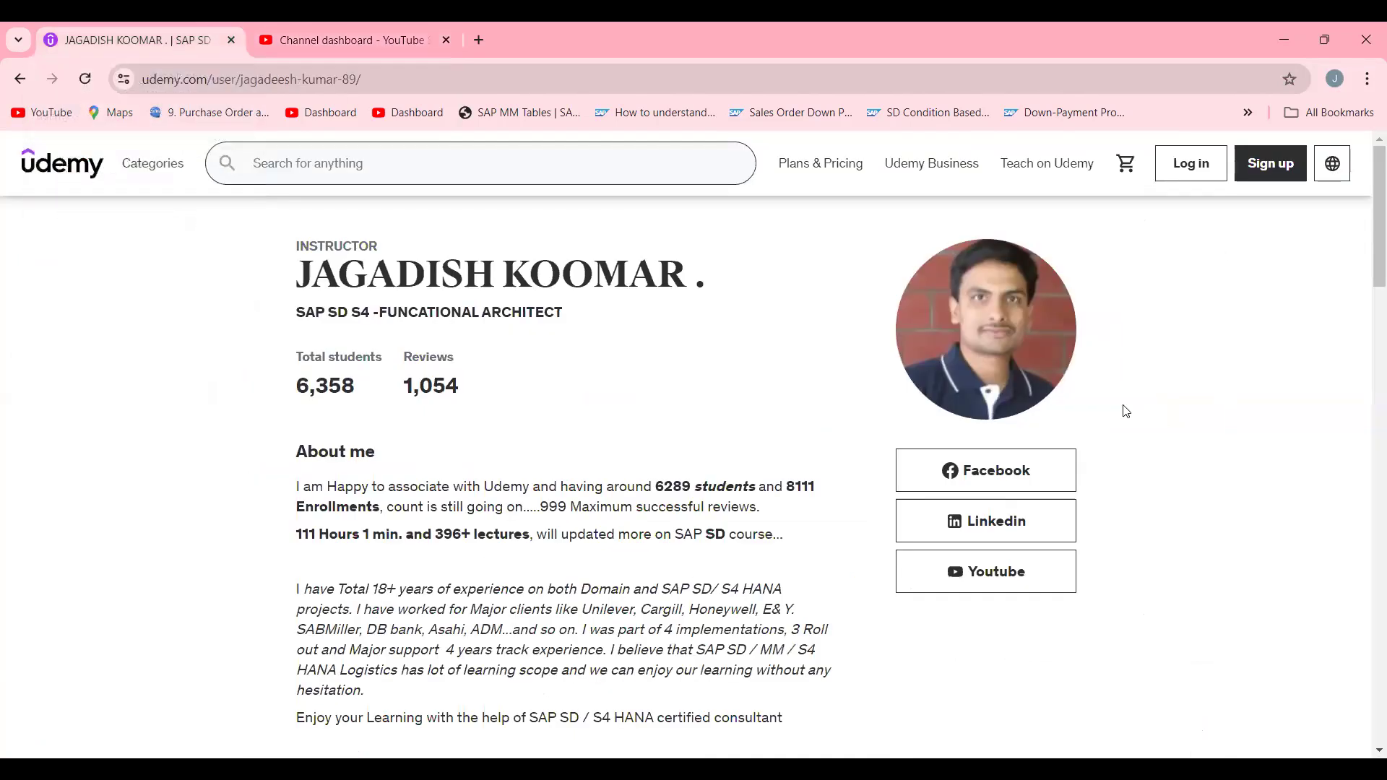
pyautogui.scroll(-3, 1368, 230)
pyautogui.moveTo(1368, 230); pyautogui.dragTo(1368, 348)
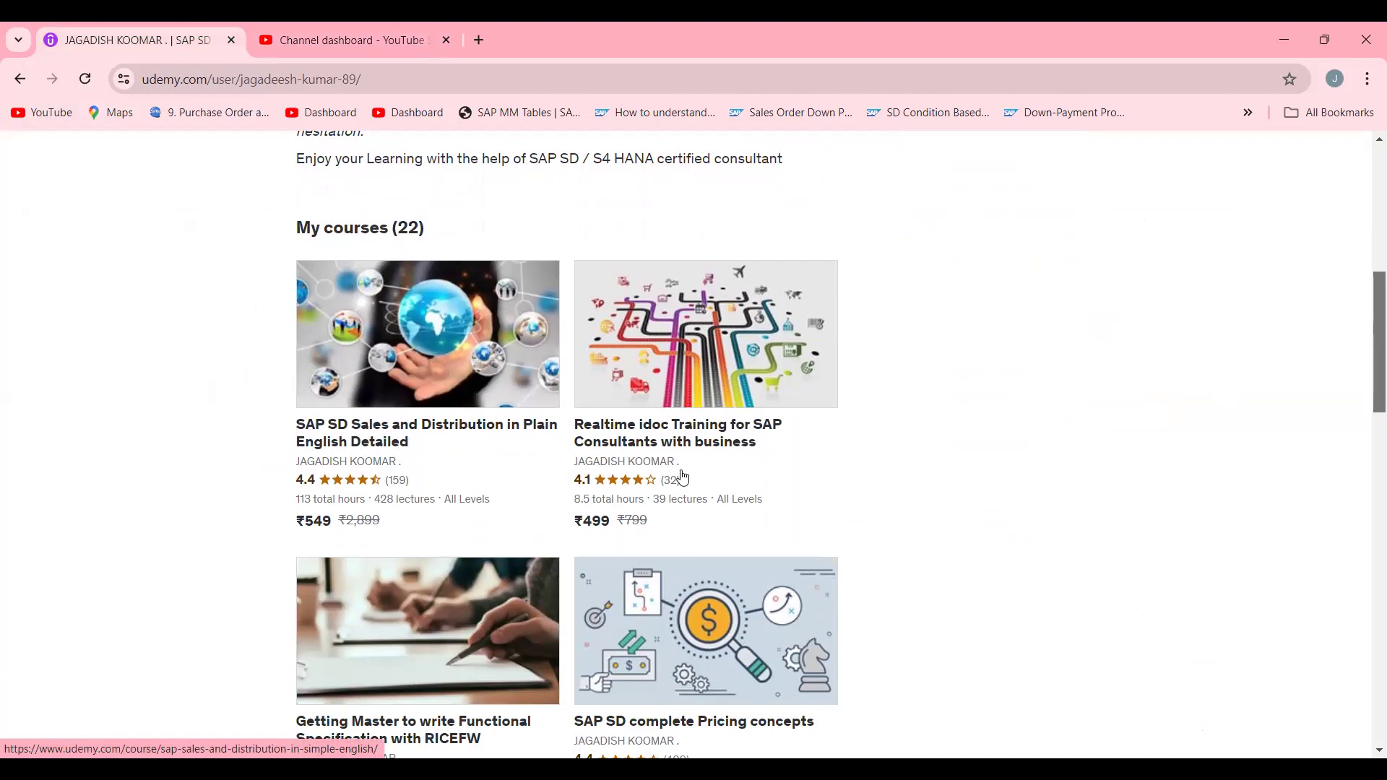
pyautogui.scroll(-1, 1367, 409)
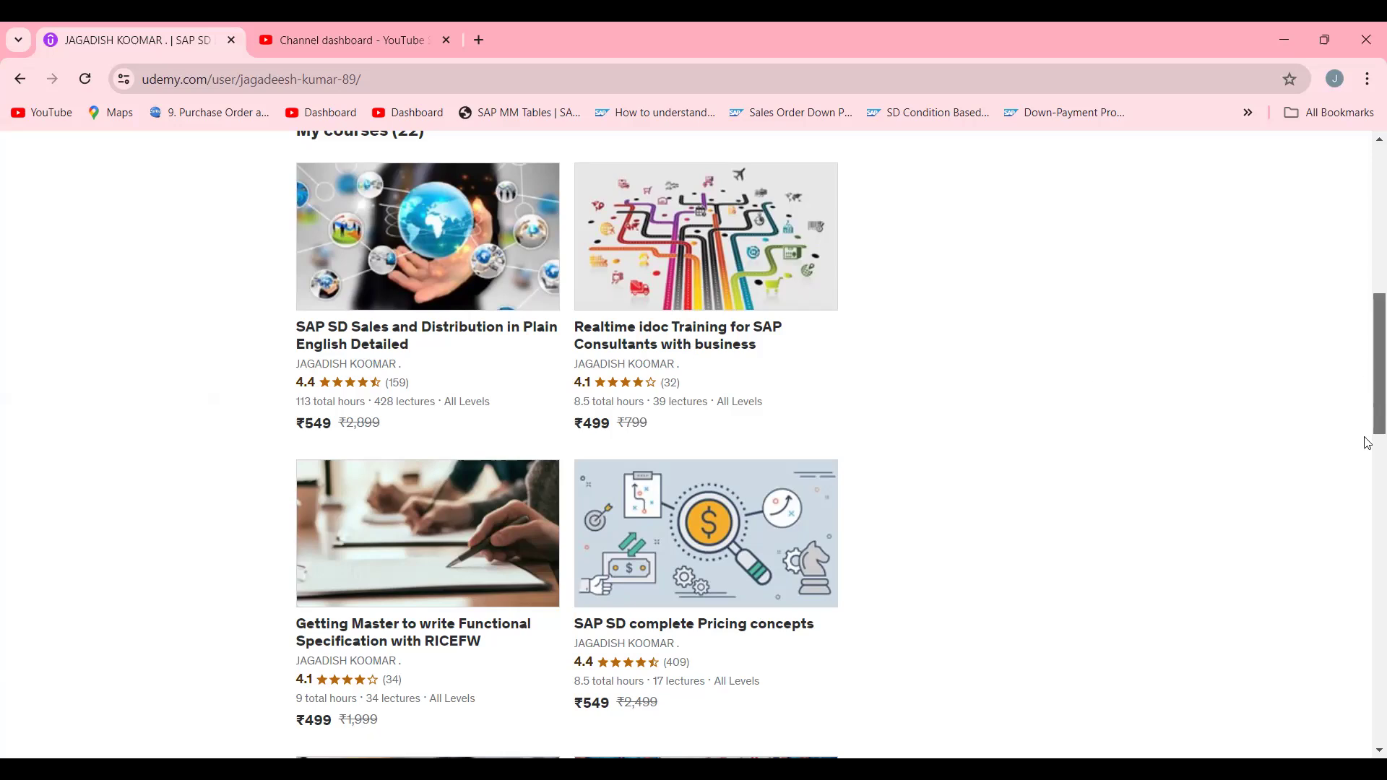
pyautogui.scroll(-4, 1366, 448)
pyautogui.scroll(1, 1366, 437)
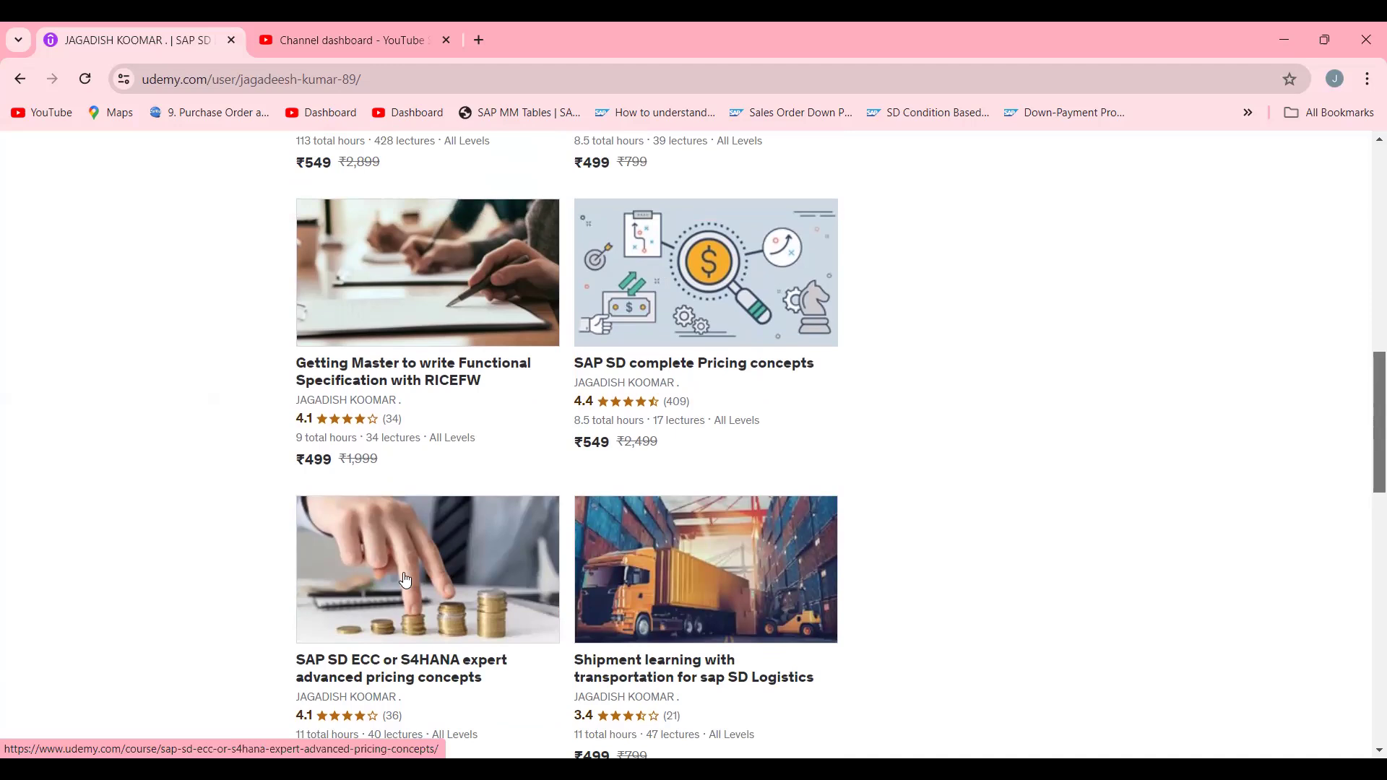
pyautogui.moveTo(1365, 427); pyautogui.dragTo(1368, 192)
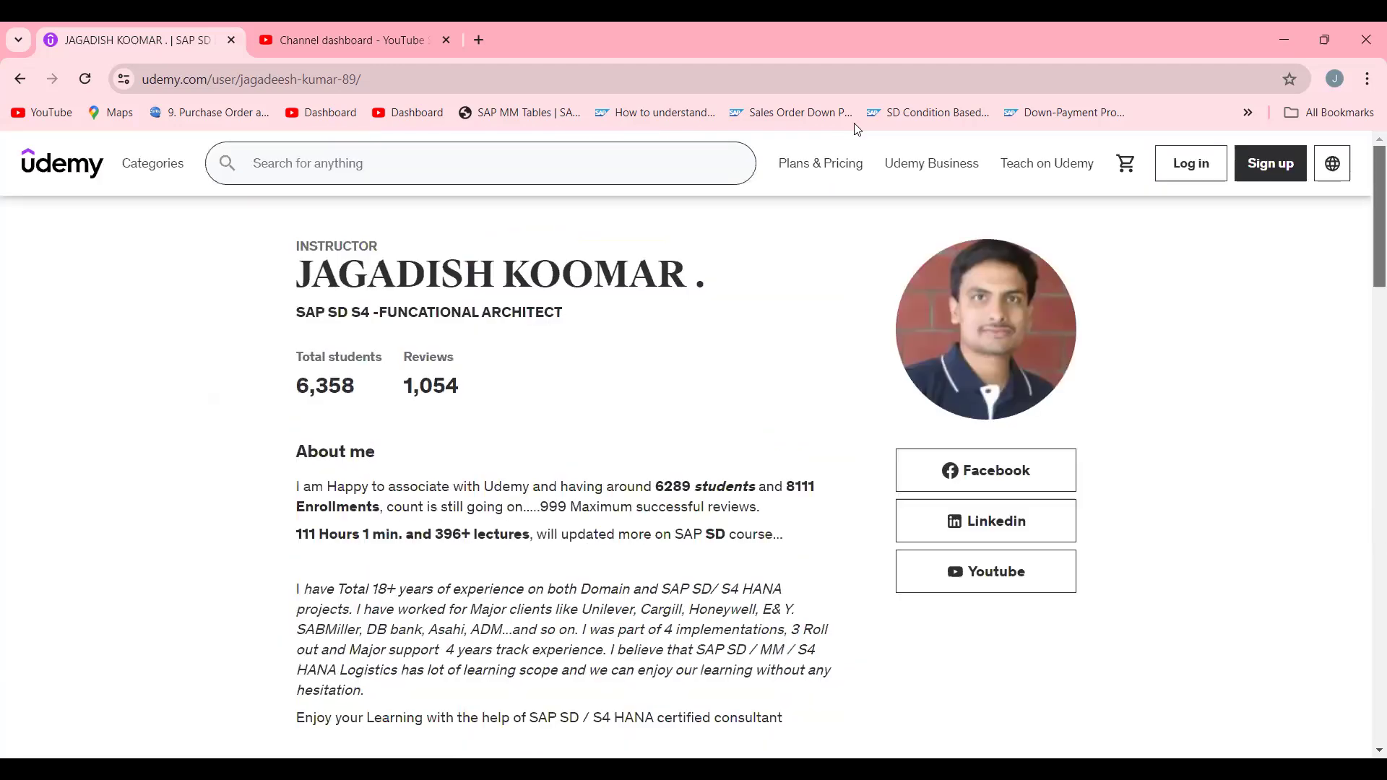